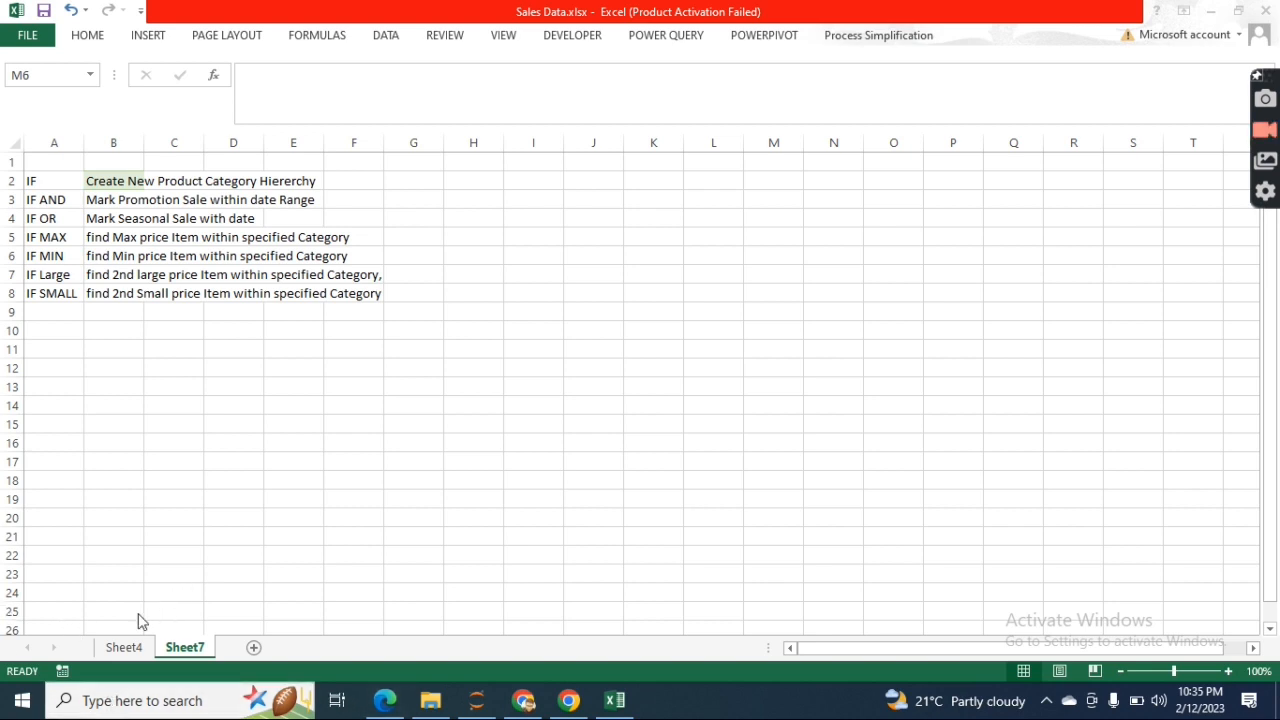
Step: Open the sales data table on Sheet4
click(138, 647)
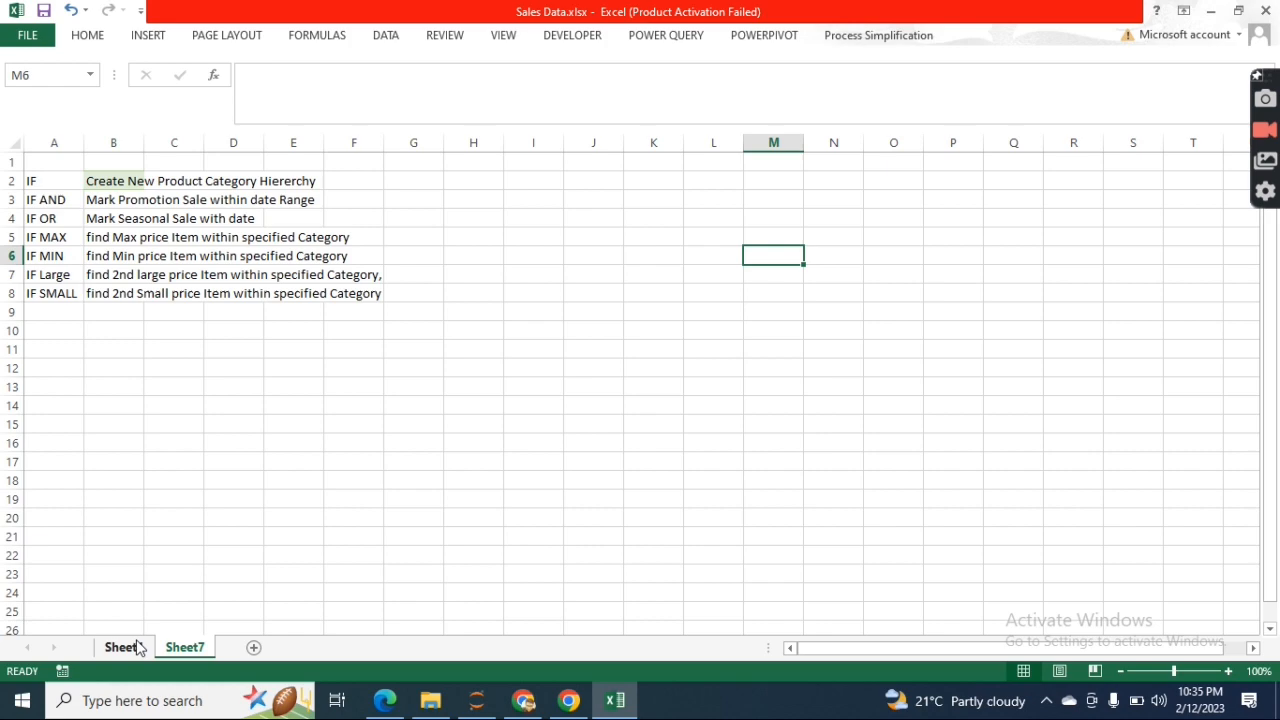
click(122, 647)
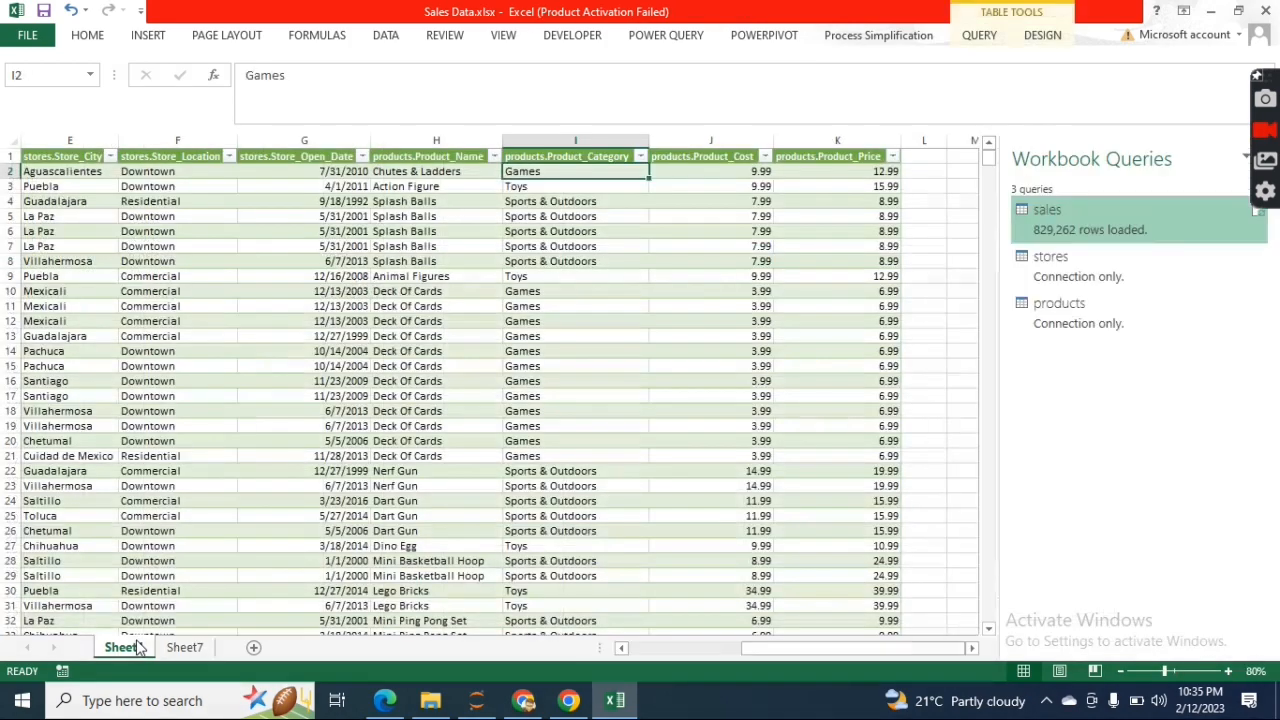
click(266, 350)
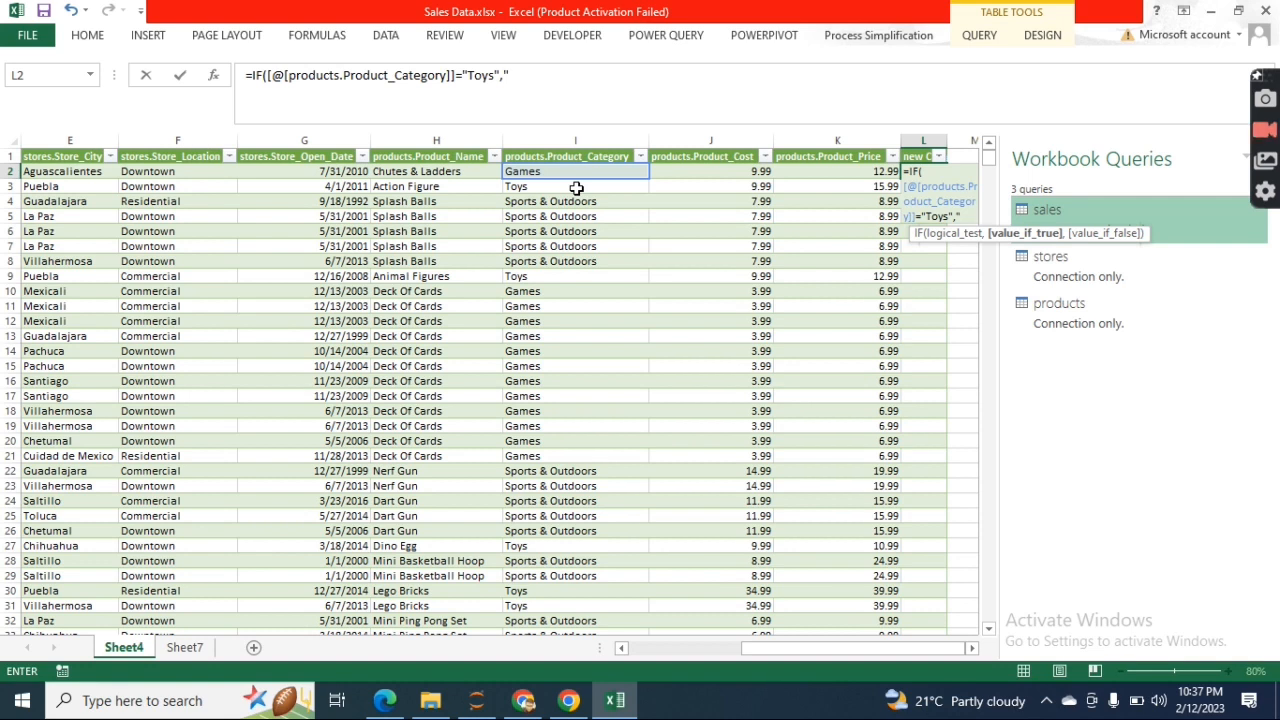
Step: In the L2 IF formula, test products.Product_Category for "Sports & Outdoors" and return "Toys" when true
key(Return)
key(Return)
text("Toys)
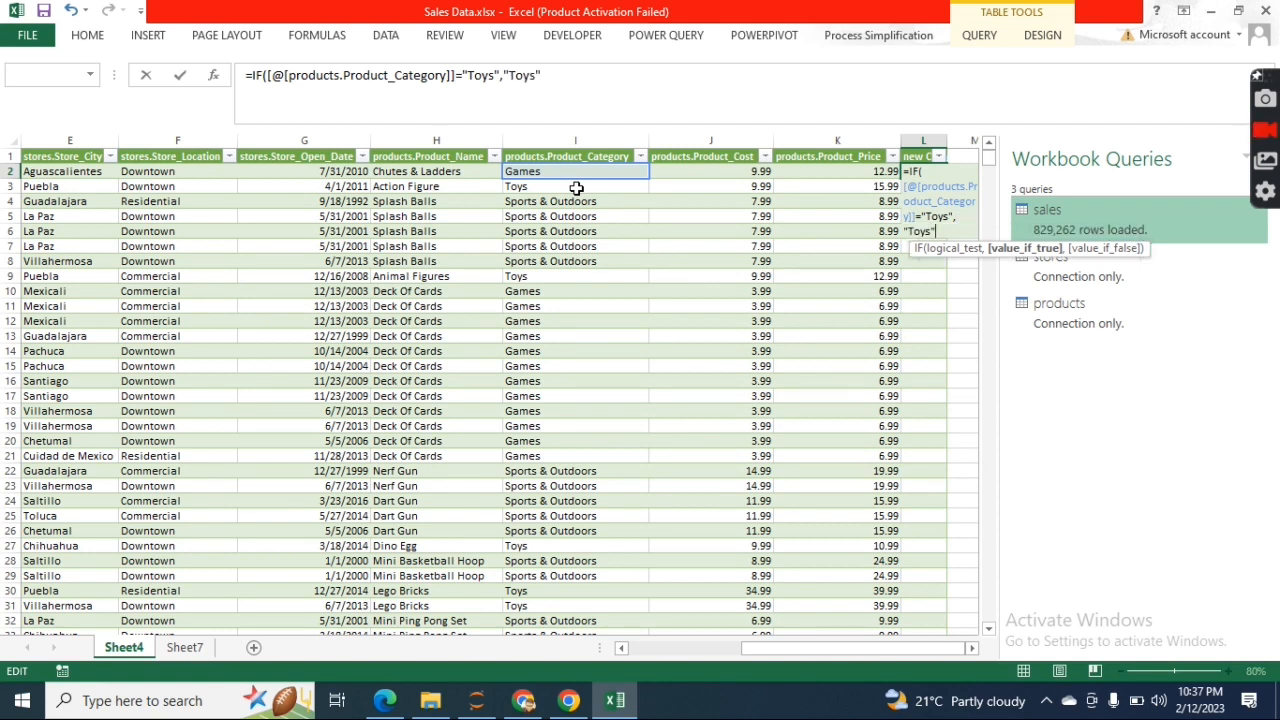
key(BackSpace)
key(ctrl+shift+Right)
key(shift+Left)
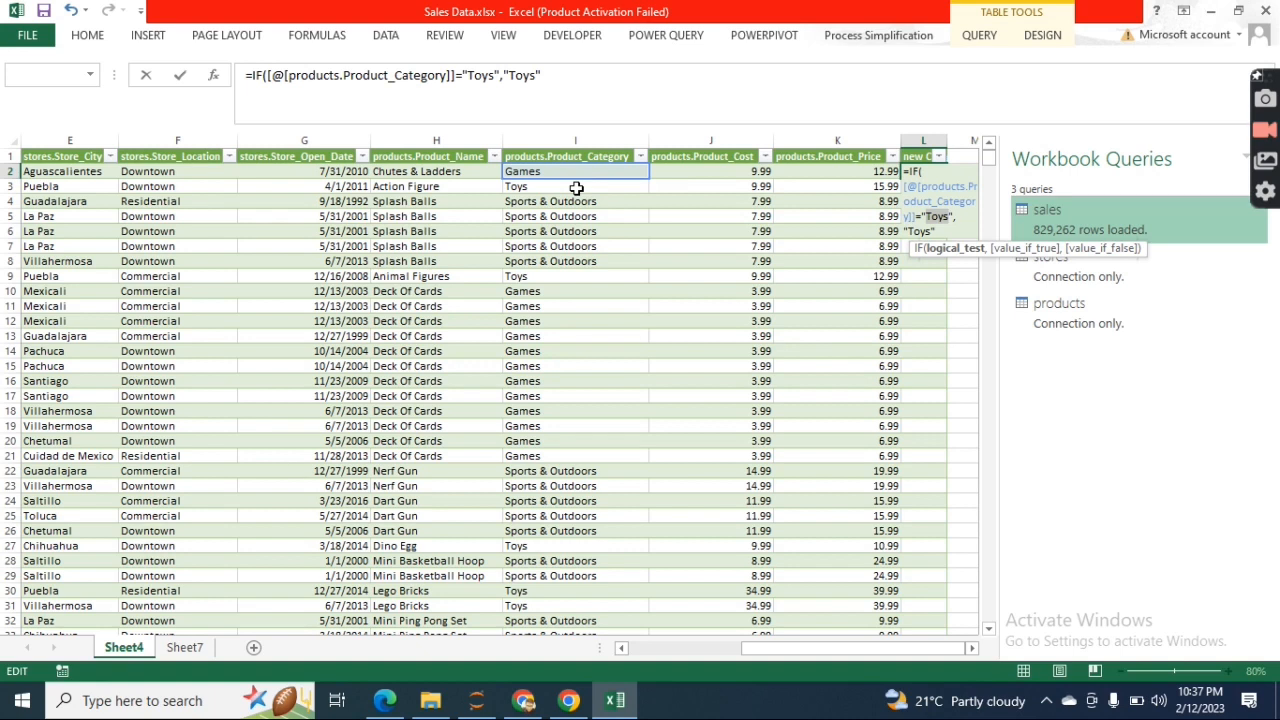
text(Sports)
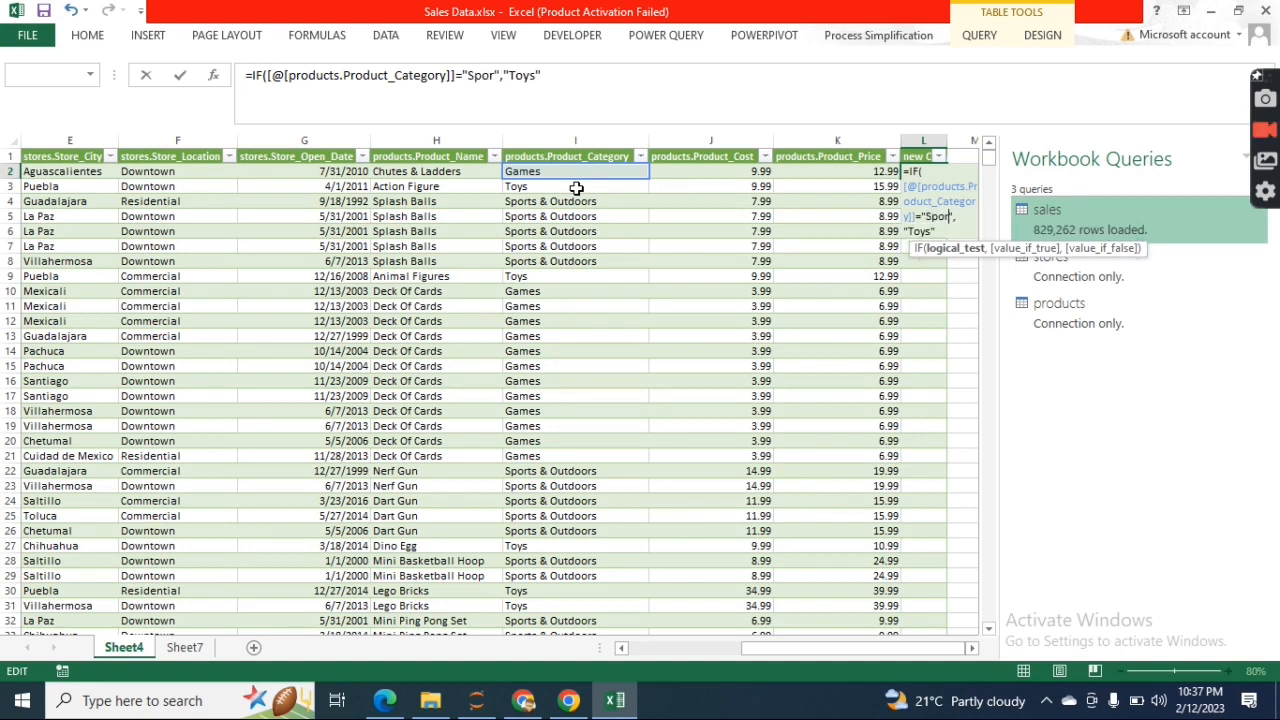
text( & Outdoors")
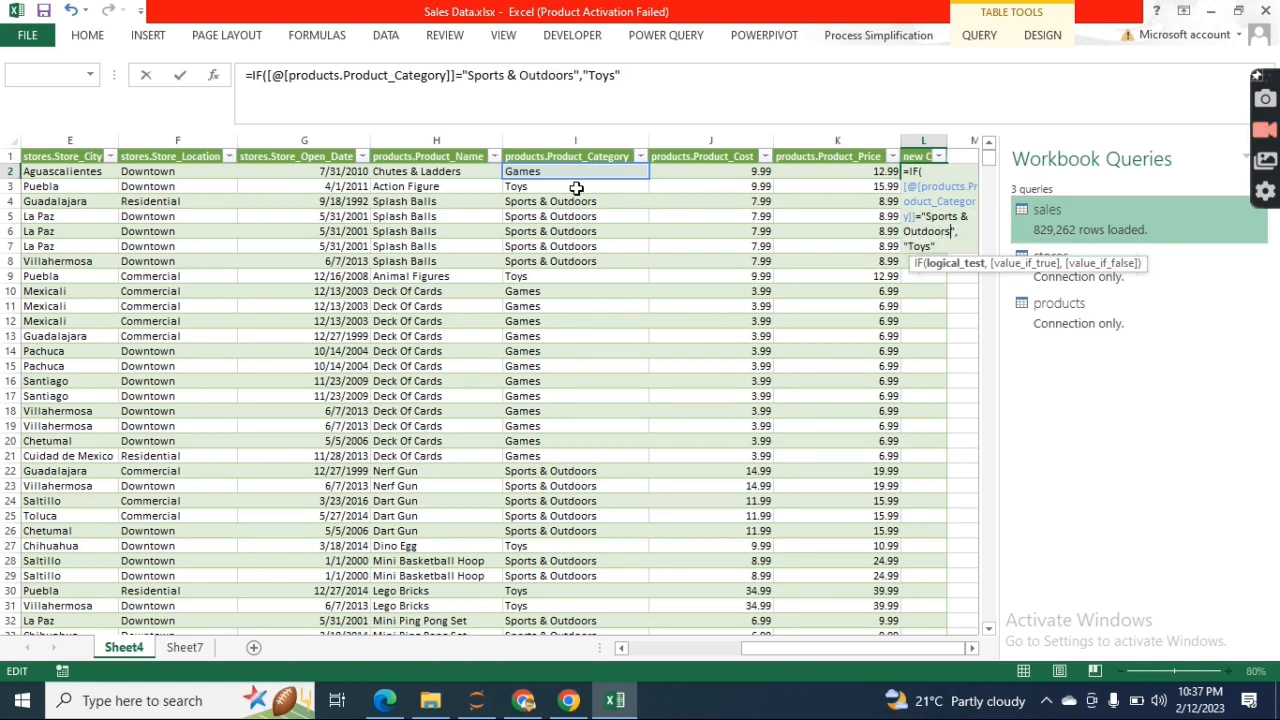
text(,"Toys")
Step: Complete the L2 formula with the row's products.Product_Category as the value if false, filling the new category column
click(691, 68)
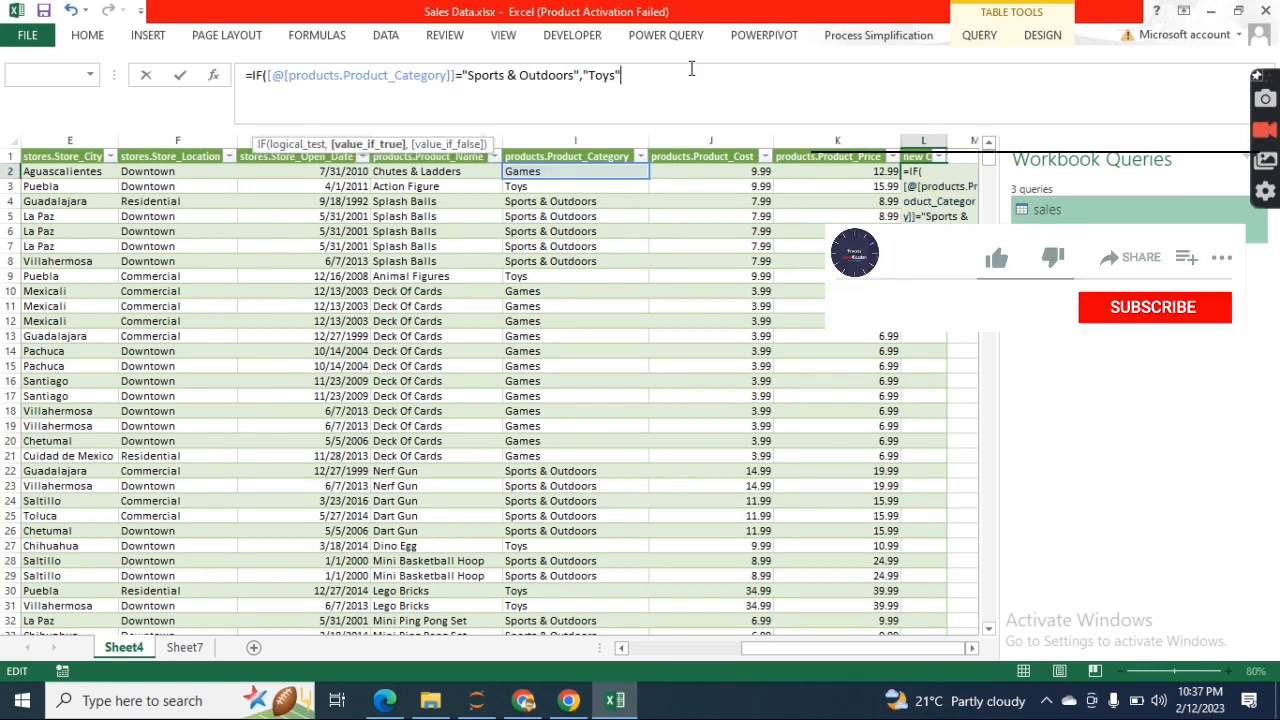
text(,)
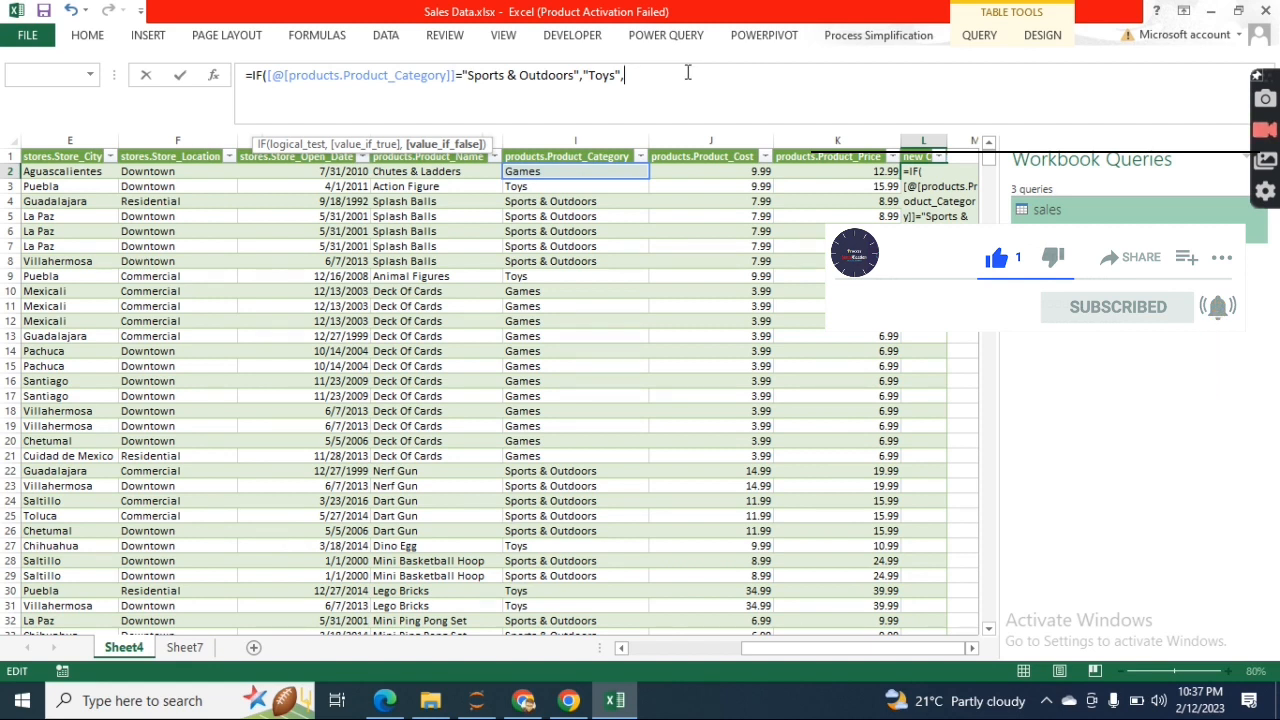
click(589, 166)
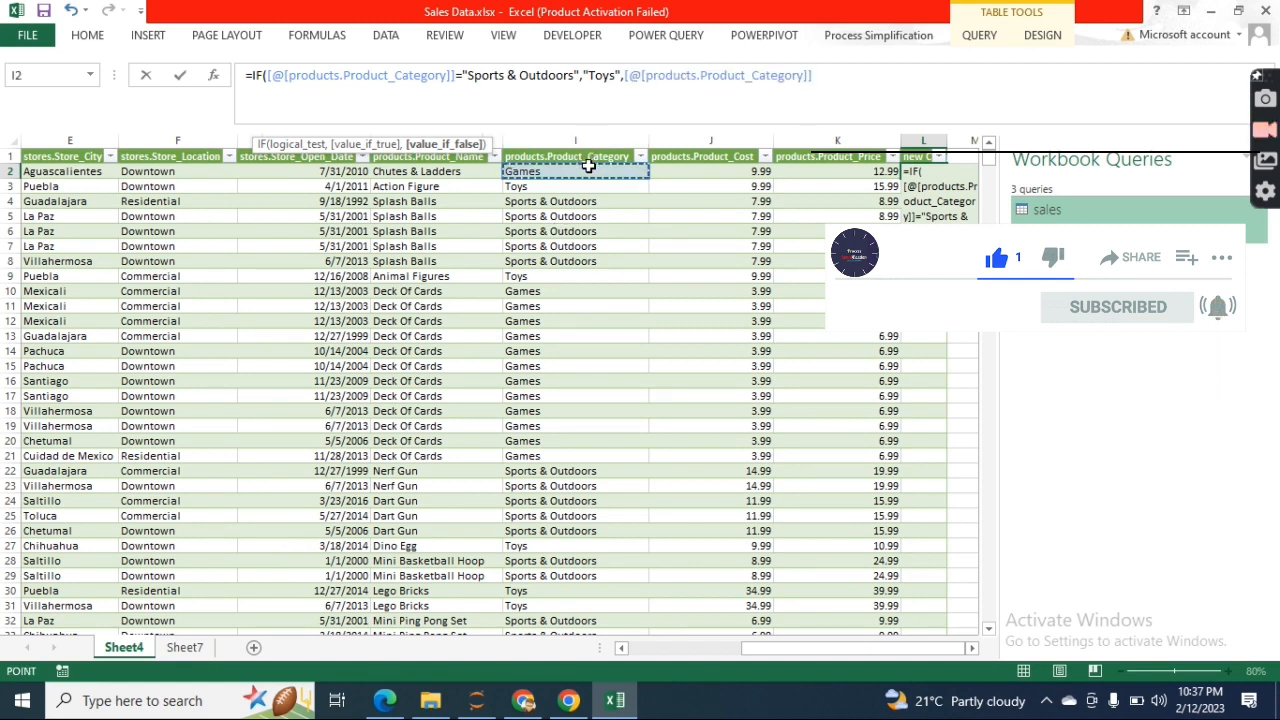
key(Return)
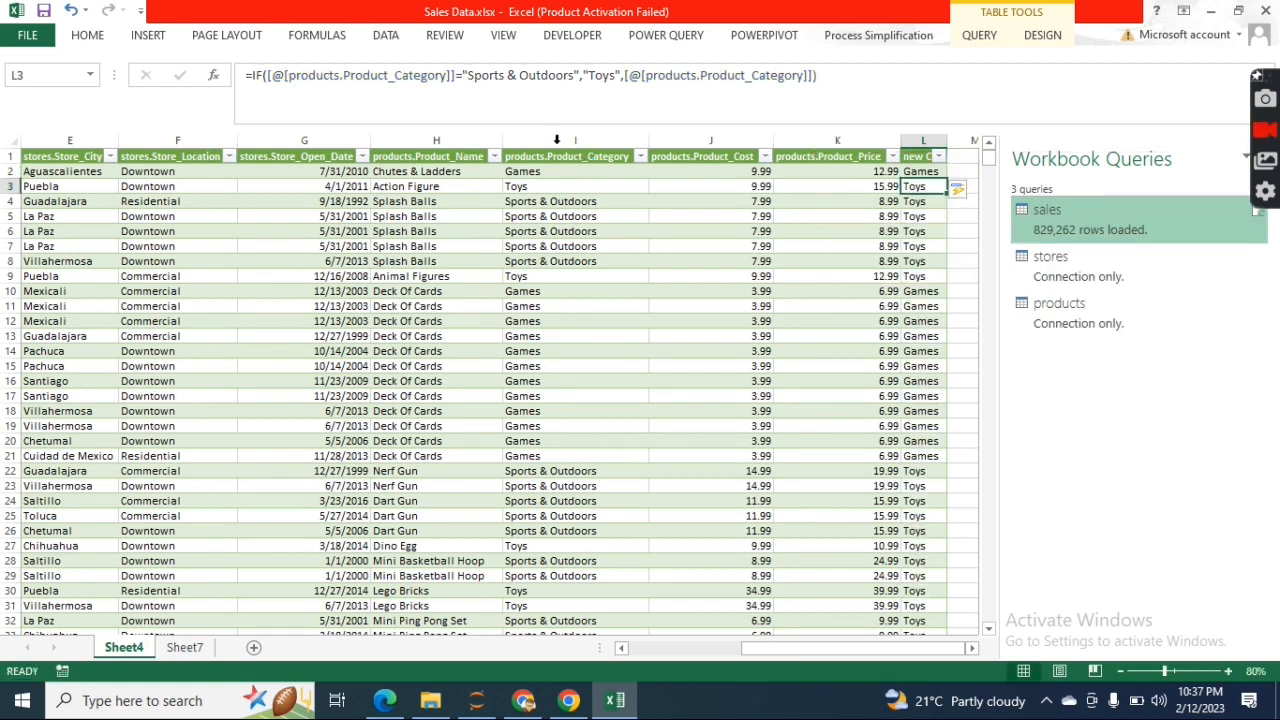
Step: Compare the original product categories in rows 3 and 4 with the new category column
click(575, 207)
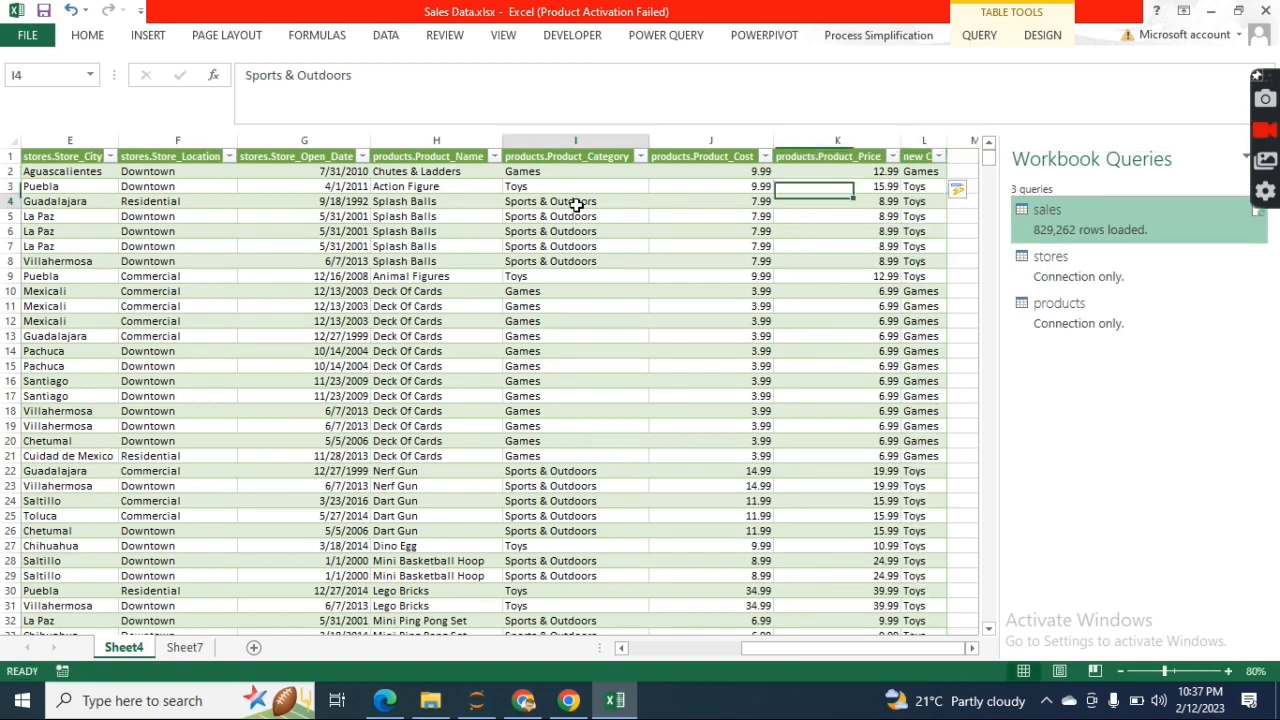
key(Left)
key(Right)
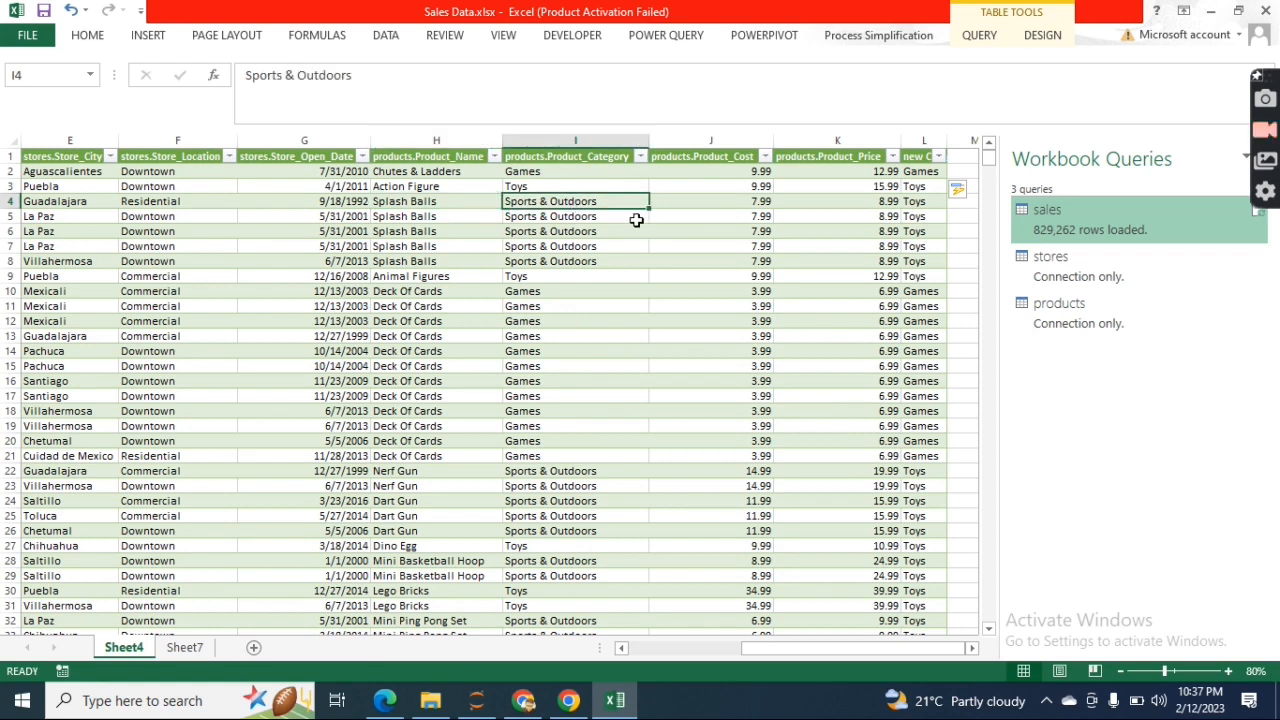
click(928, 205)
click(603, 189)
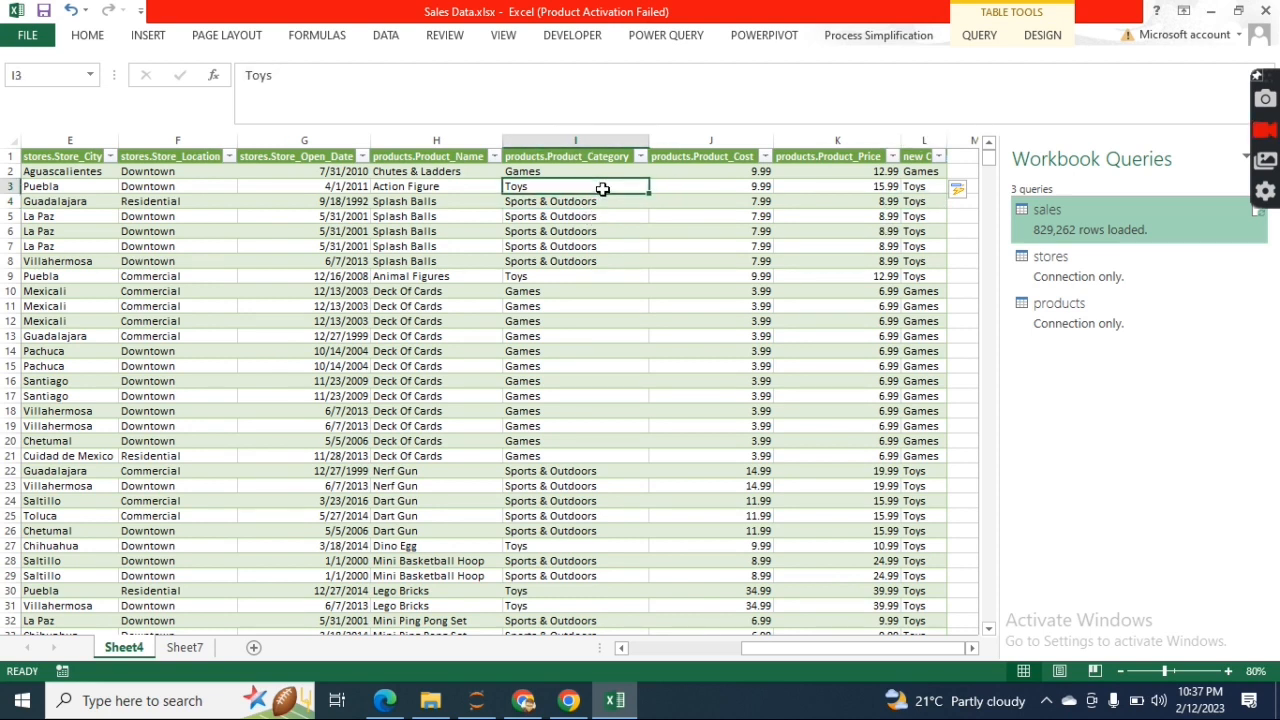
click(912, 202)
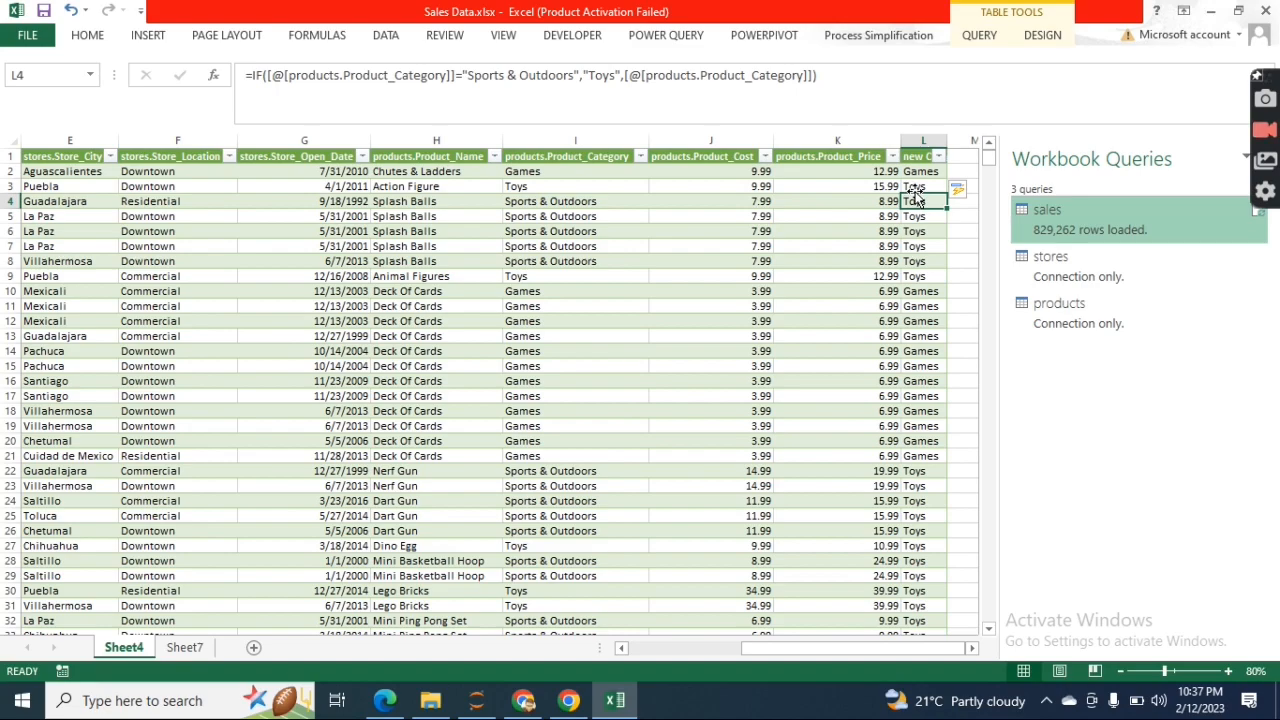
Step: Check the IF AND task description on Sheet7 and return to the sales data on Sheet4
click(184, 652)
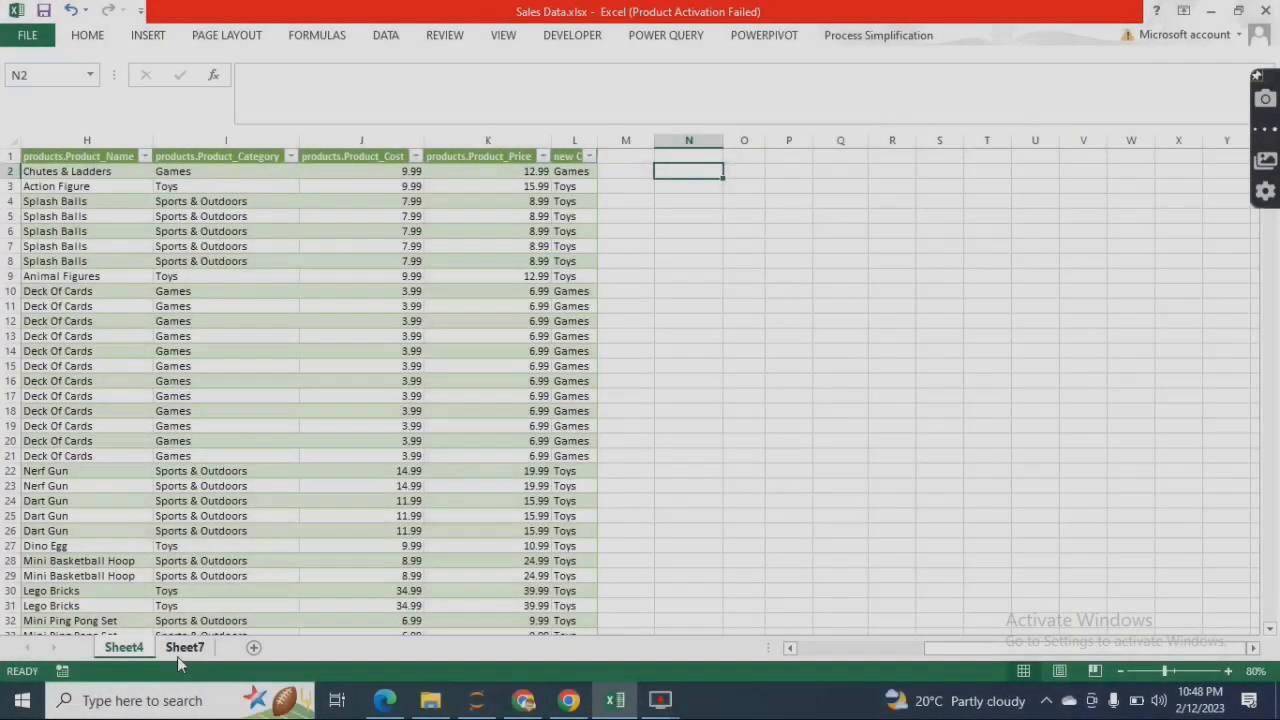
click(177, 656)
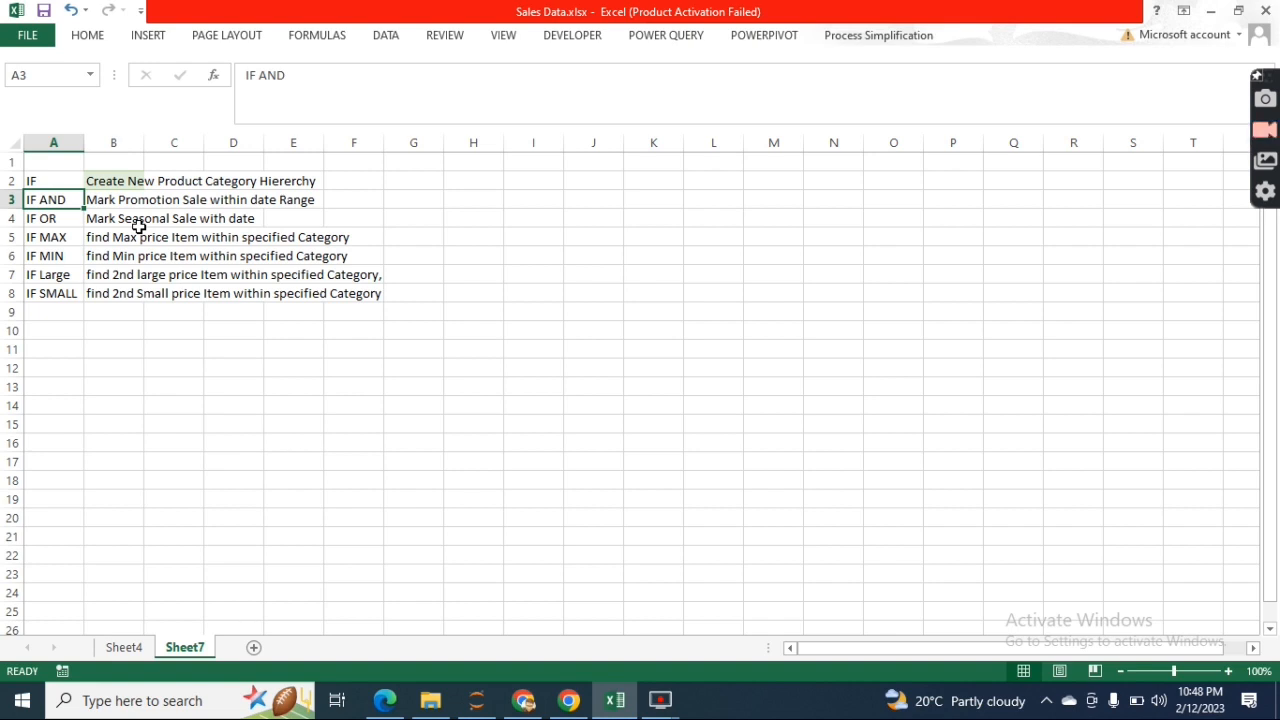
click(124, 647)
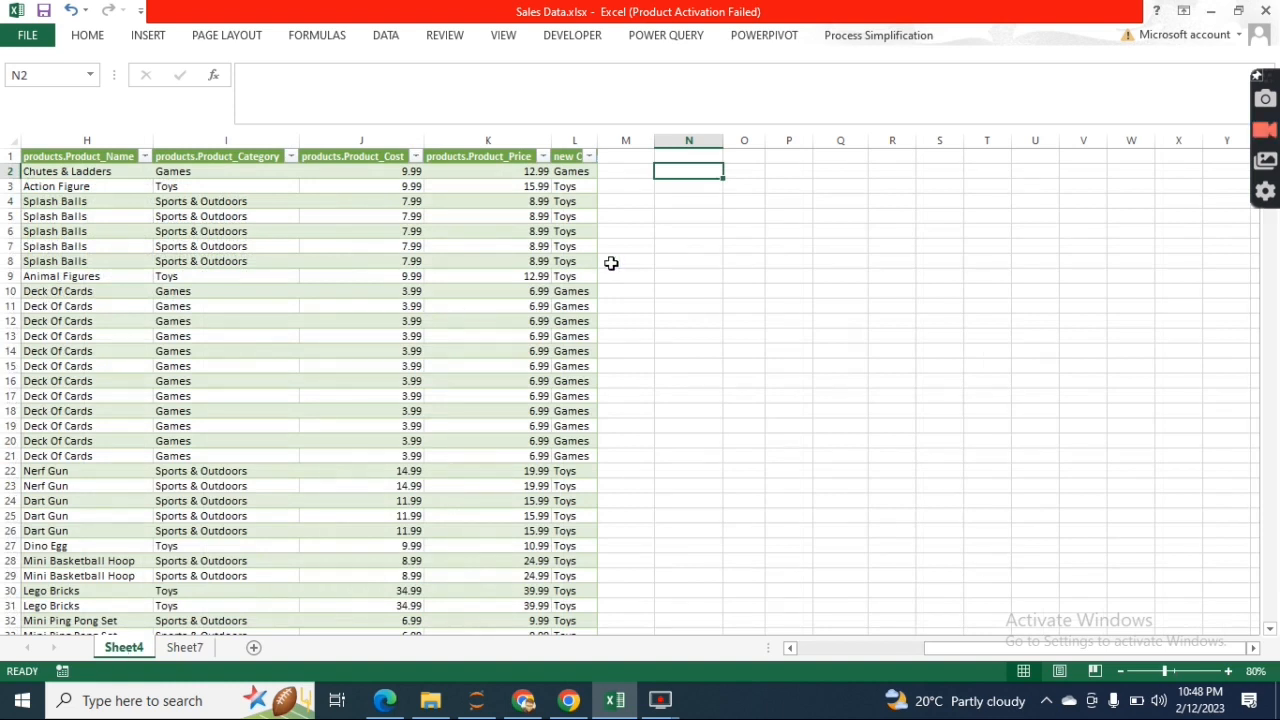
Step: Copy the date 1/1/2017 from B2 into the empty cells P2 and Q2
click(625, 172)
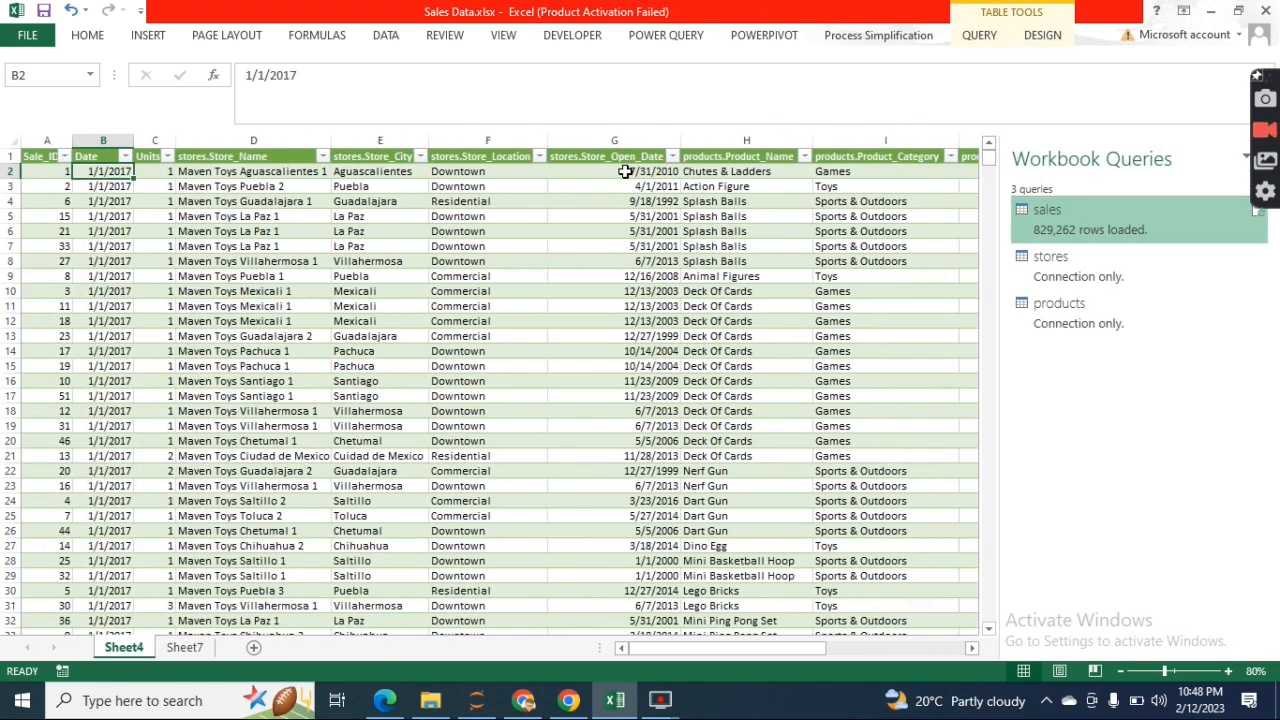
key(ctrl+c)
key(ctrl+Right)
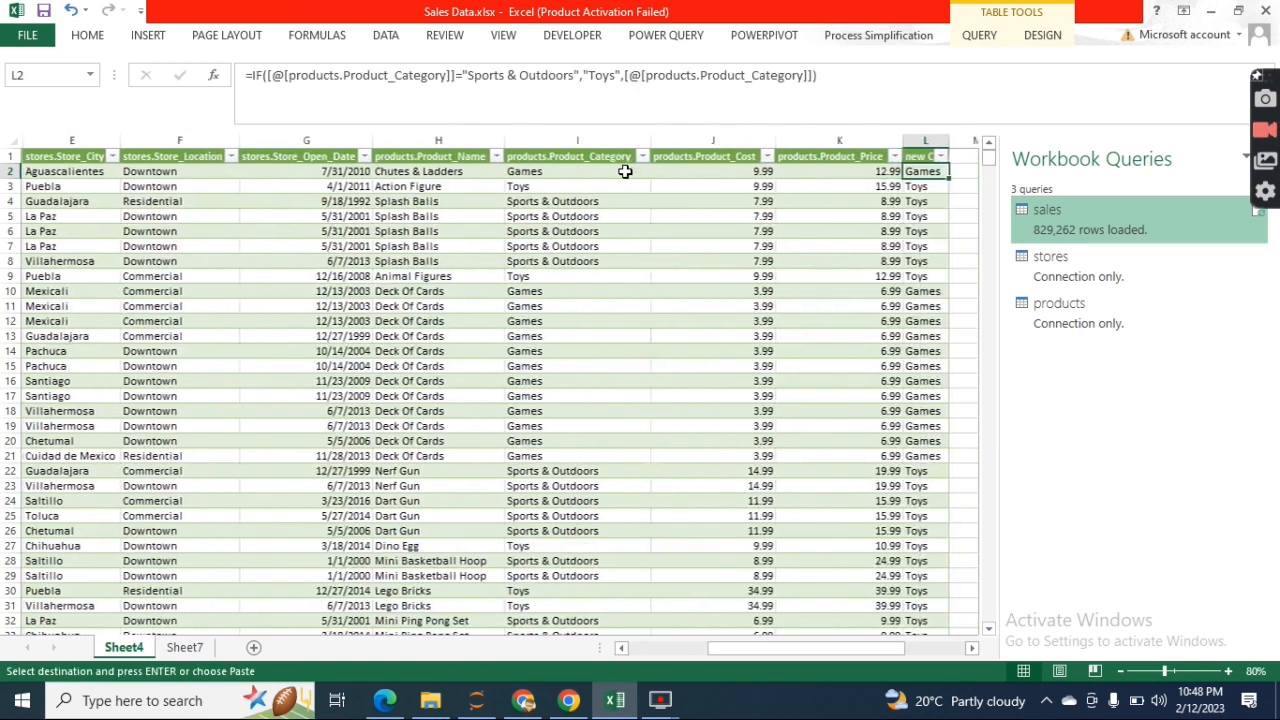
key(ctrl+Right)
key(ctrl+Left)
key(Right)
key(Right)
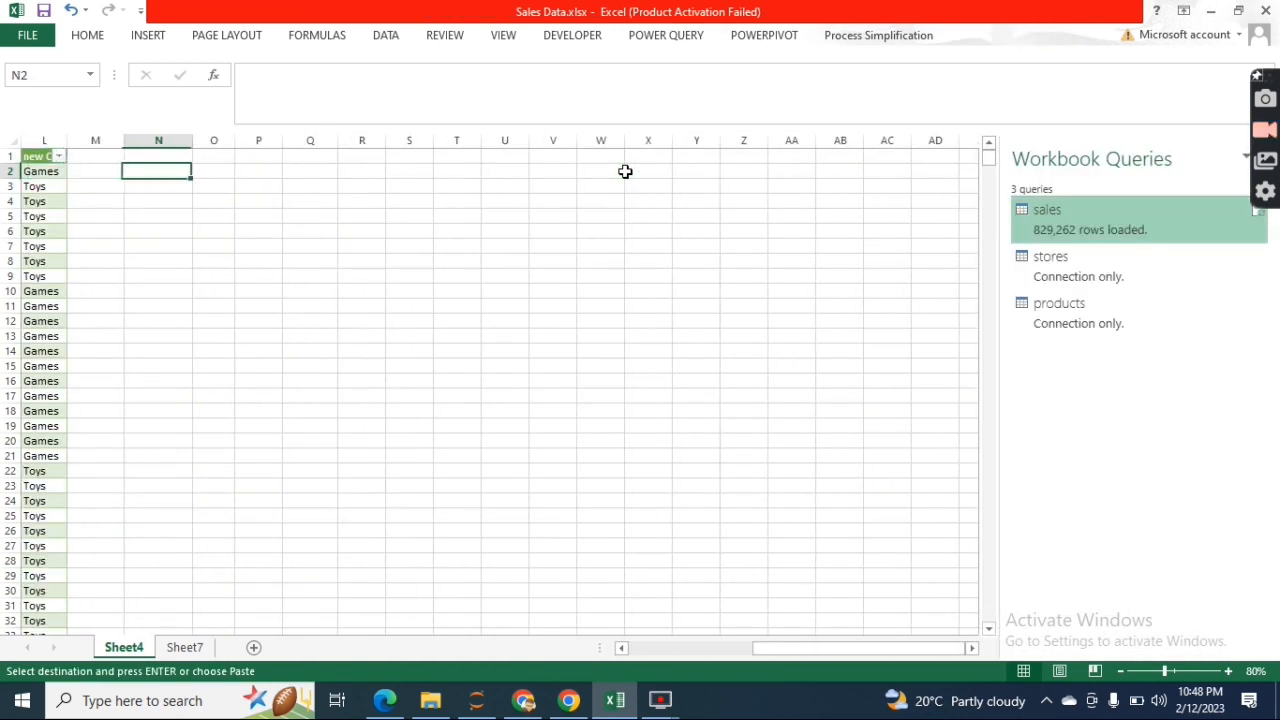
key(Right)
key(Right)
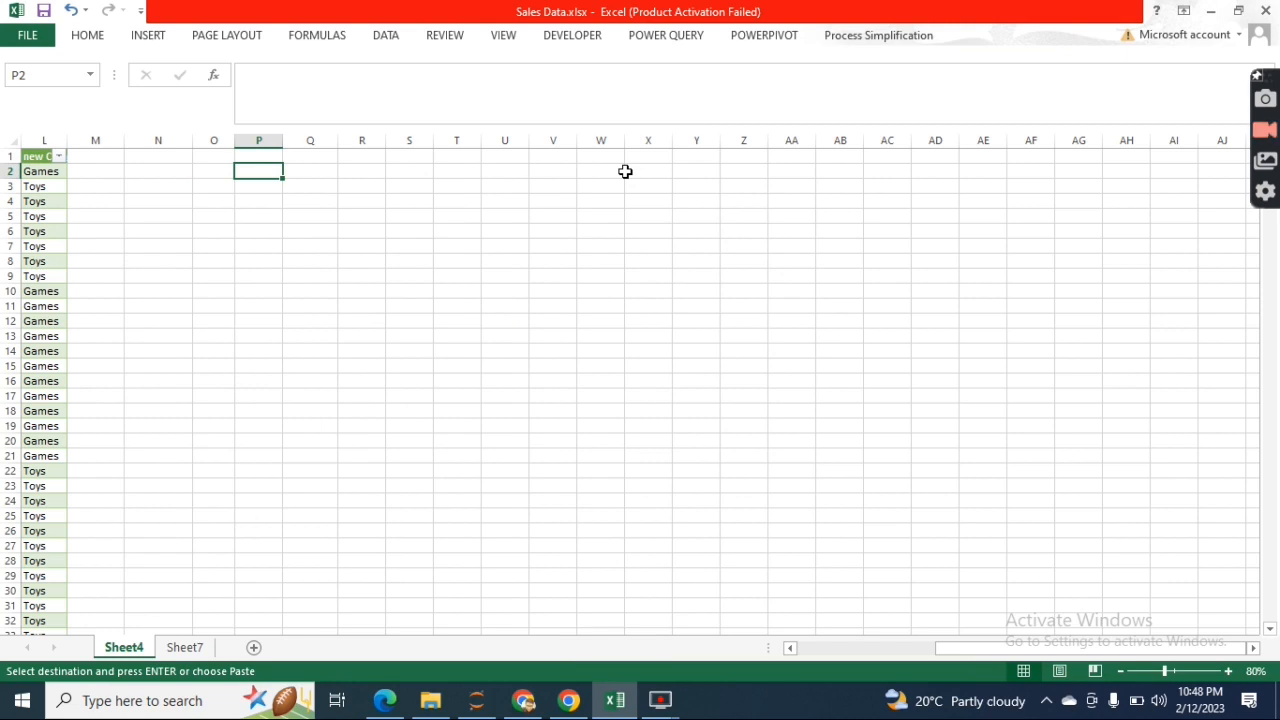
key(ctrl+v)
key(Right)
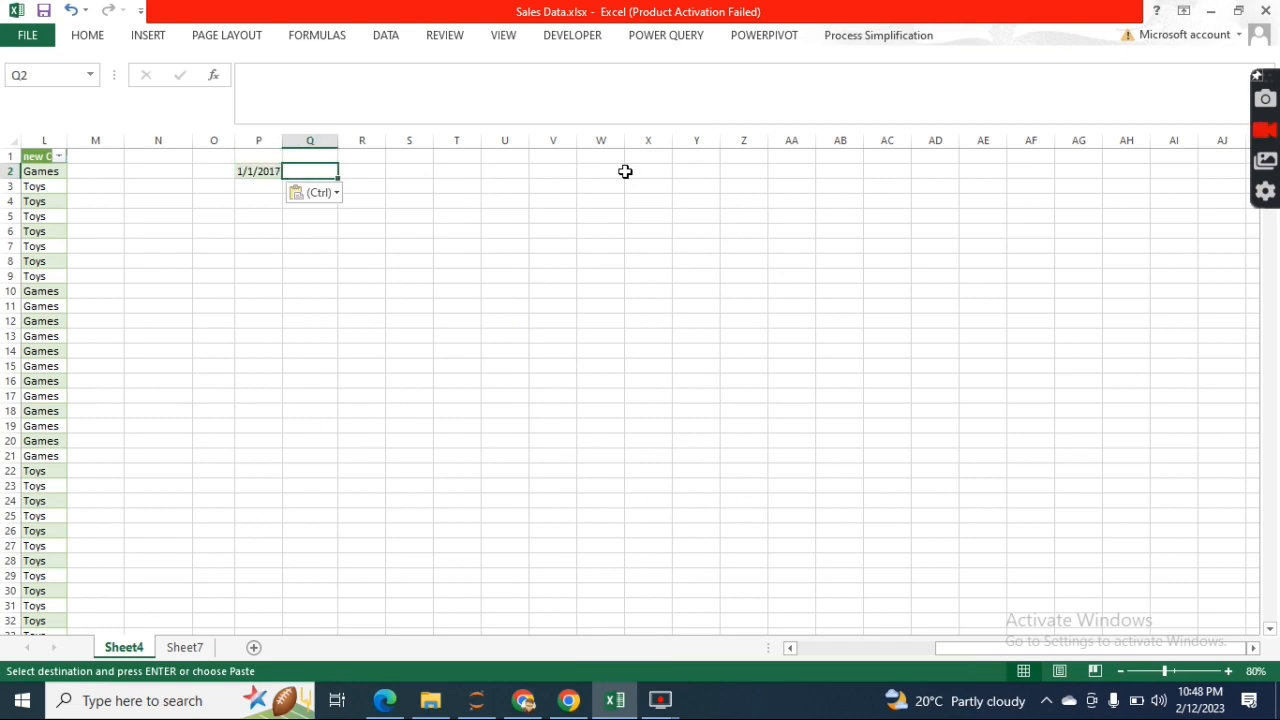
key(ctrl+v)
key(Left)
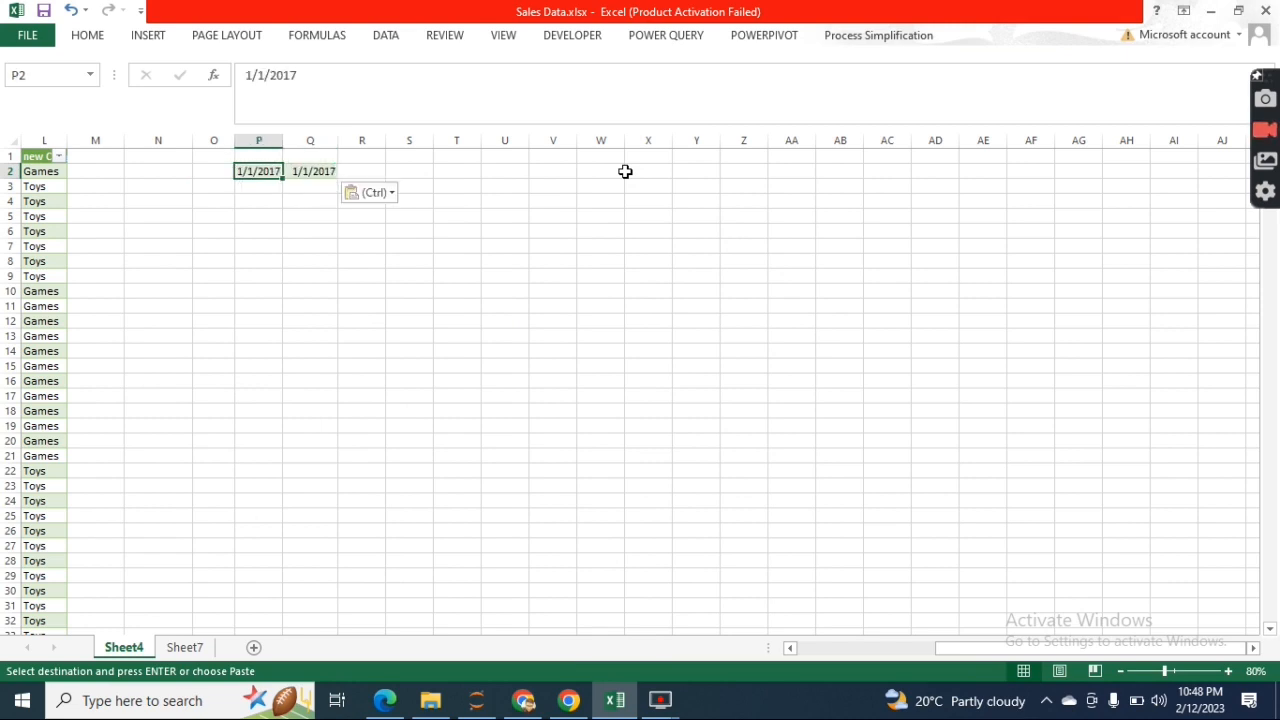
Step: Change the date in Q2 to 1/10/2017 as the end of the range
key(Right)
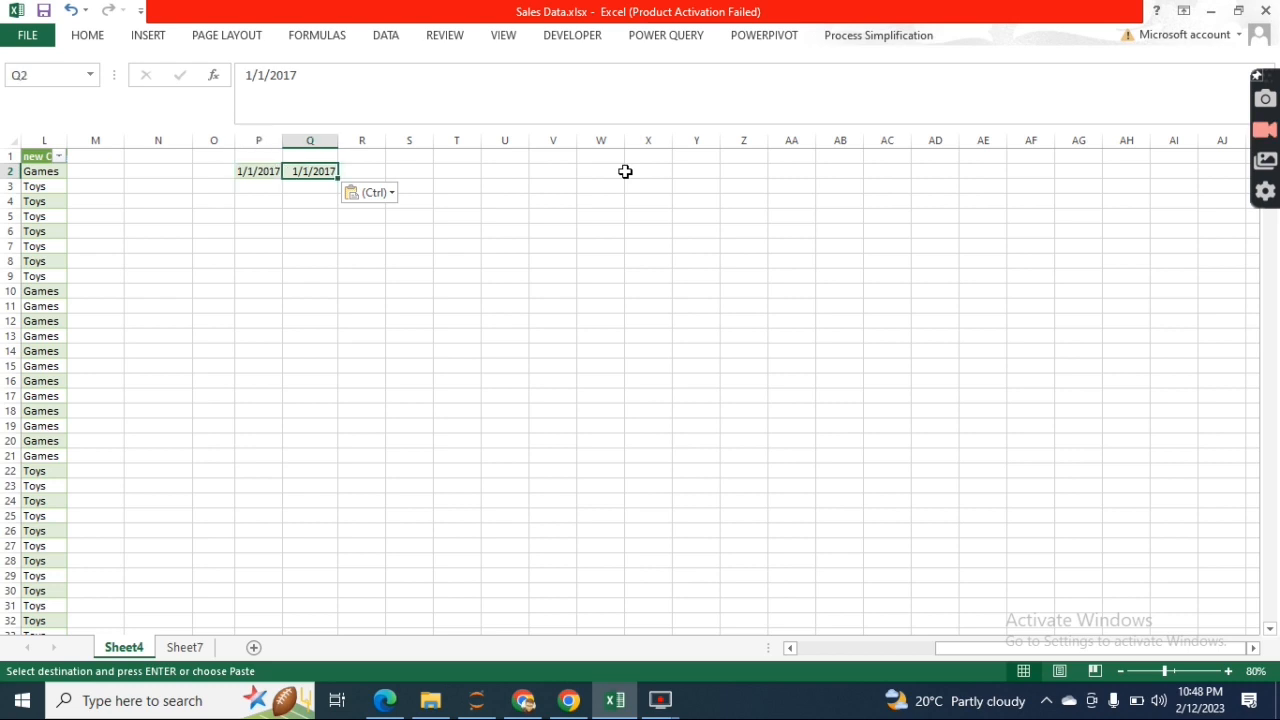
key(F2)
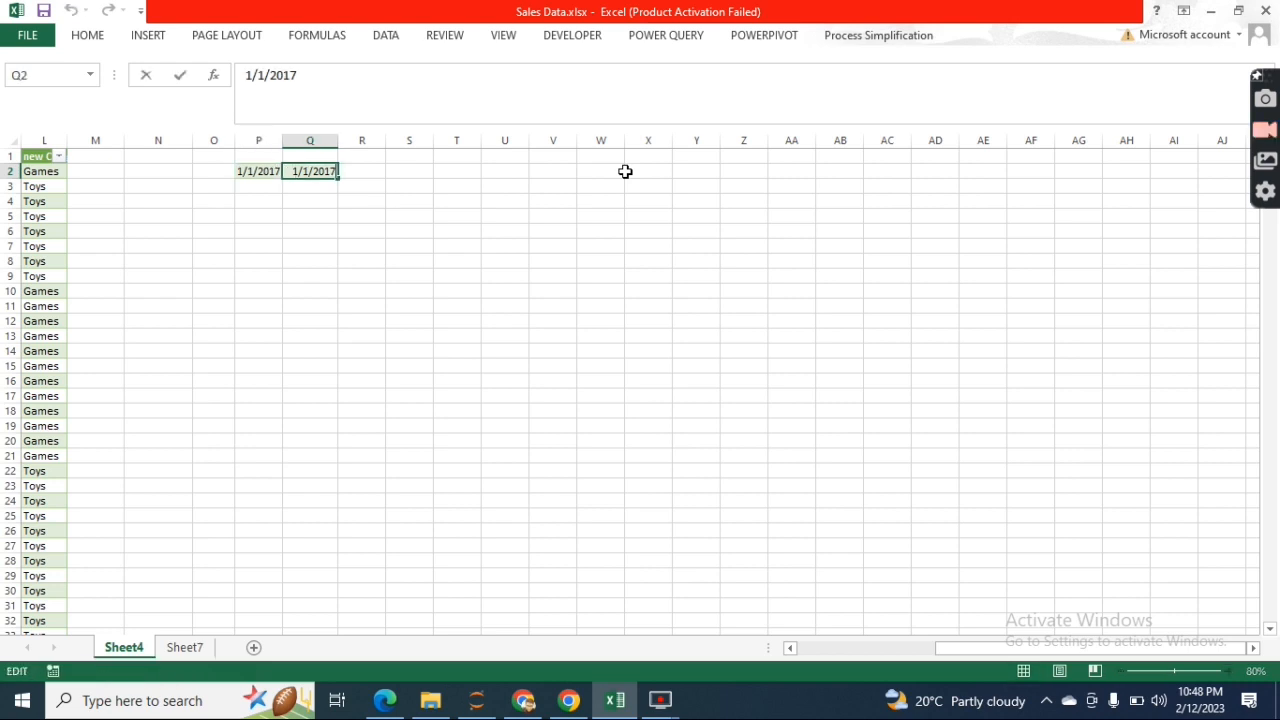
text(0)
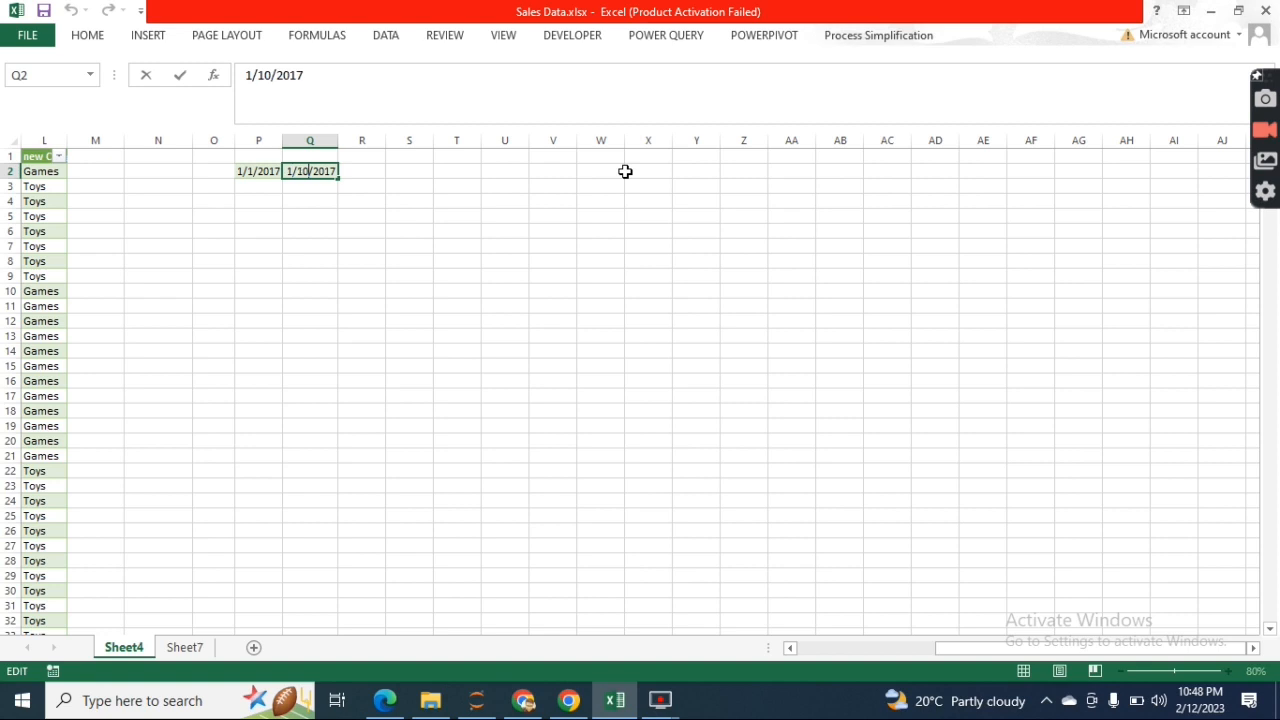
key(Return)
key(Up)
key(Left)
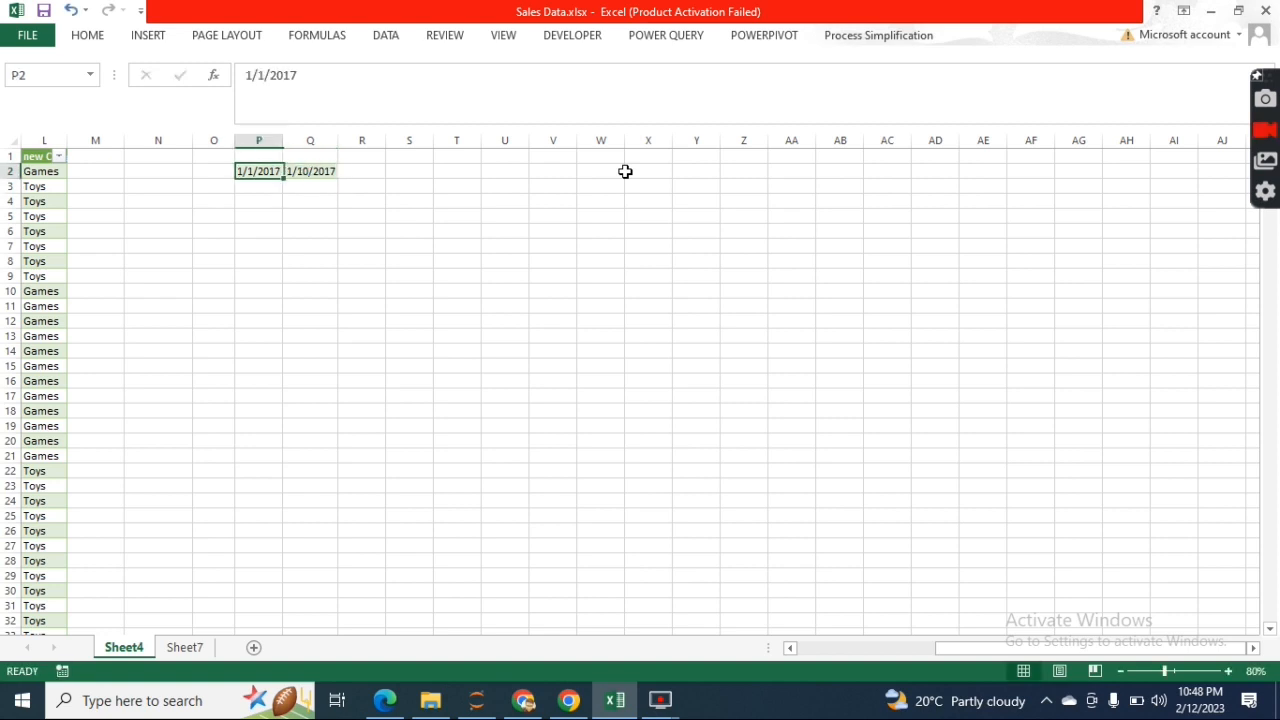
Step: Add a promotion column in column M of the sales table and start an IF formula in M2
key(Left)
key(Left)
key(Left)
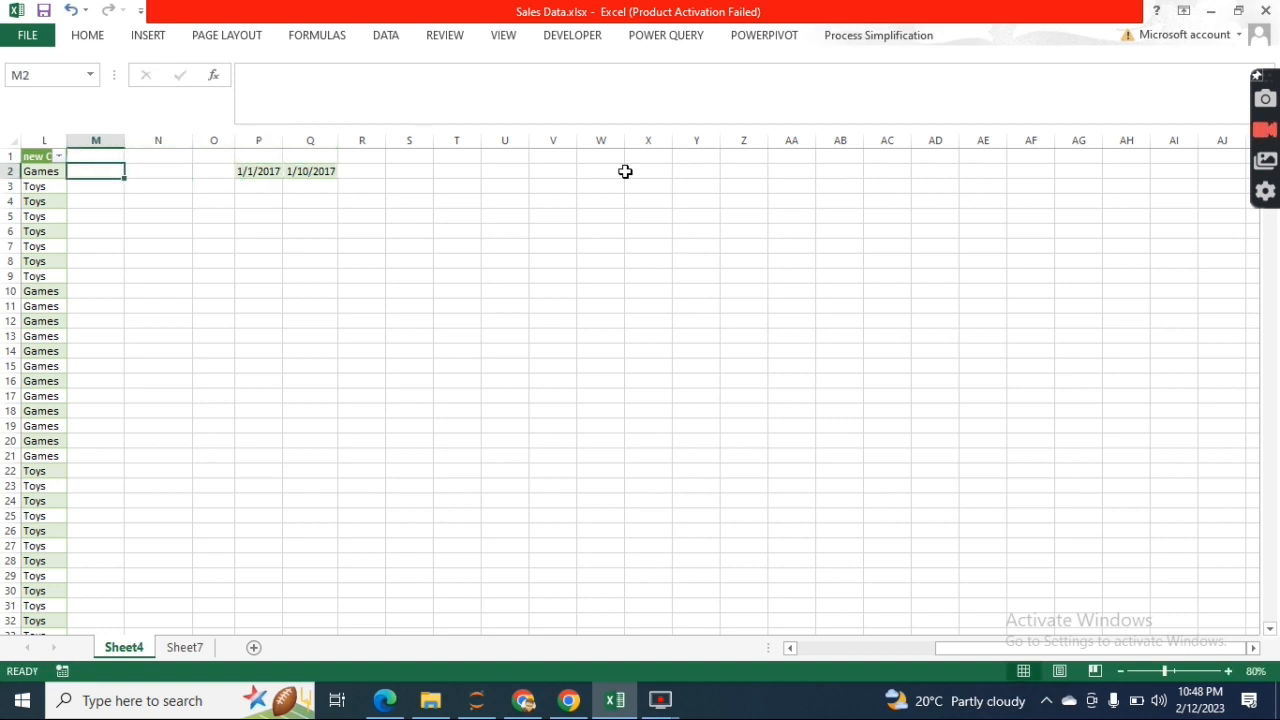
key(Up)
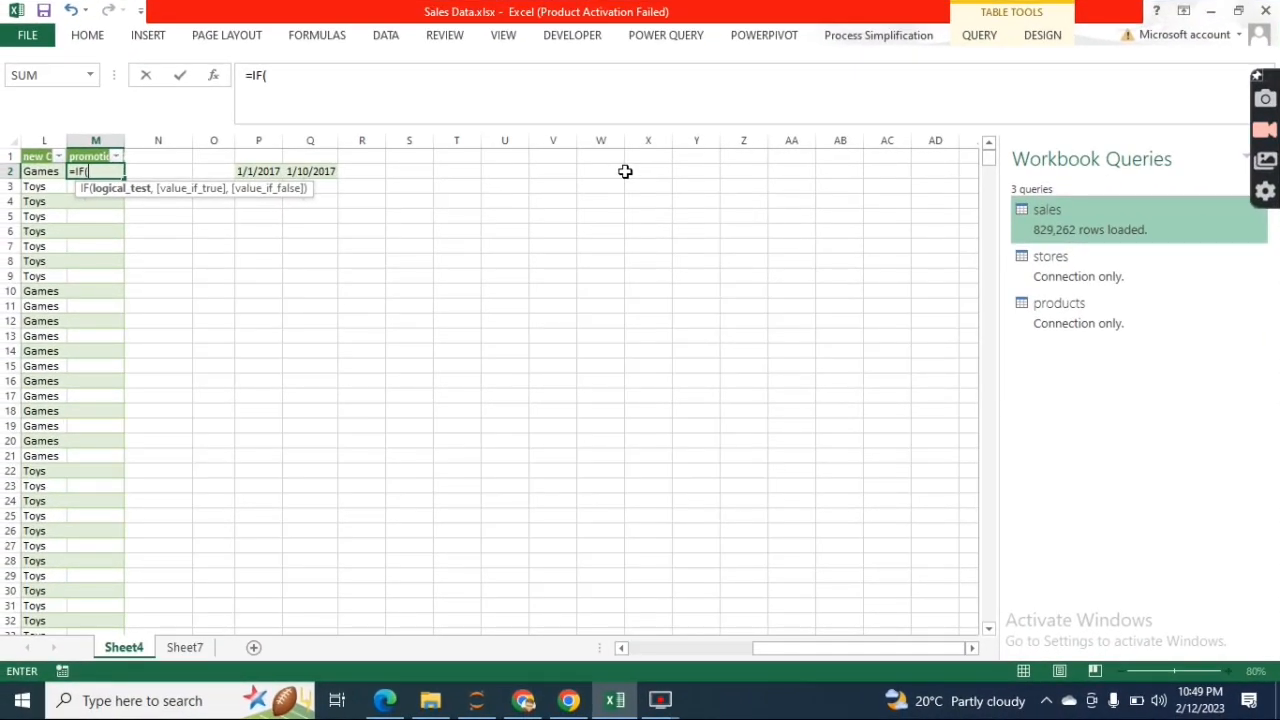
key(Left)
key(Left)
key(Left)
key(Left)
key(Left)
key(Left)
key(Left)
key(Left)
key(Left)
key(Left)
key(Left)
key(Left)
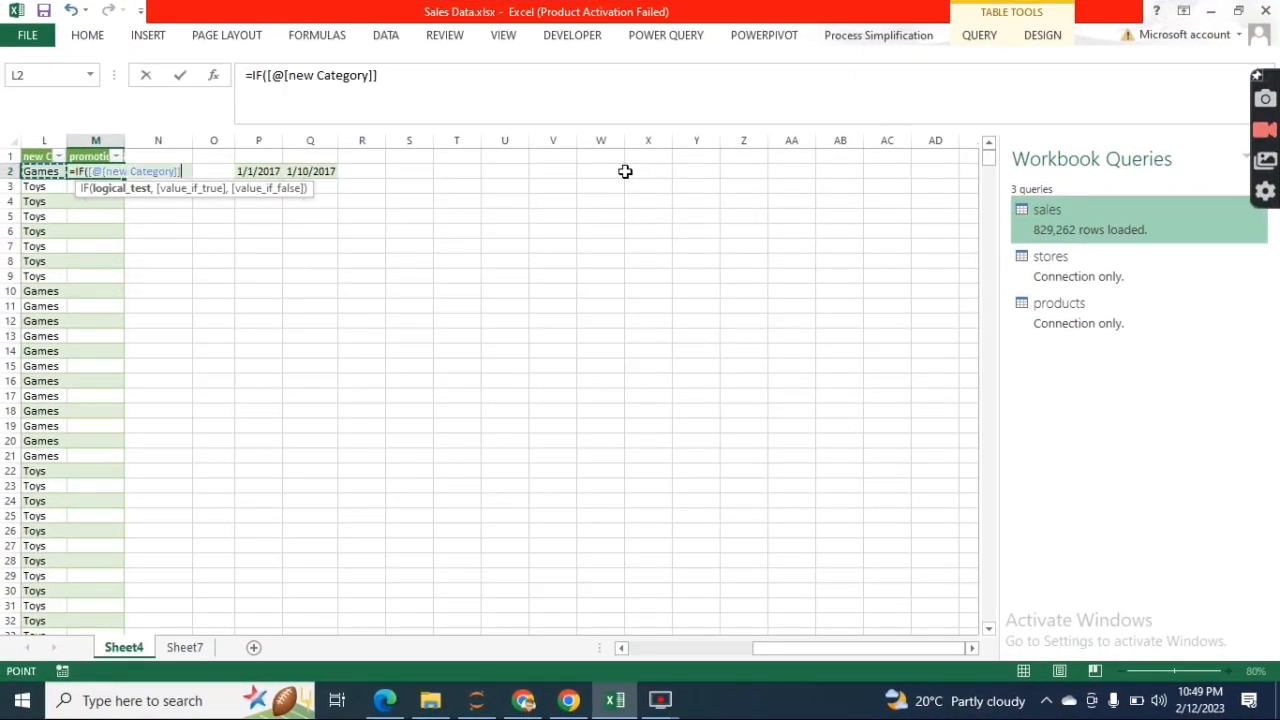
key(Right)
key(Right)
key(Left)
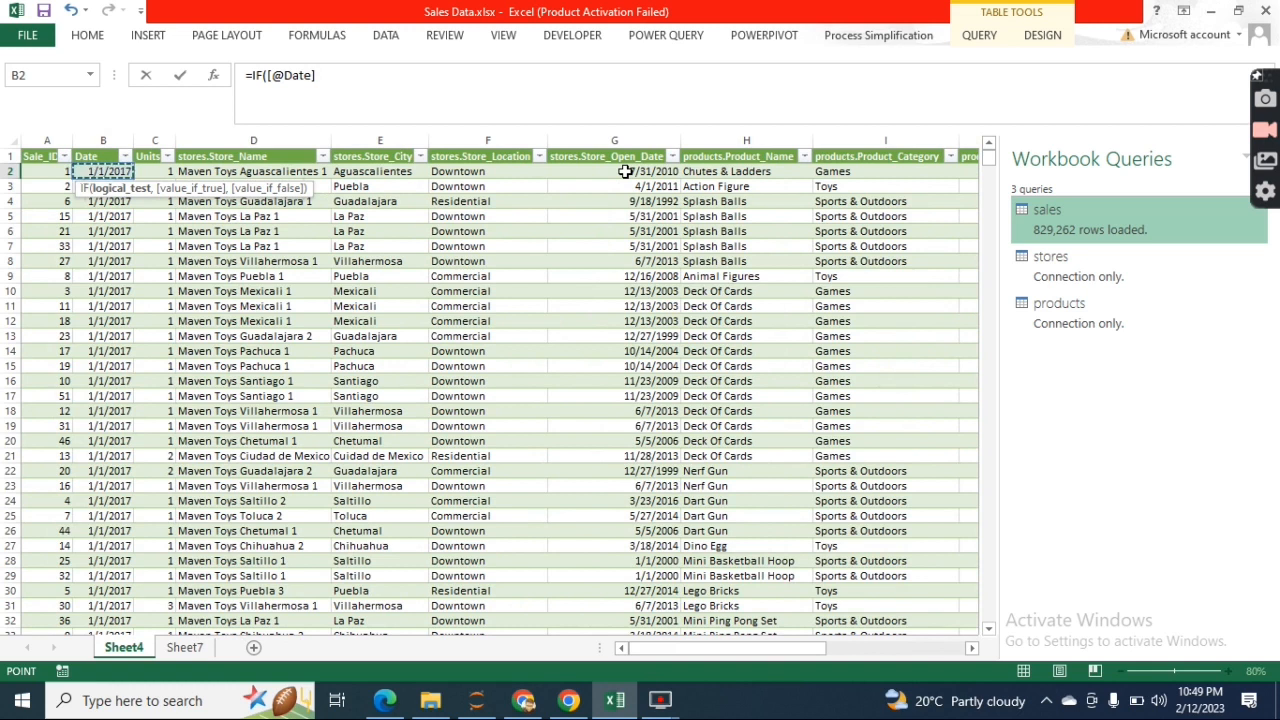
text(>)
key(BackSpace)
key(BackSpace)
key(BackSpace)
key(BackSpace)
key(BackSpace)
key(BackSpace)
key(BackSpace)
key(BackSpace)
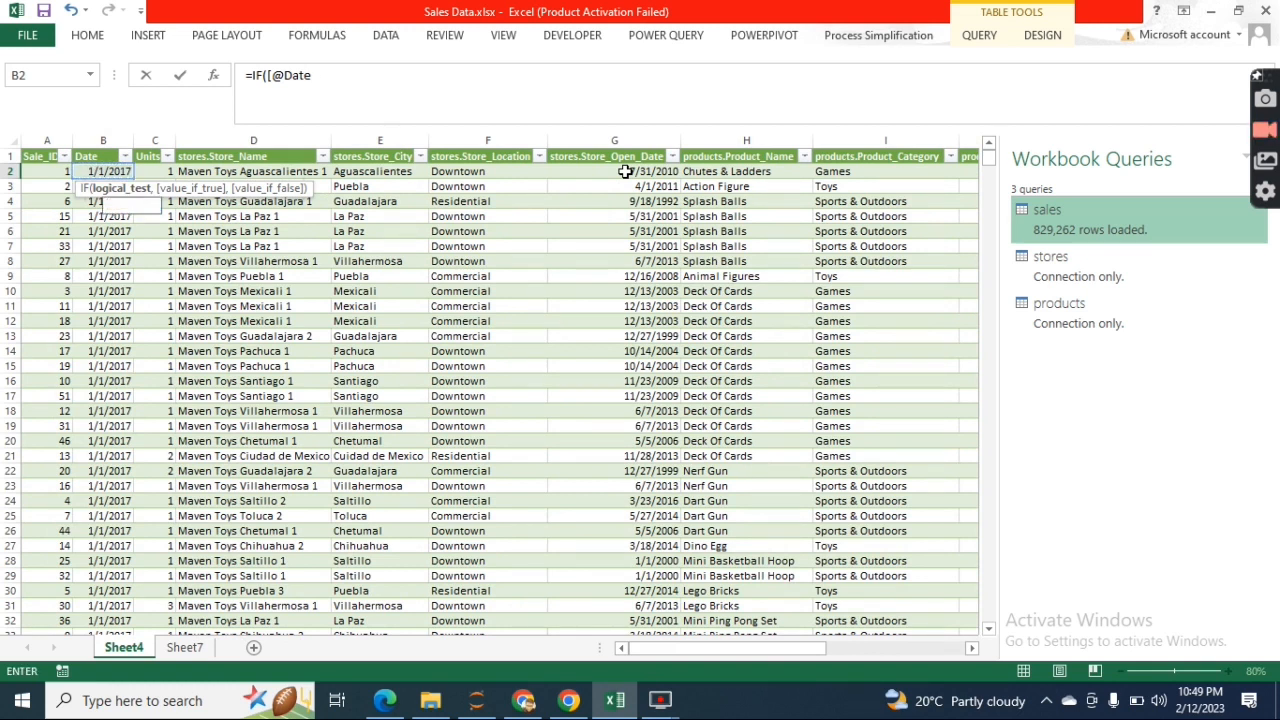
text(A)
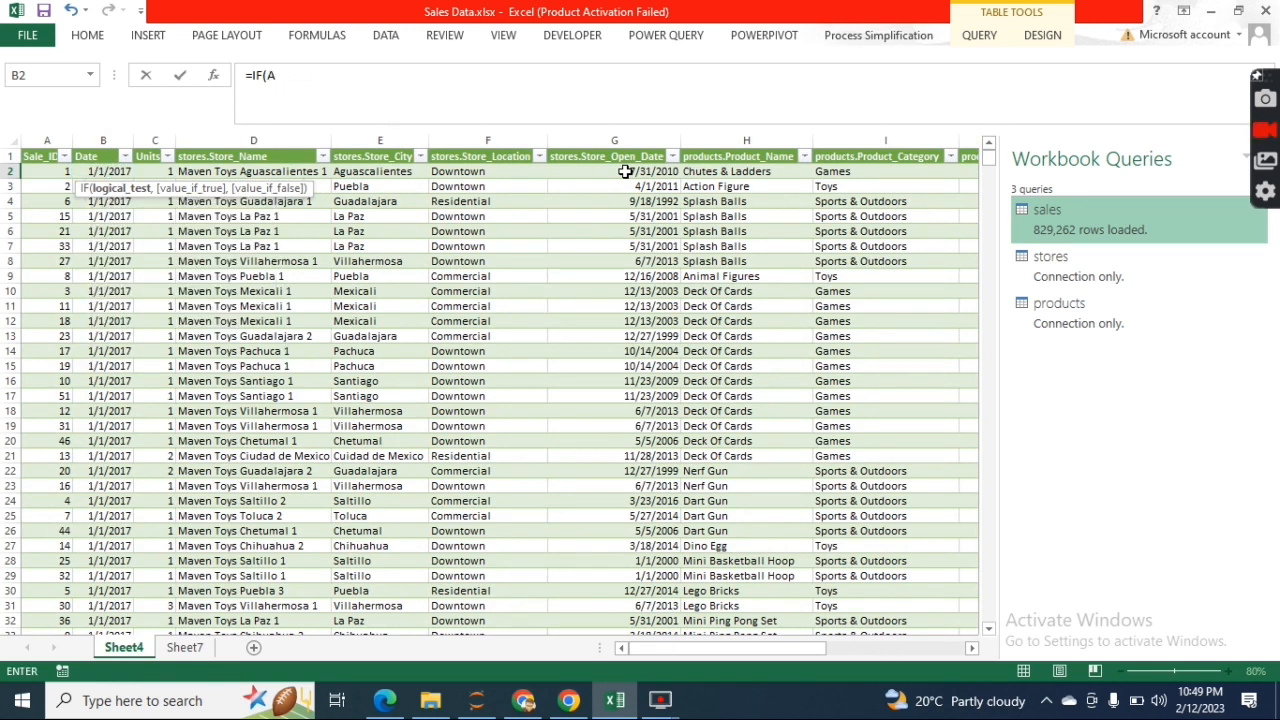
text(ND)
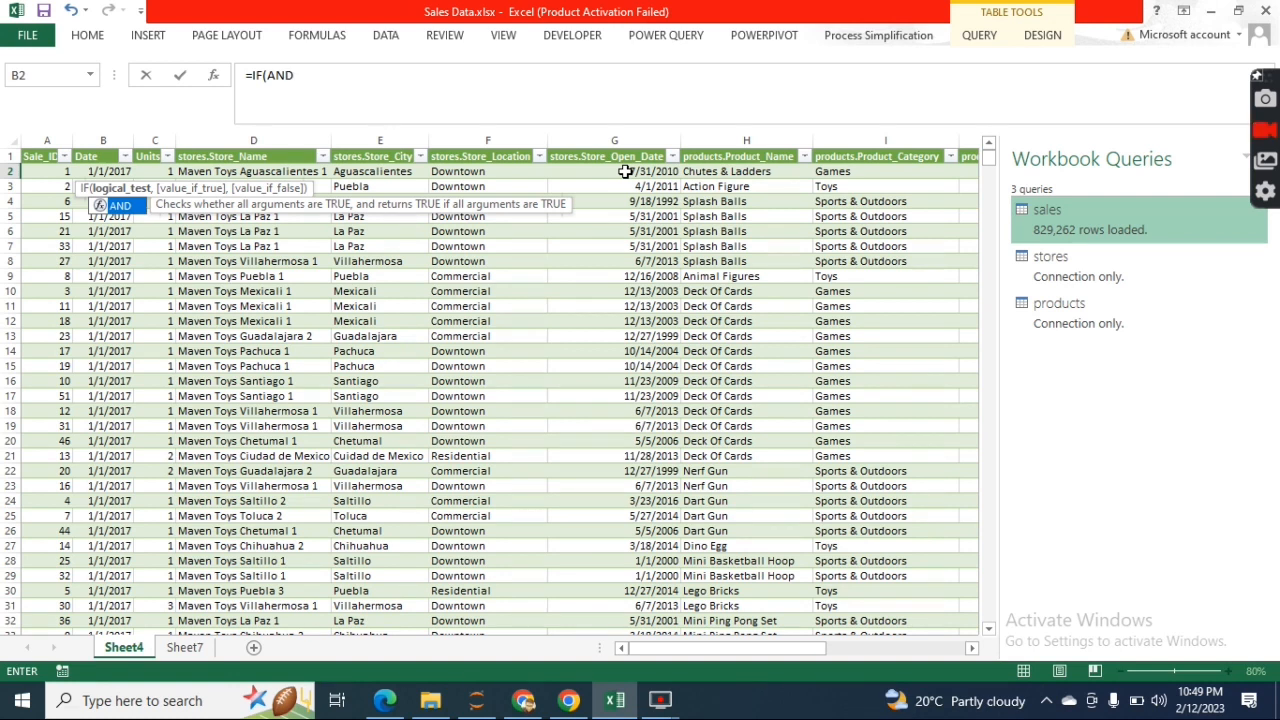
text(()
key(Left)
text(>)
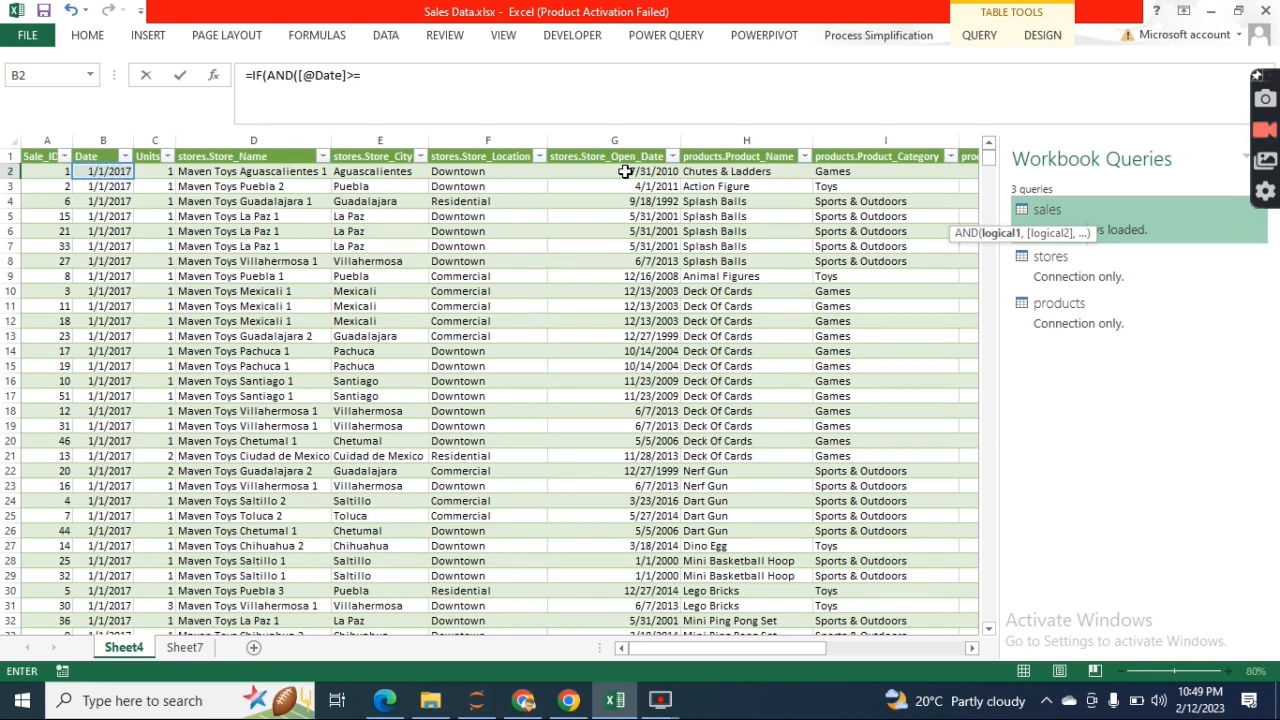
text(=)
key(Right)
key(Right)
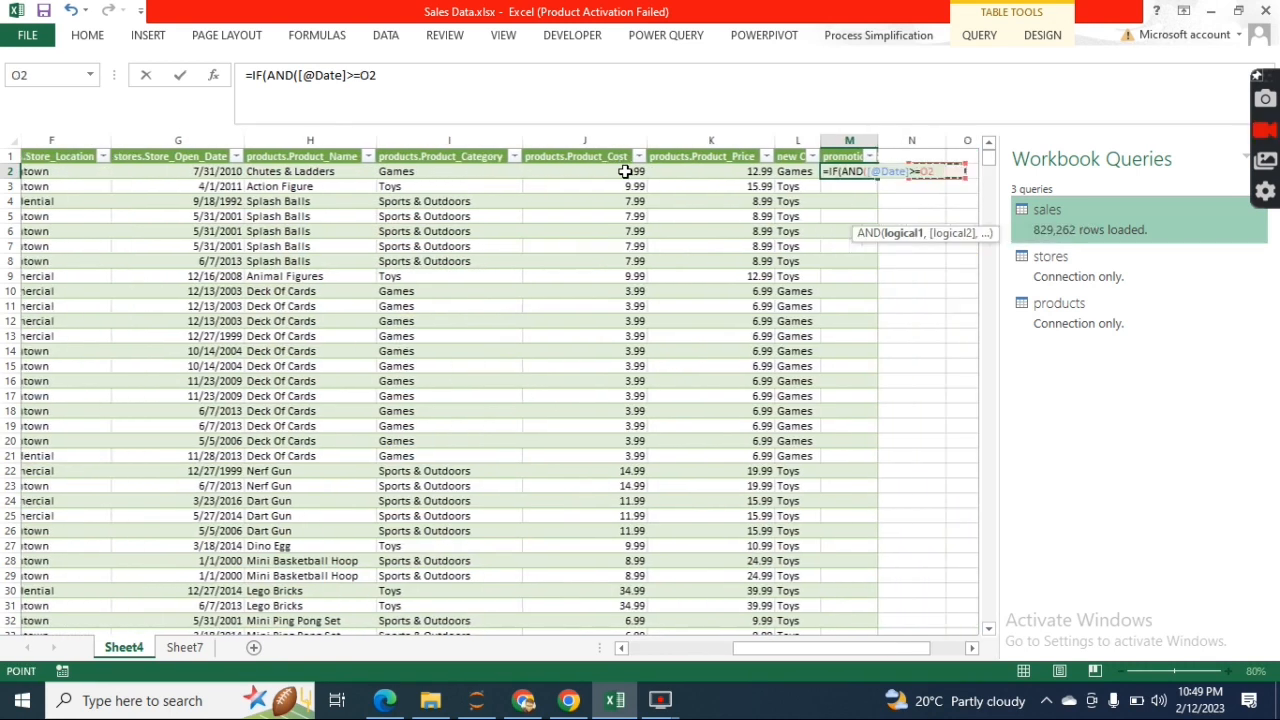
key(Right)
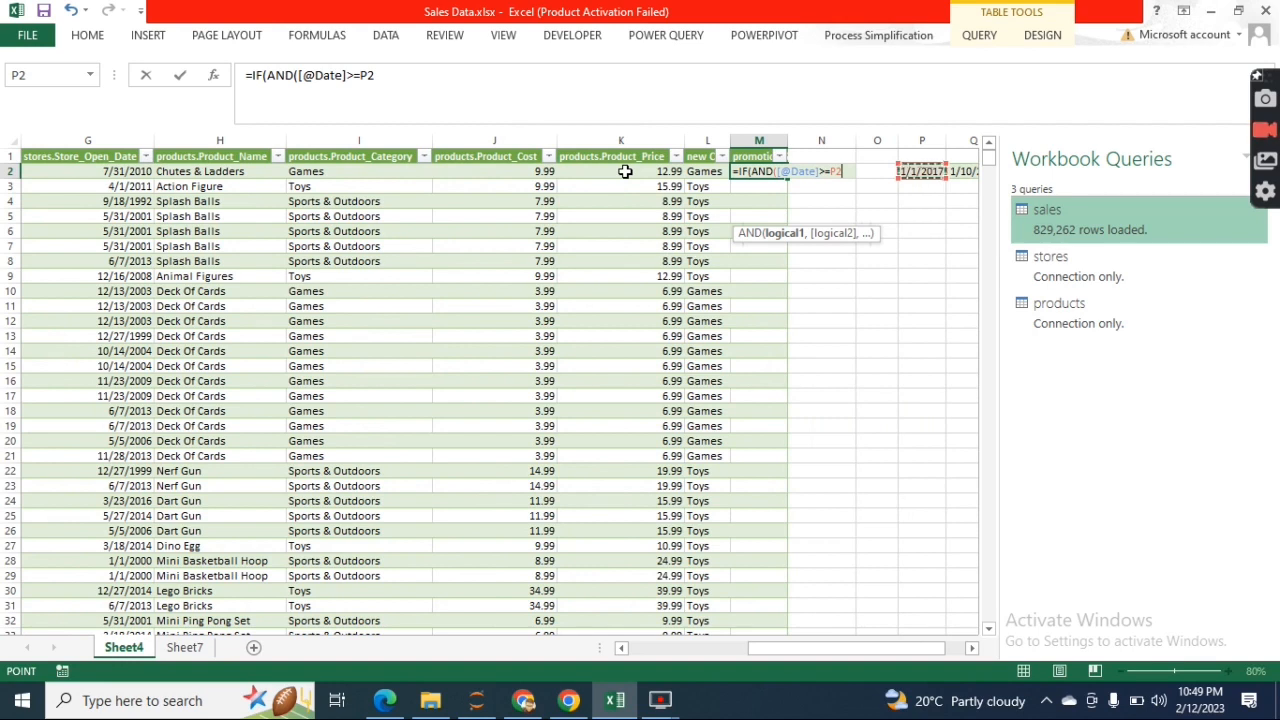
key(F4)
text(,)
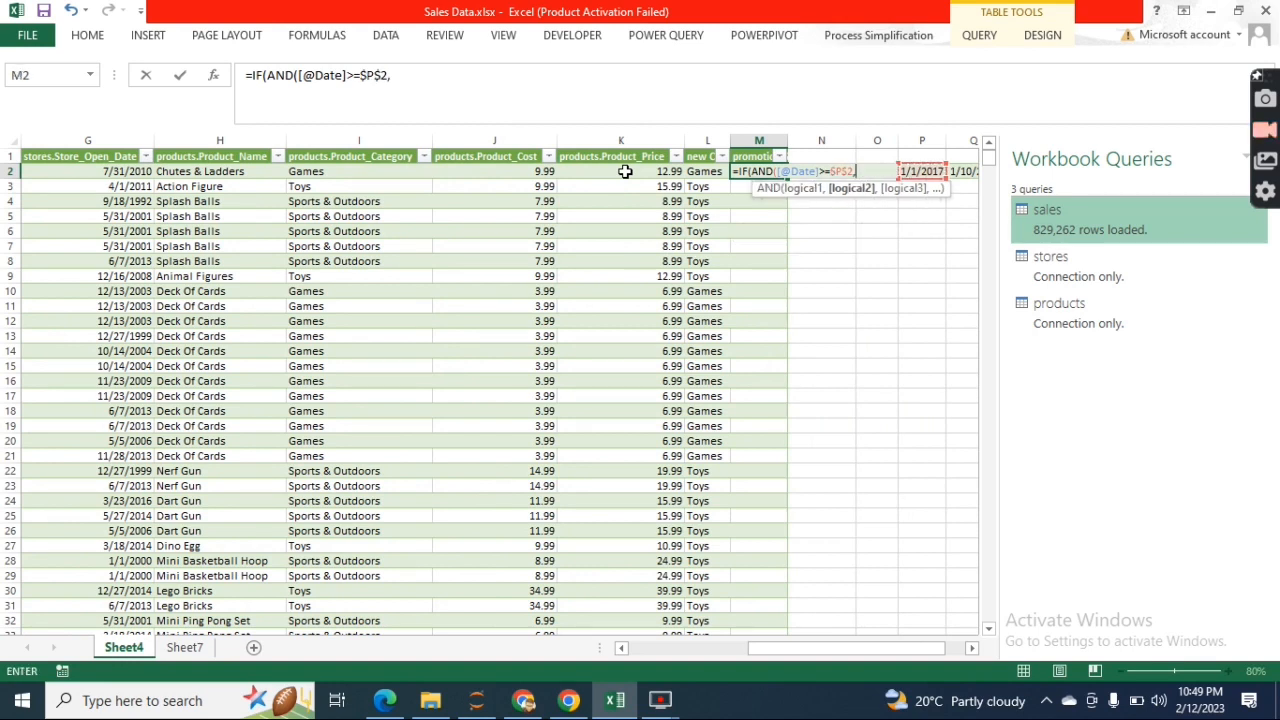
key(Left)
key(Down)
key(Down)
key(Down)
key(Up)
key(Up)
key(Up)
key(ctrl+Left)
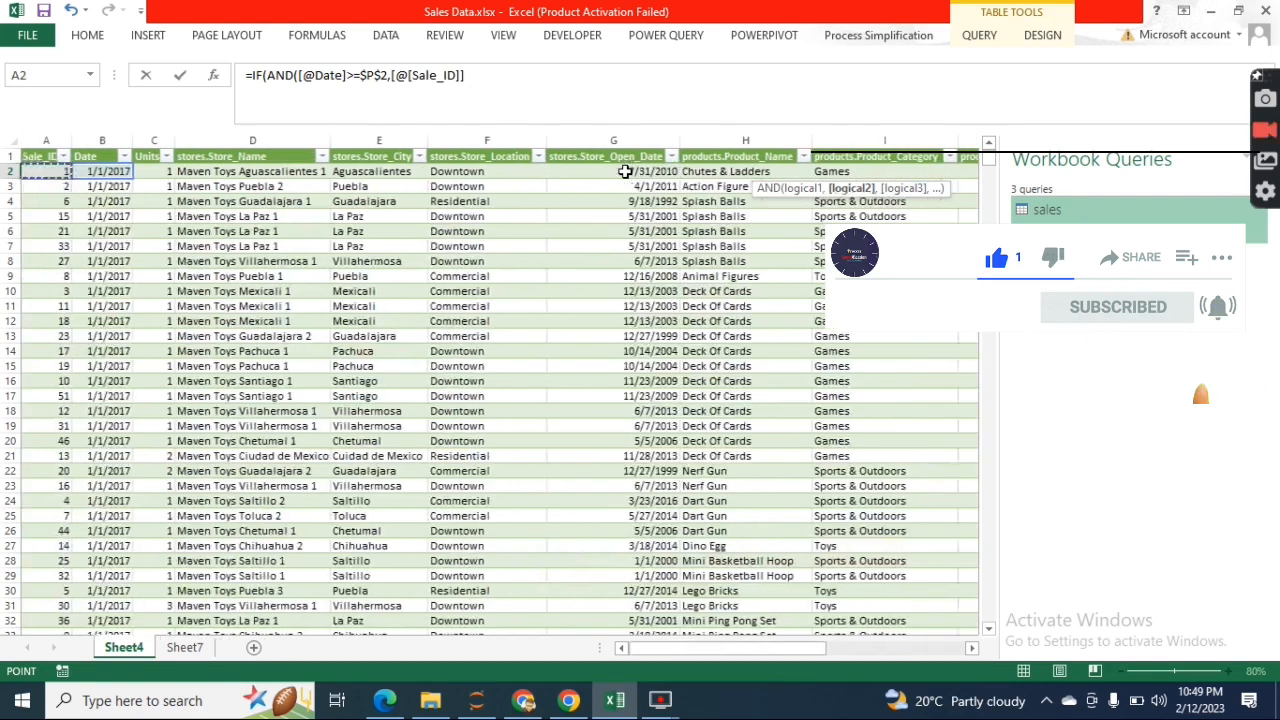
key(Right)
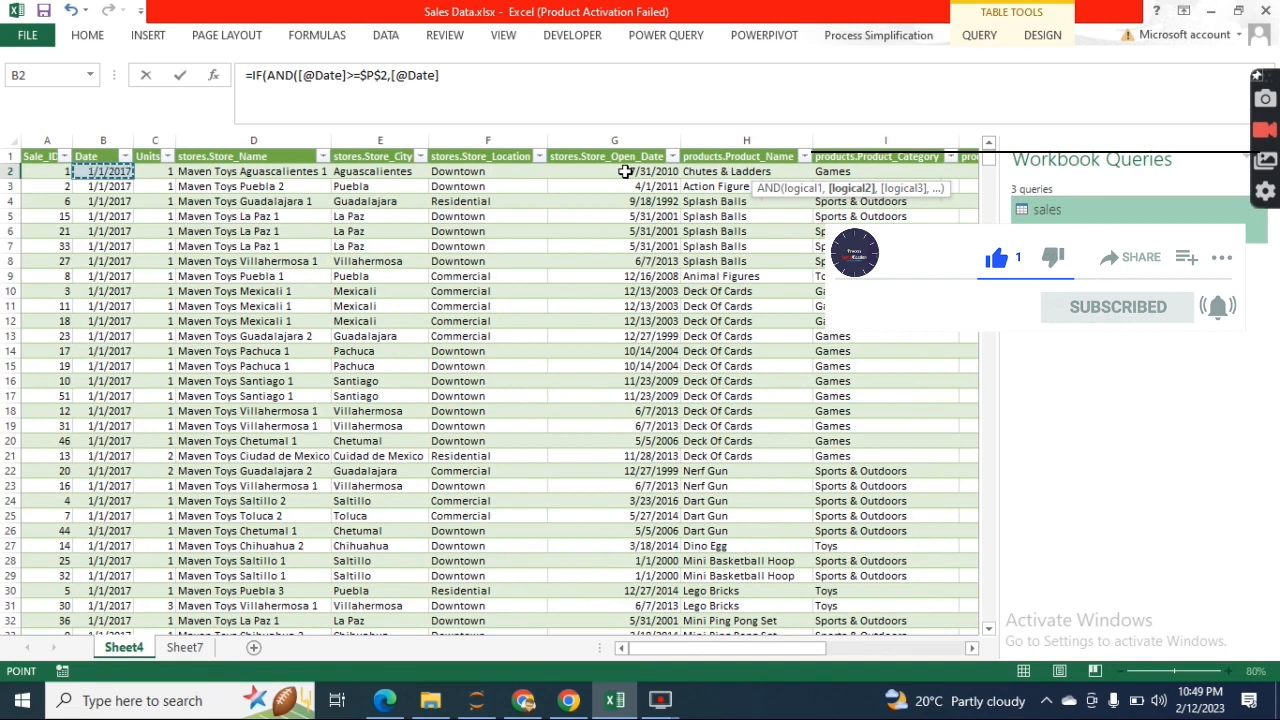
text(<)
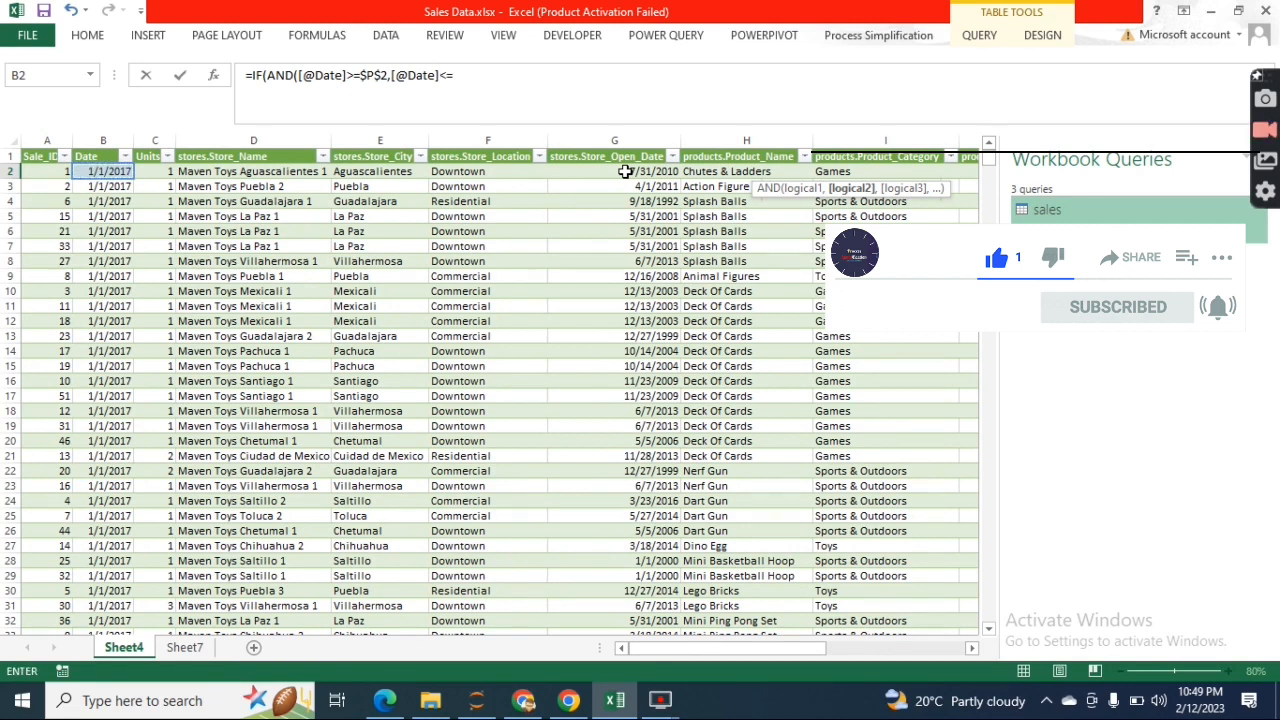
text(=)
key(Right)
key(Right)
key(Right)
key(Right)
key(Right)
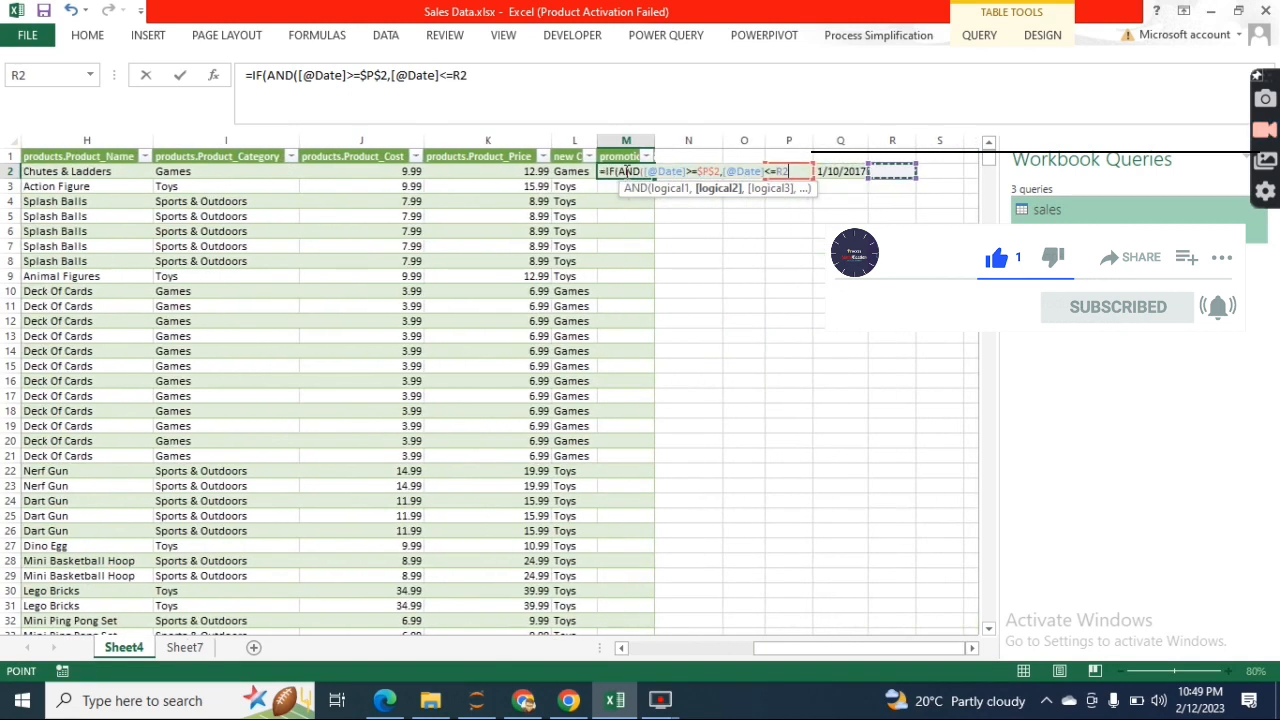
key(Left)
key(F4)
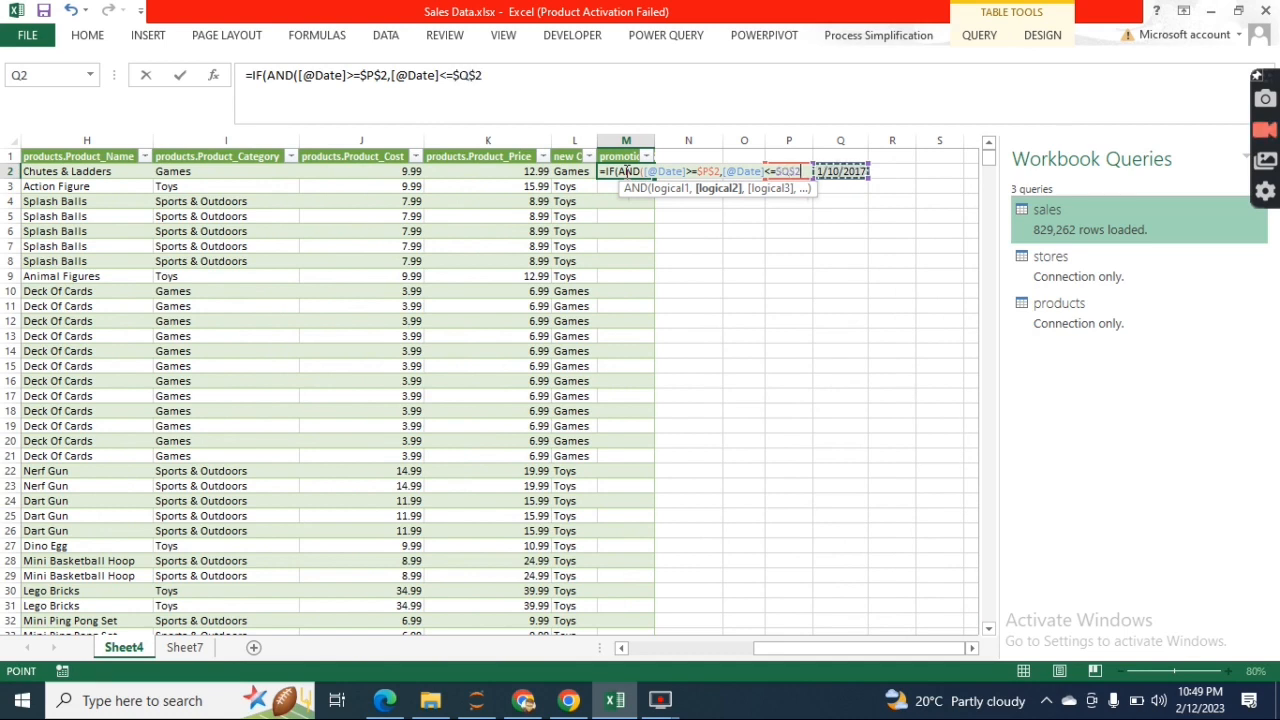
Step: Complete the promotion formula in M2 with the results "Yes" if true and "No" if false
text(),)
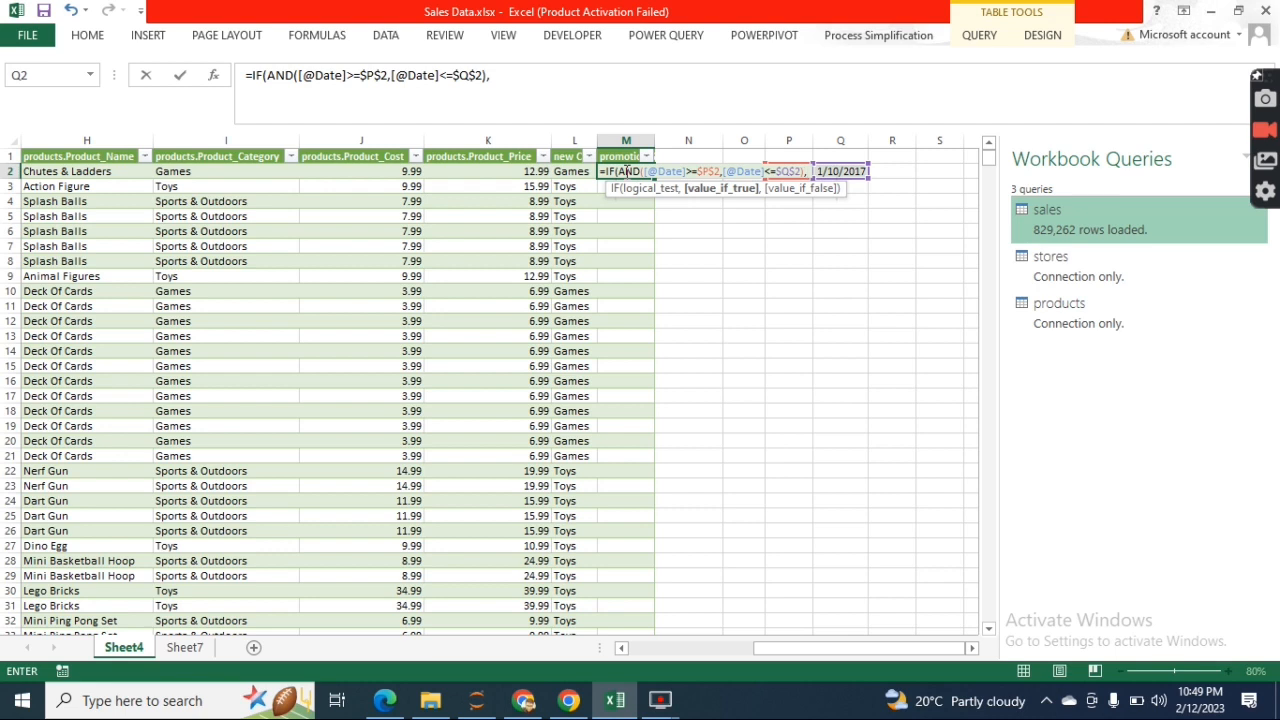
text("Yes","No)
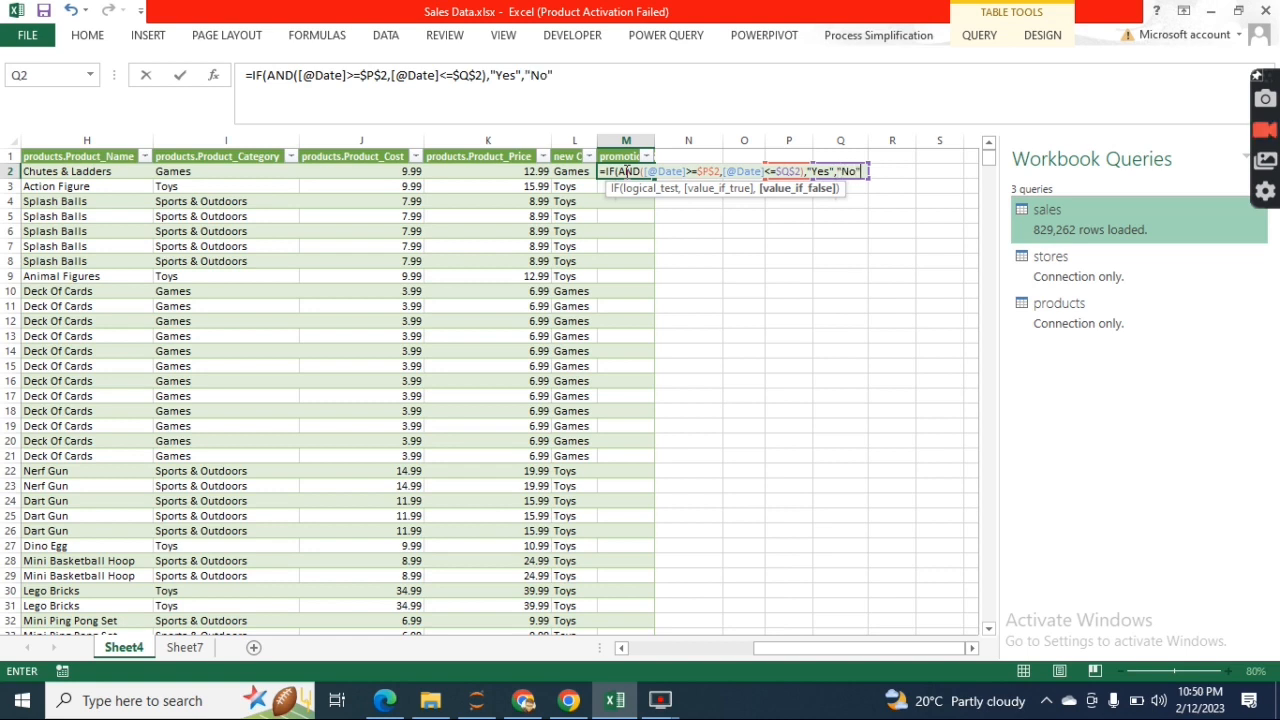
text(")
key(Return)
key(Return)
click(611, 68)
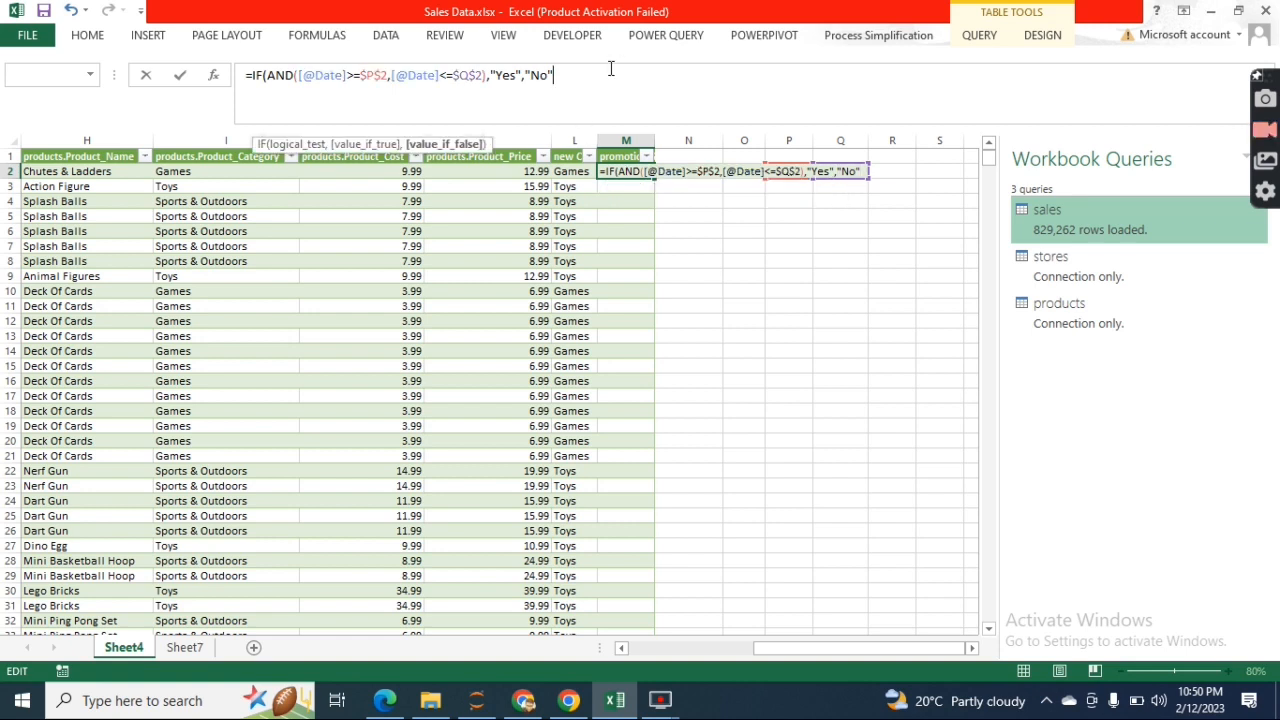
text())
key(Return)
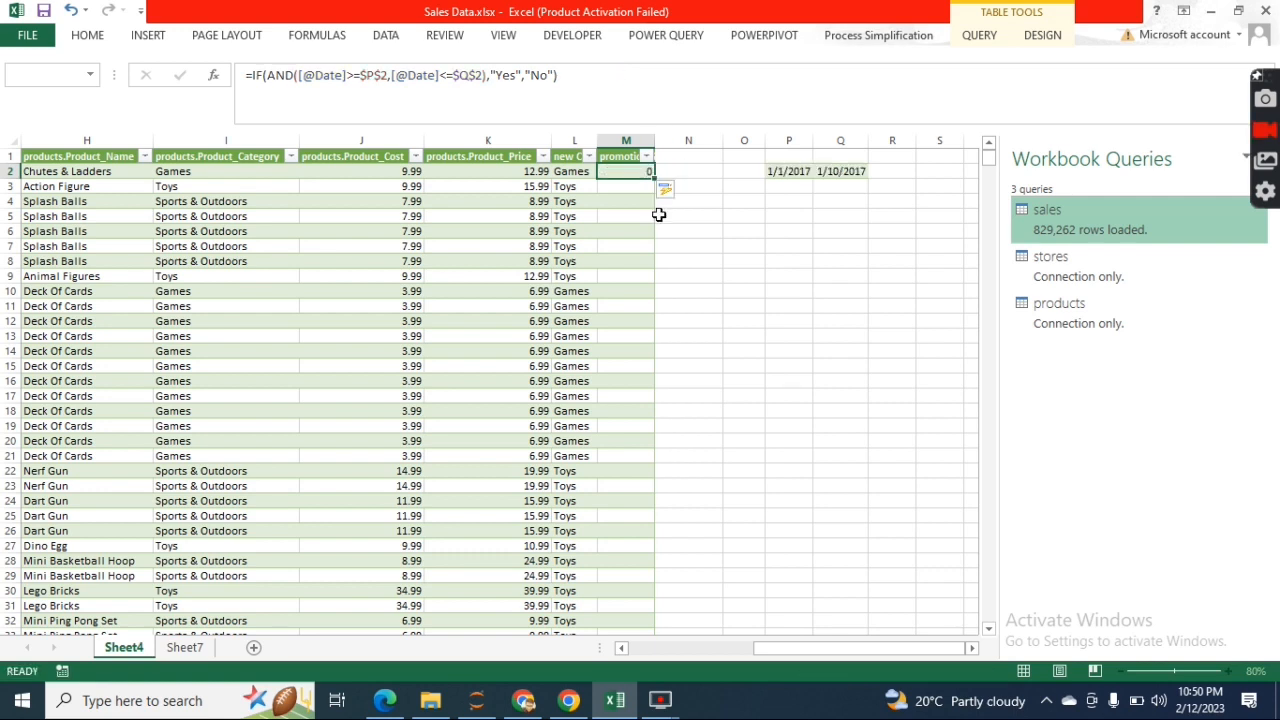
Step: Check the filter values of the promotion Sale column and the IF OR task on Sheet7
click(646, 156)
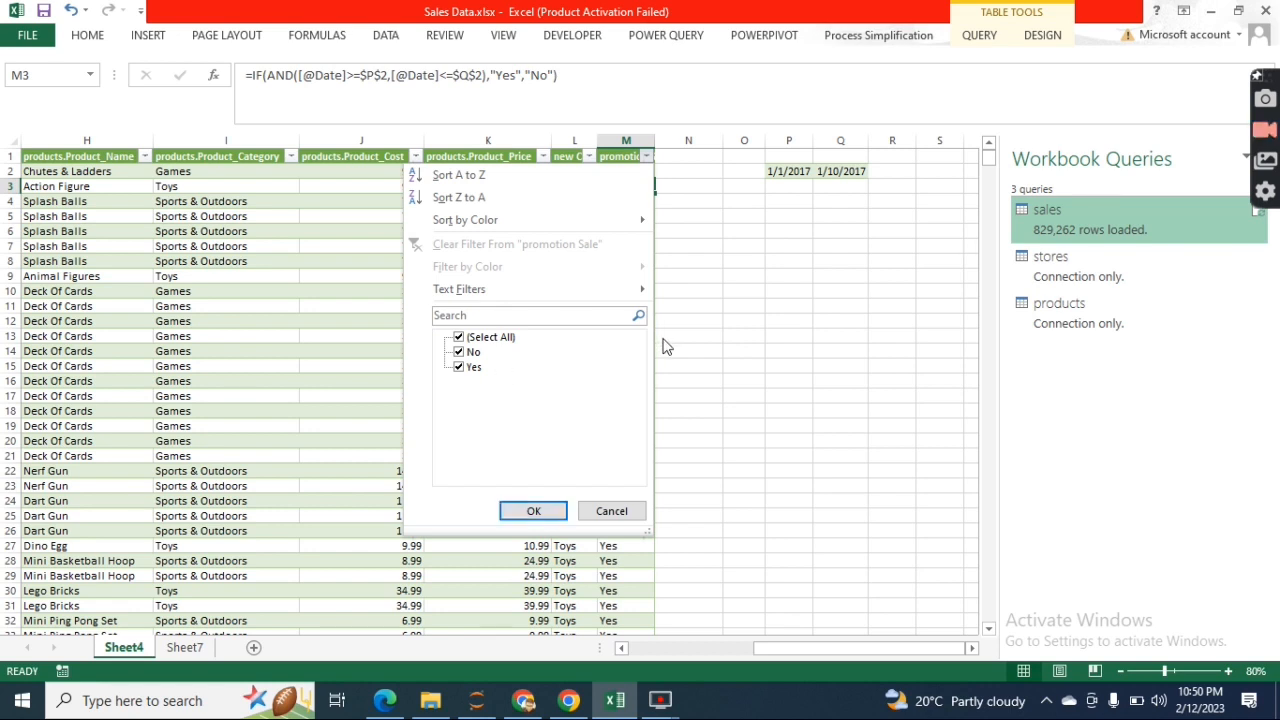
key(Escape)
click(184, 647)
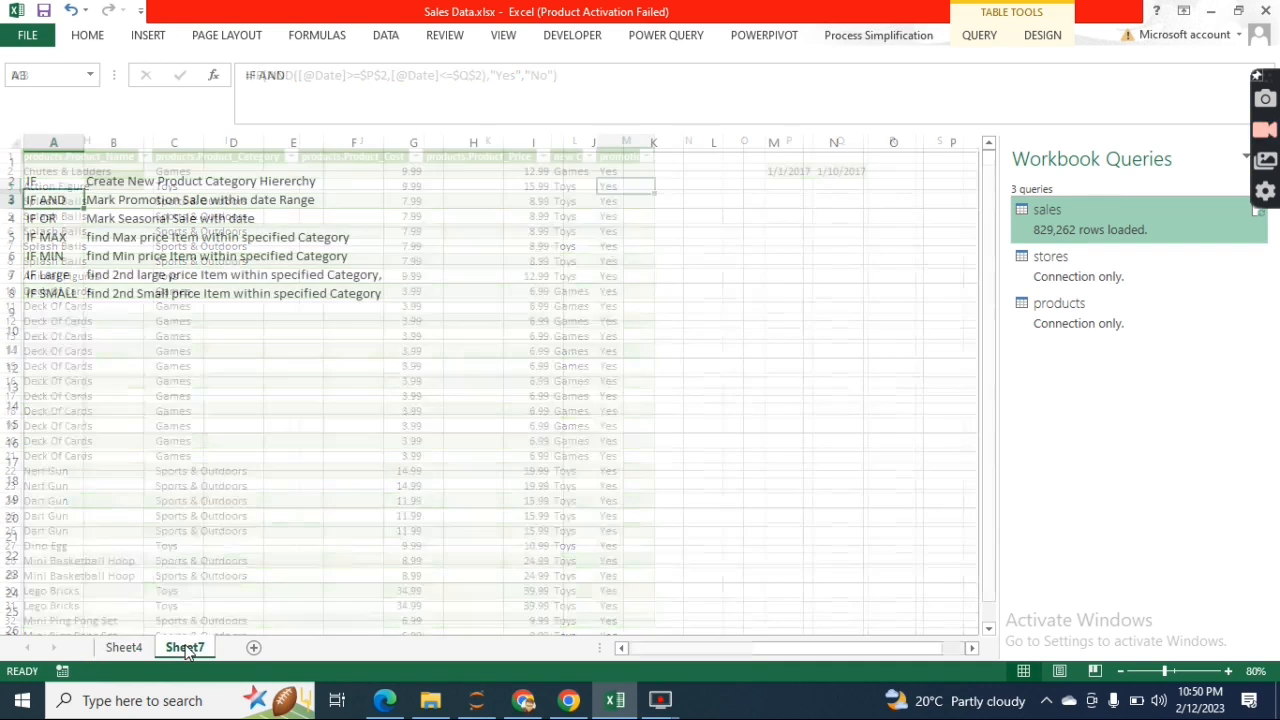
click(50, 221)
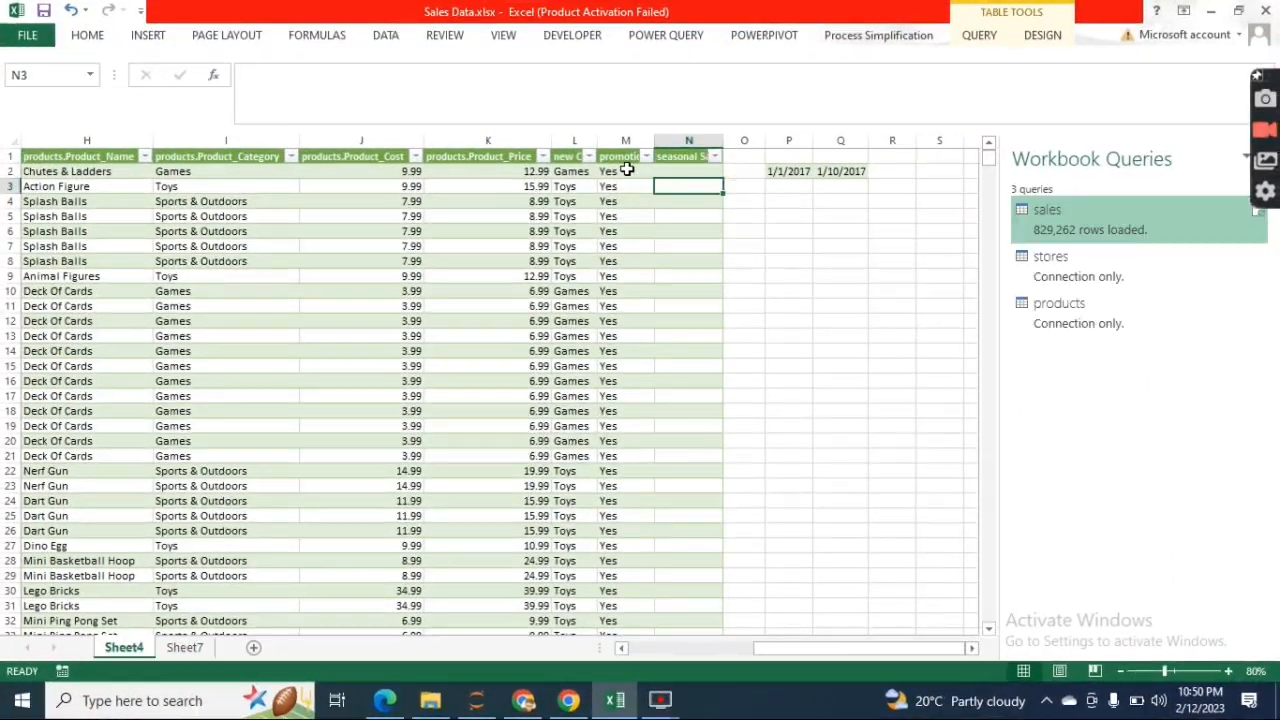
Step: Copy the whole IF AND formula text from M2 into N2 of the seasonal sale column
click(624, 171)
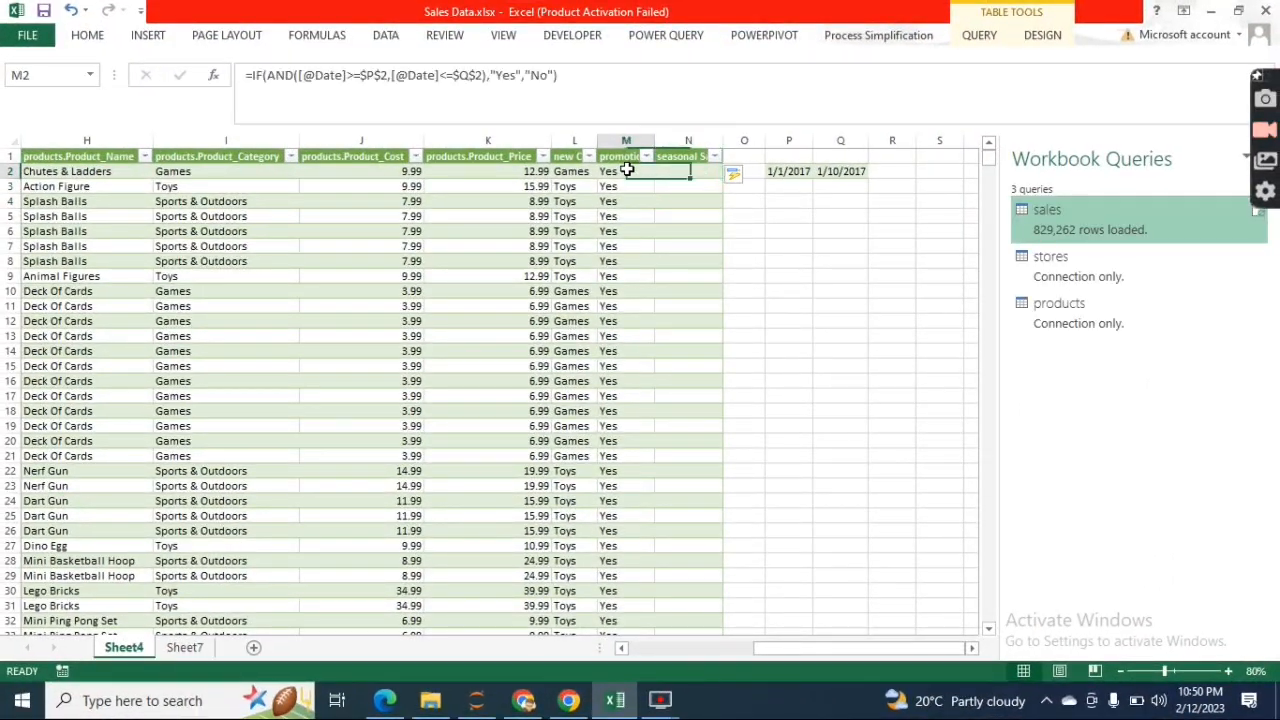
click(562, 75)
drag(562, 75, 294, 75)
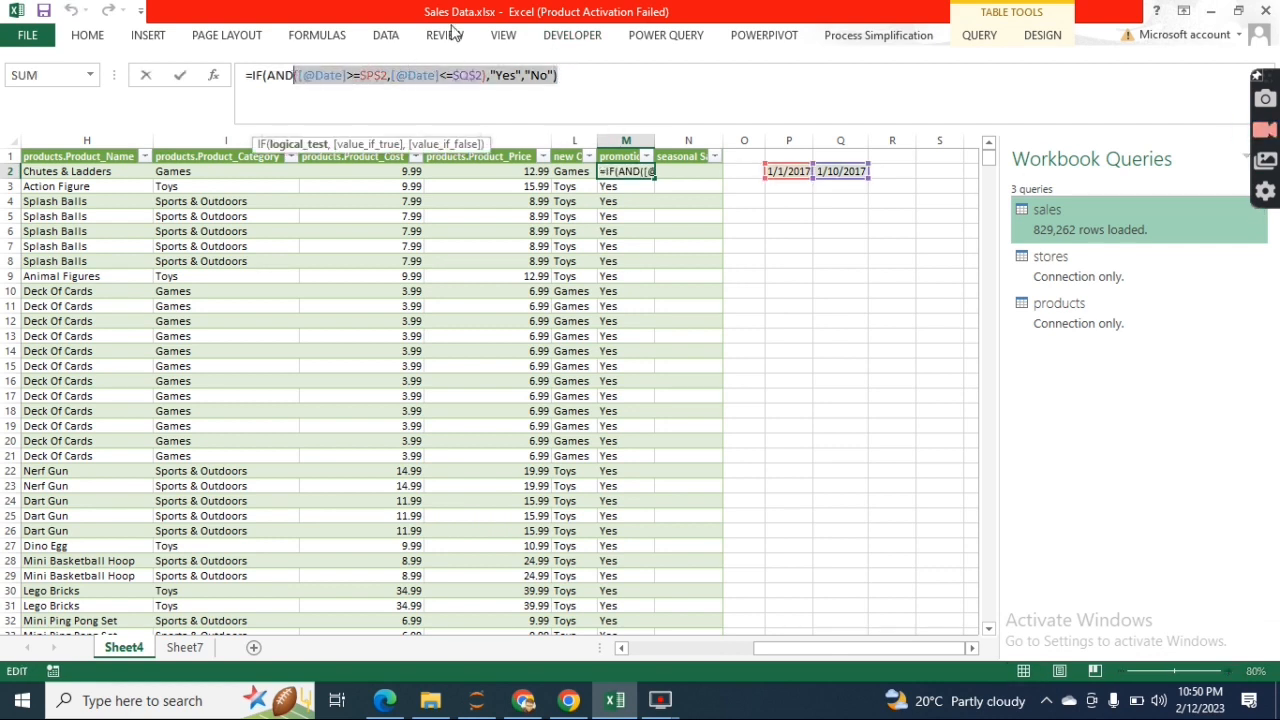
click(484, 76)
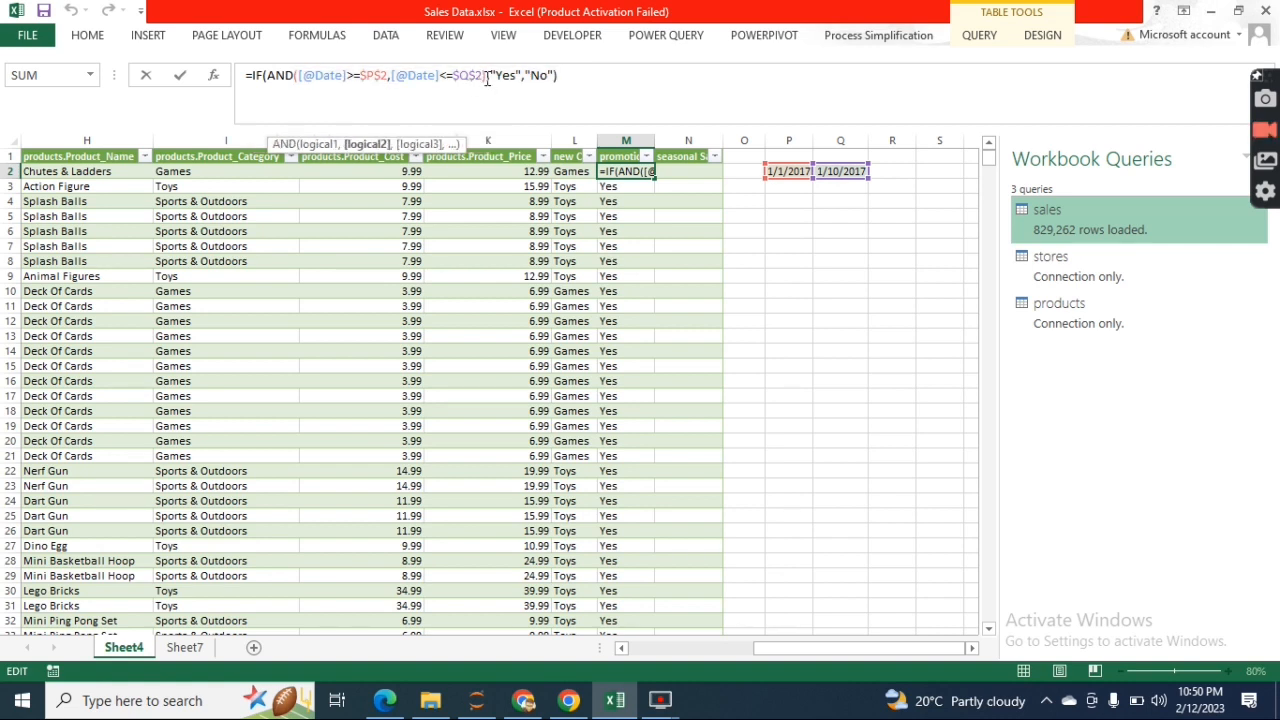
drag(484, 76, 268, 70)
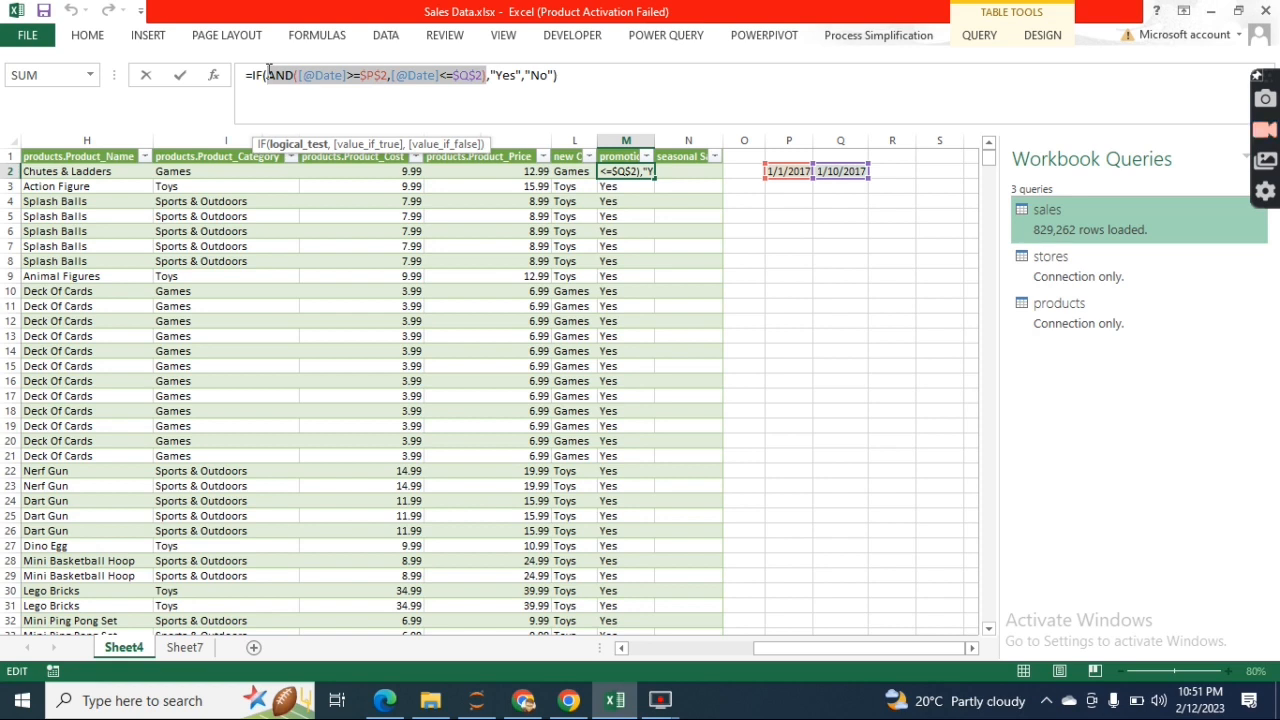
click(584, 77)
drag(584, 77, 240, 79)
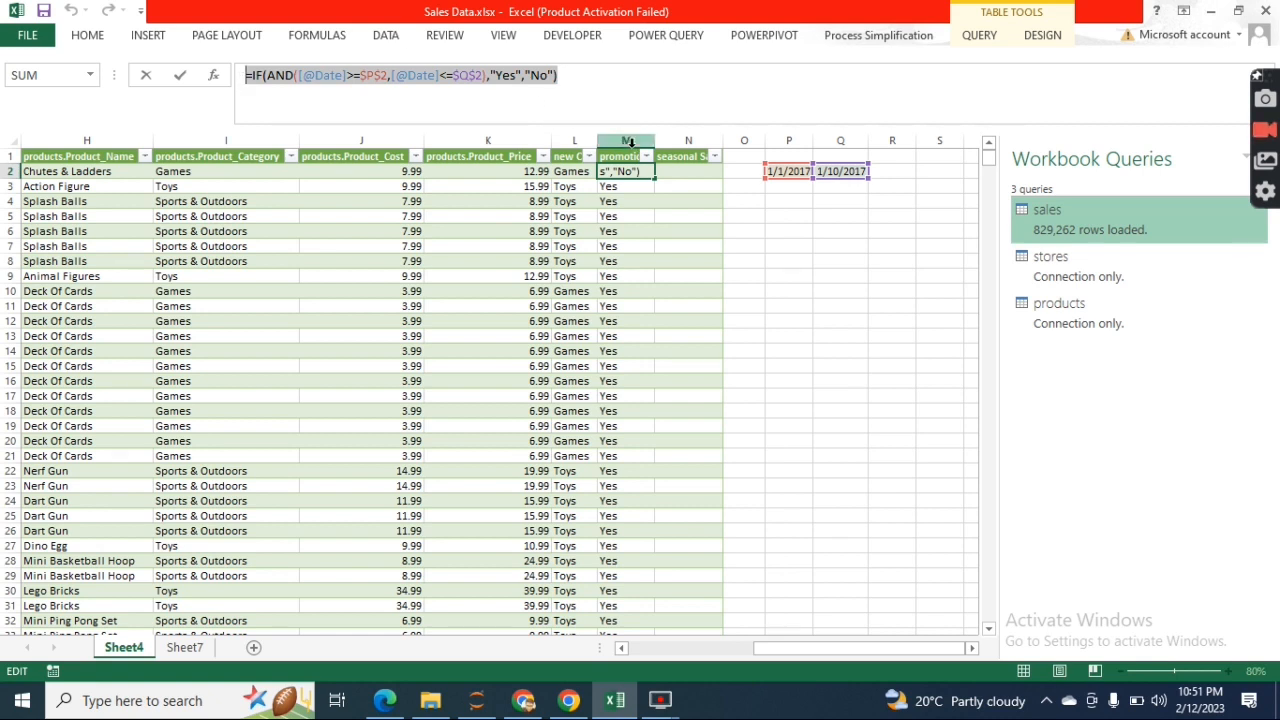
key(Escape)
click(697, 171)
double_click(697, 171)
key(ctrl+v)
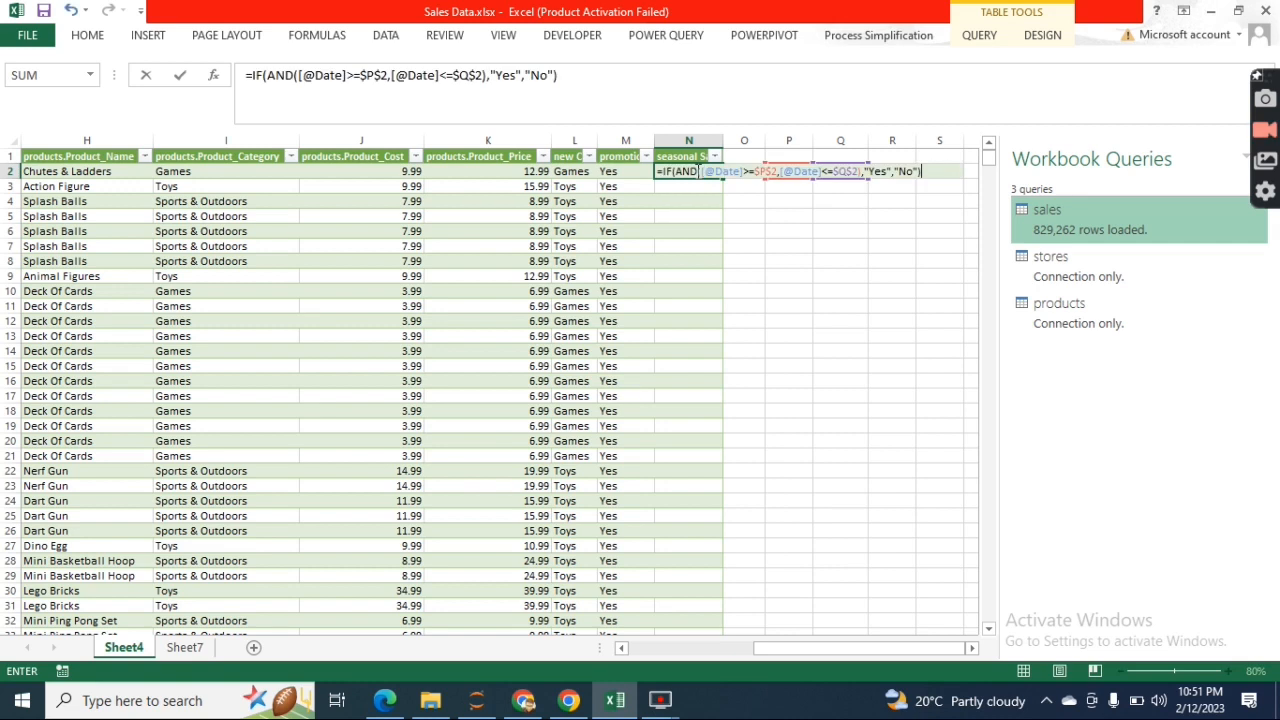
Step: Replace the AND function with OR in the N2 formula
click(288, 77)
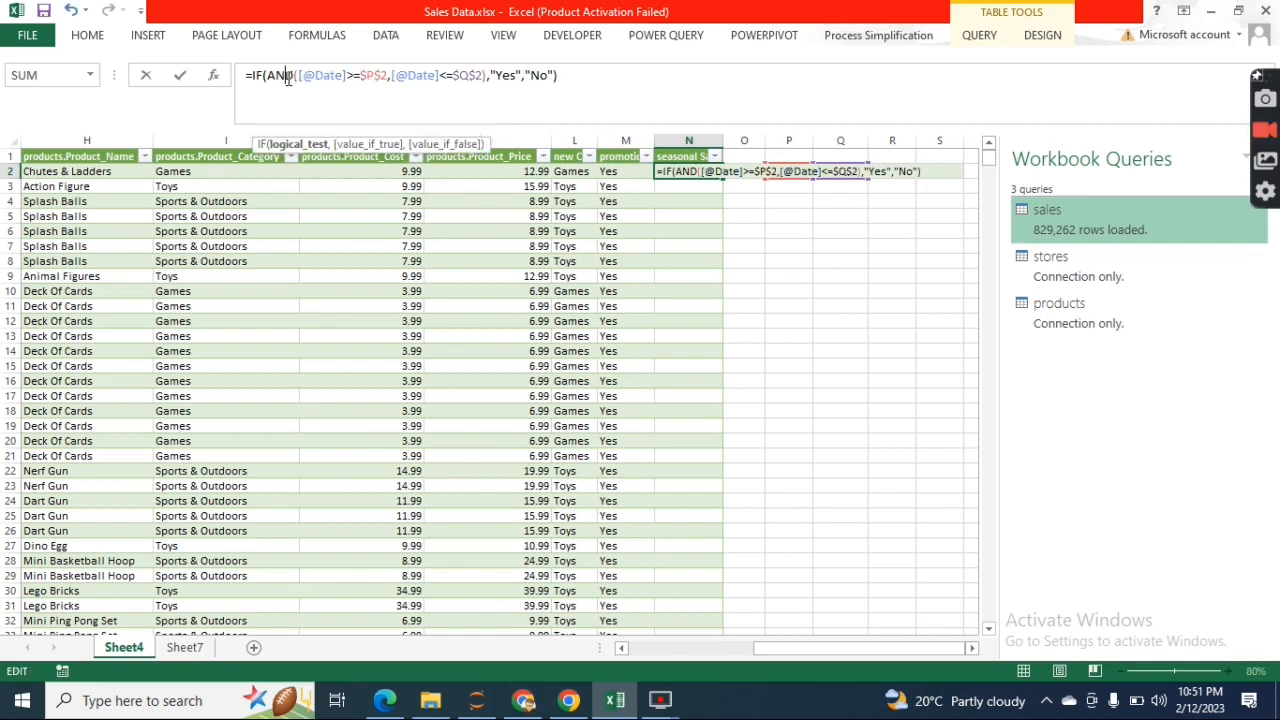
double_click(288, 77)
double_click(288, 78)
text(OR)
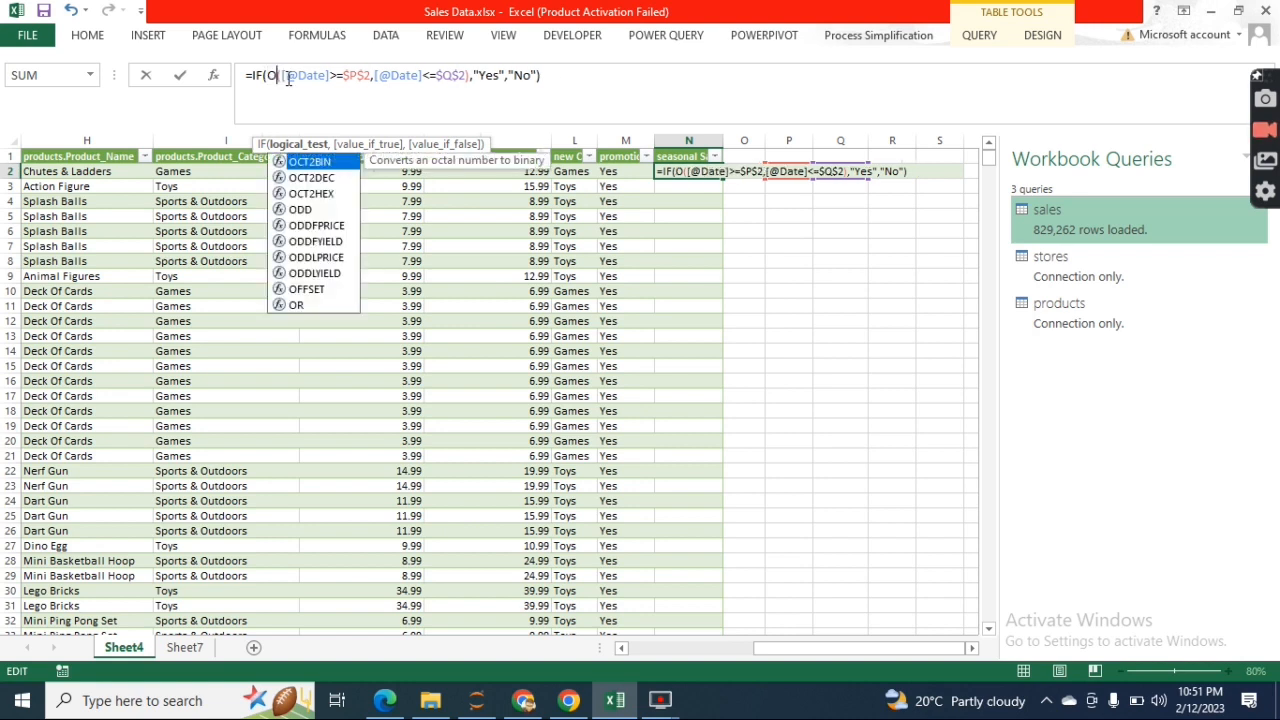
key(ctrl+Right)
key(ctrl+Right)
key(ctrl+Right)
key(ctrl+Right)
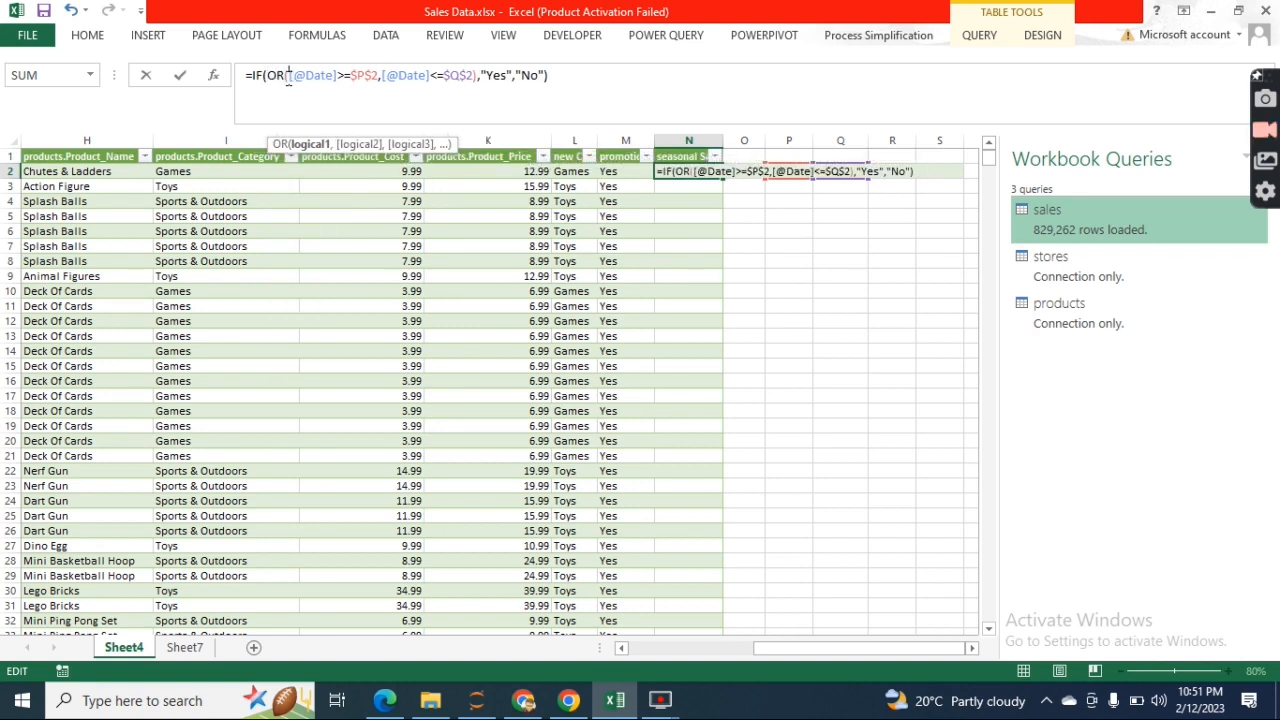
key(ctrl+Left)
key(Left)
key(shift+Right)
text(<)
key(Delete)
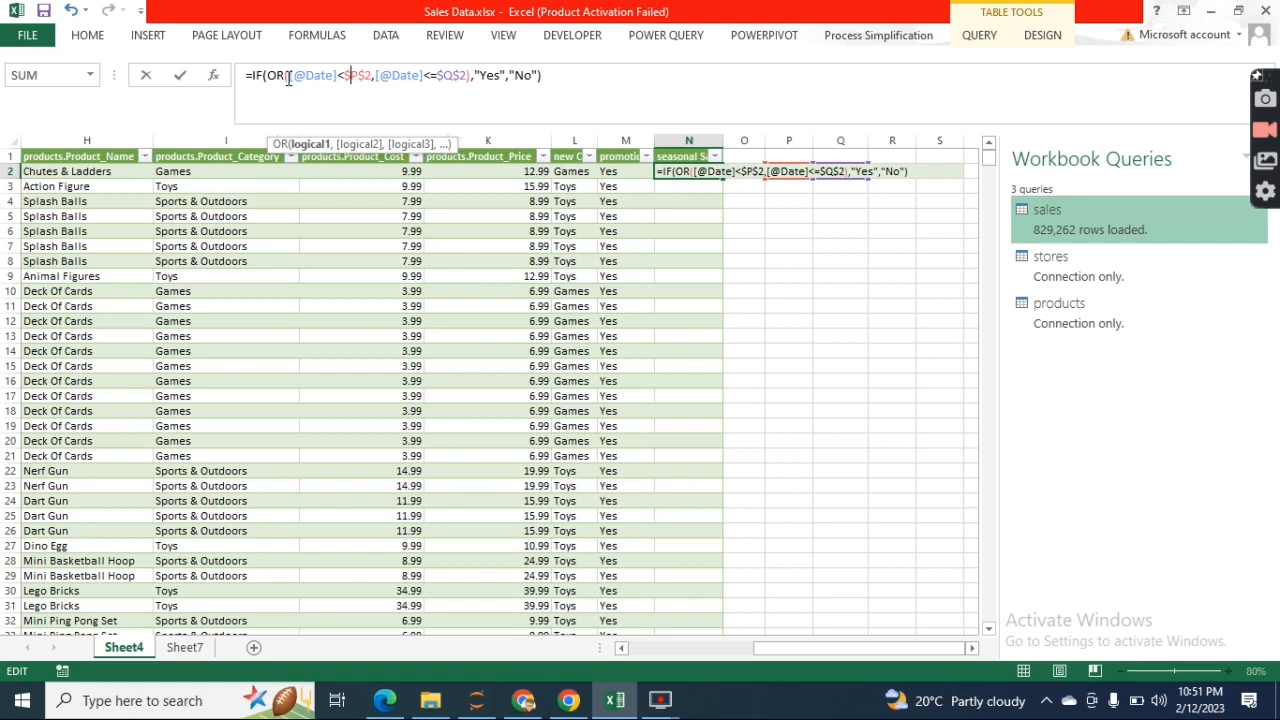
key(Right)
key(Right)
key(Right)
key(Right)
key(Right)
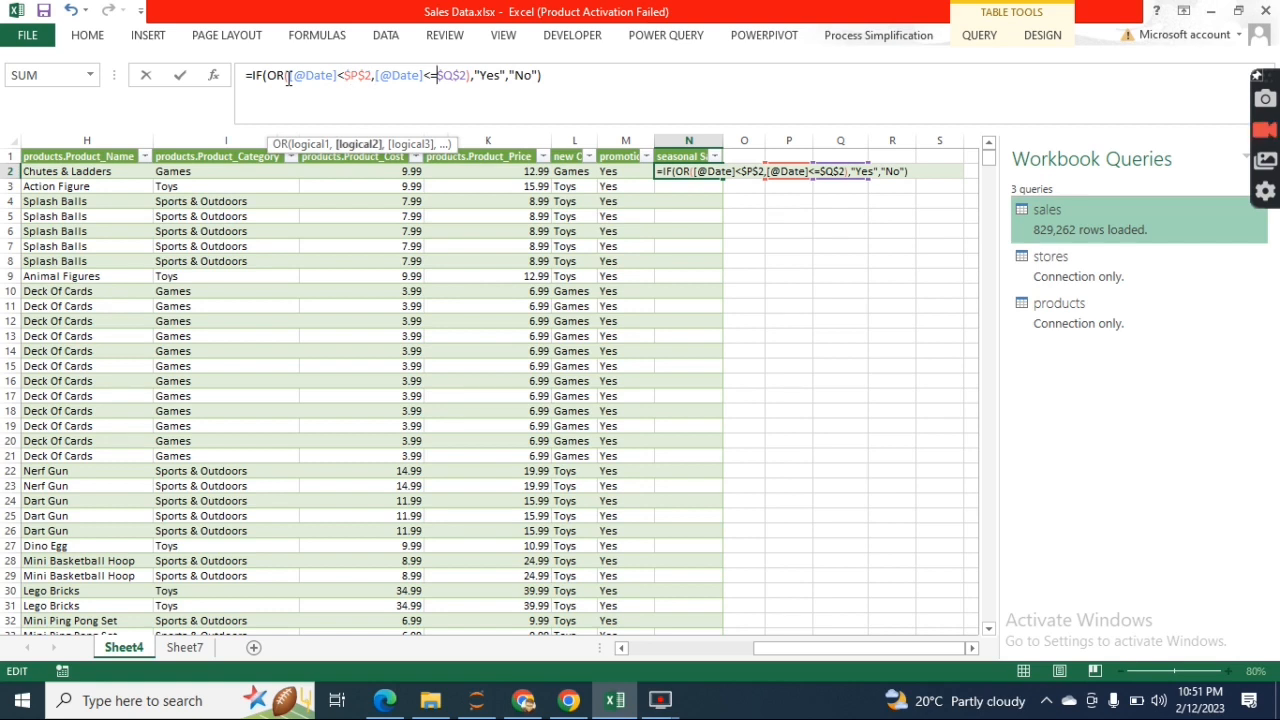
key(Right)
key(Right)
key(Right)
key(BackSpace)
key(BackSpace)
text(>)
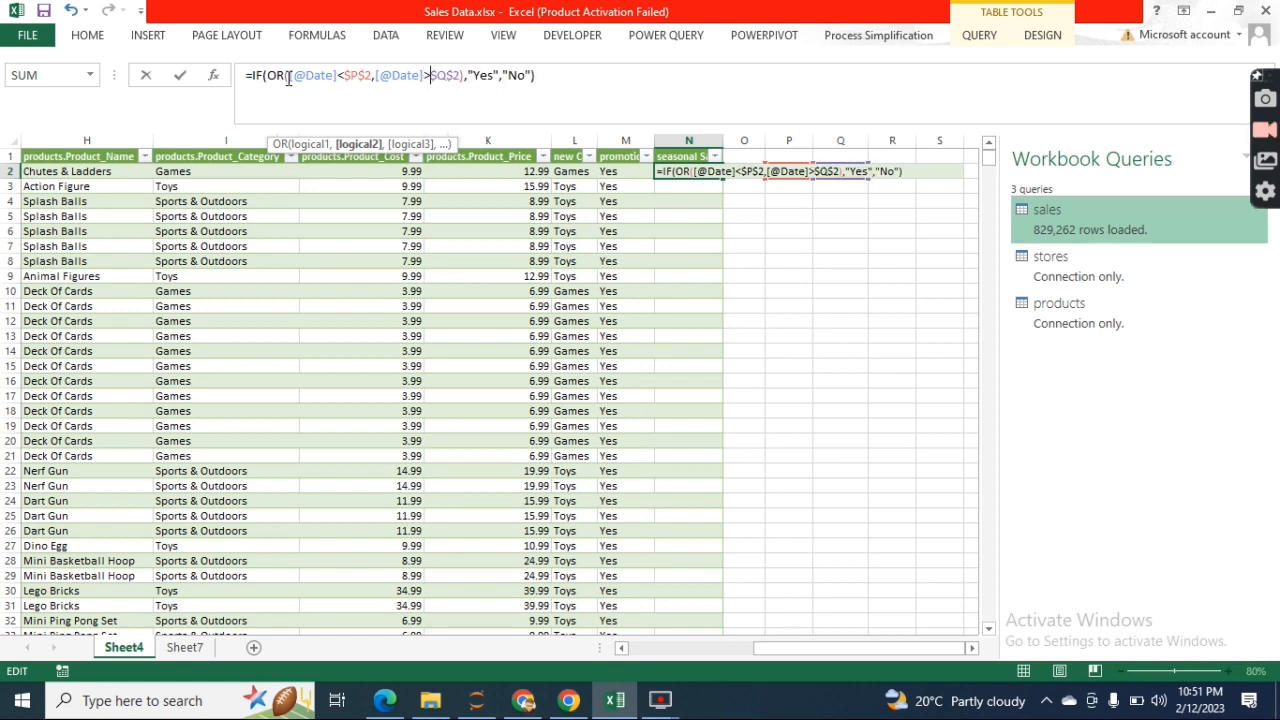
key(Right)
key(Right)
key(Right)
key(Right)
key(Right)
key(Right)
key(Left)
key(Left)
key(Left)
key(Return)
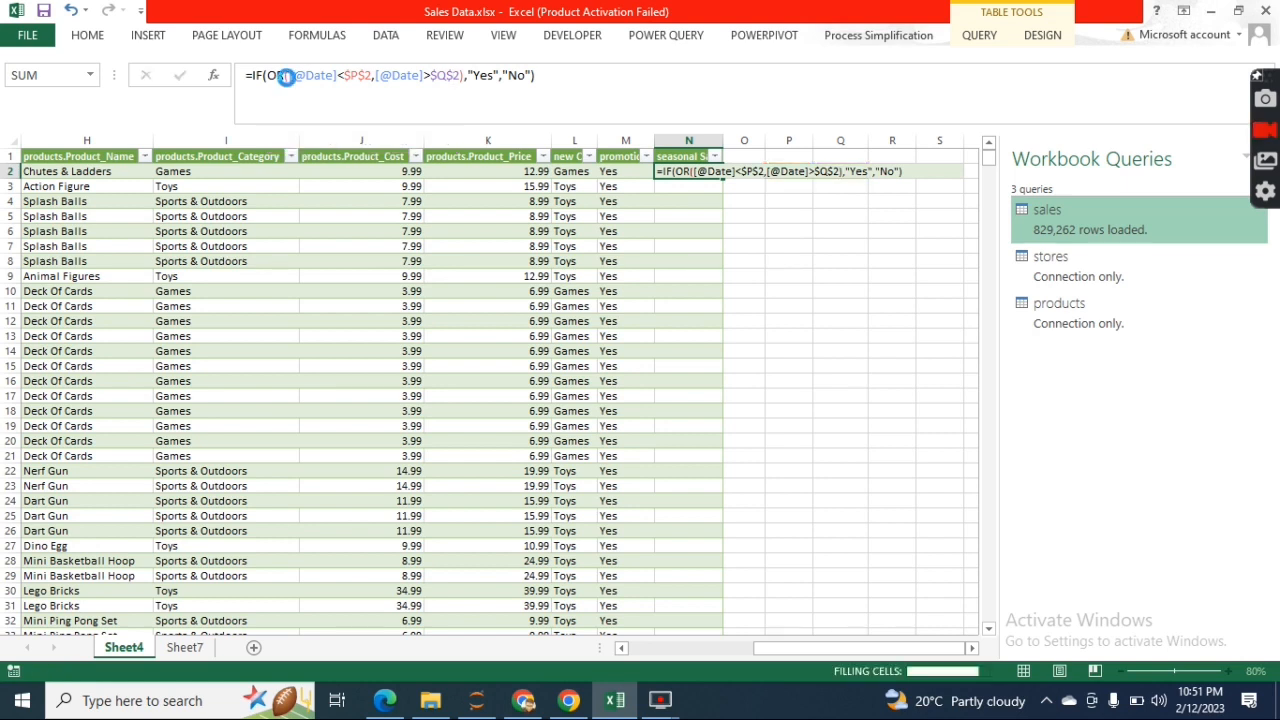
Step: Change the start date in P2 to 1/10/2017
key(Up)
key(Right)
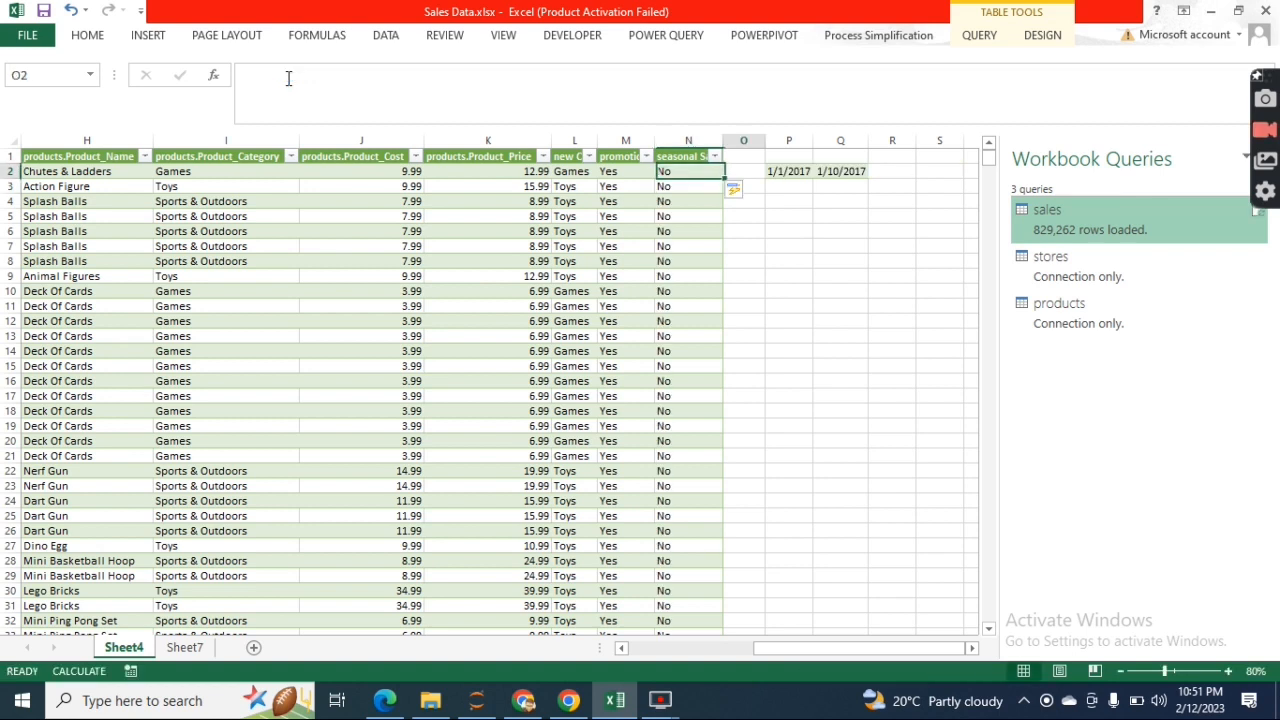
key(Right)
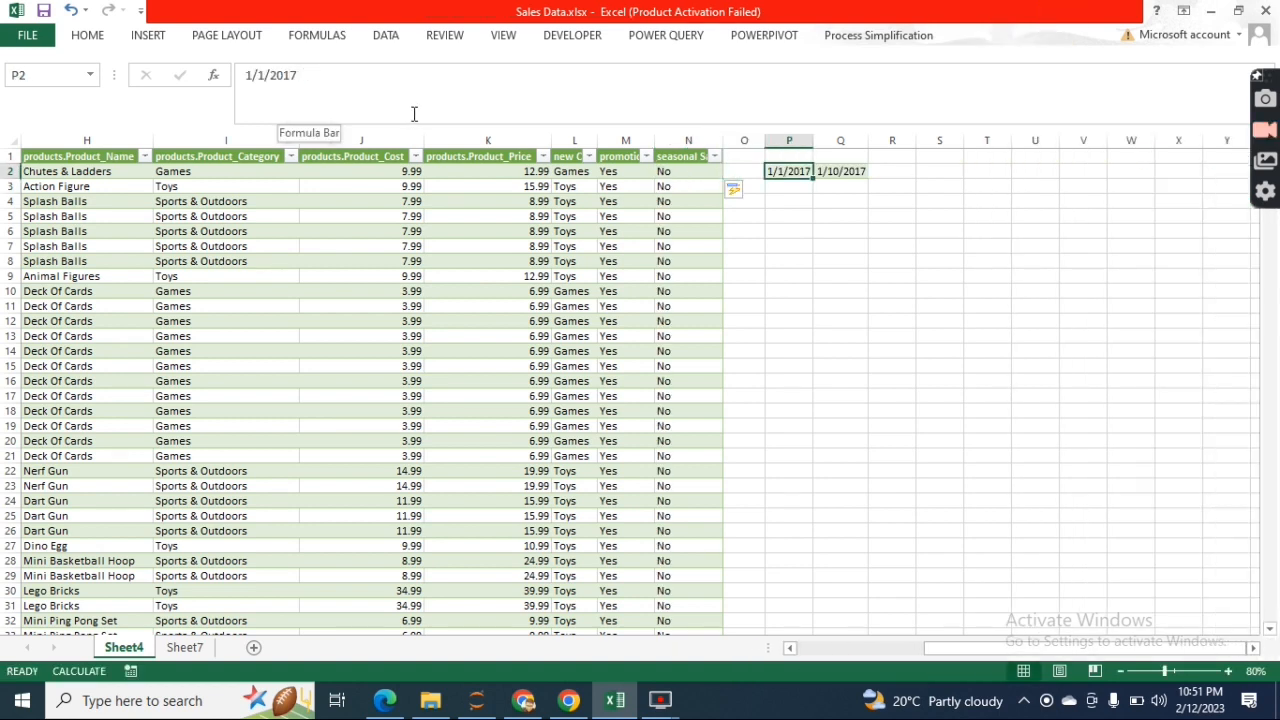
click(396, 75)
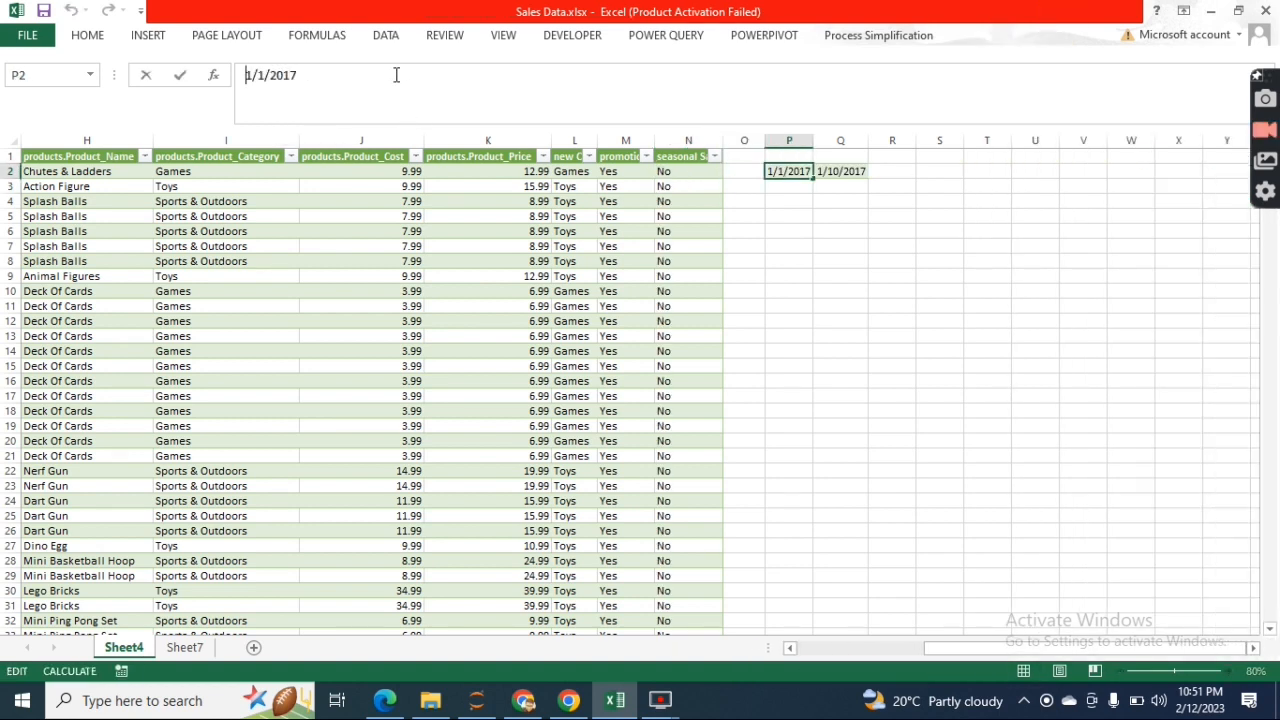
text(0)
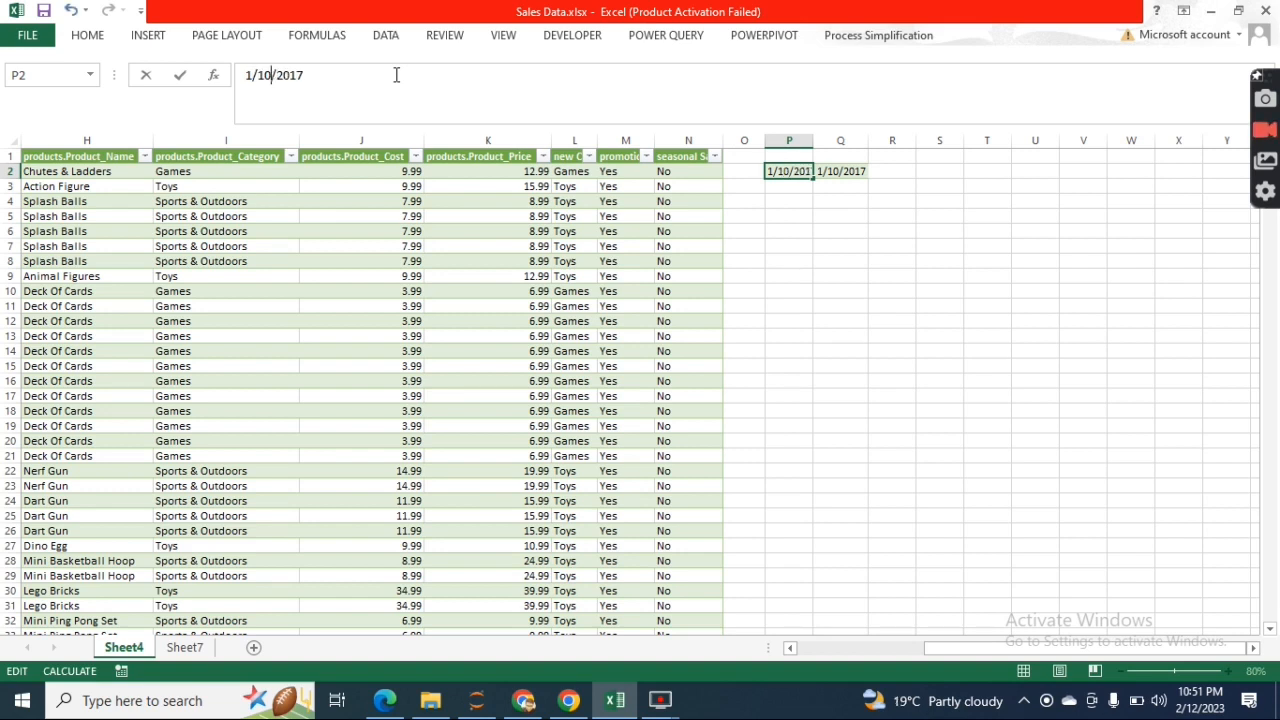
key(Return)
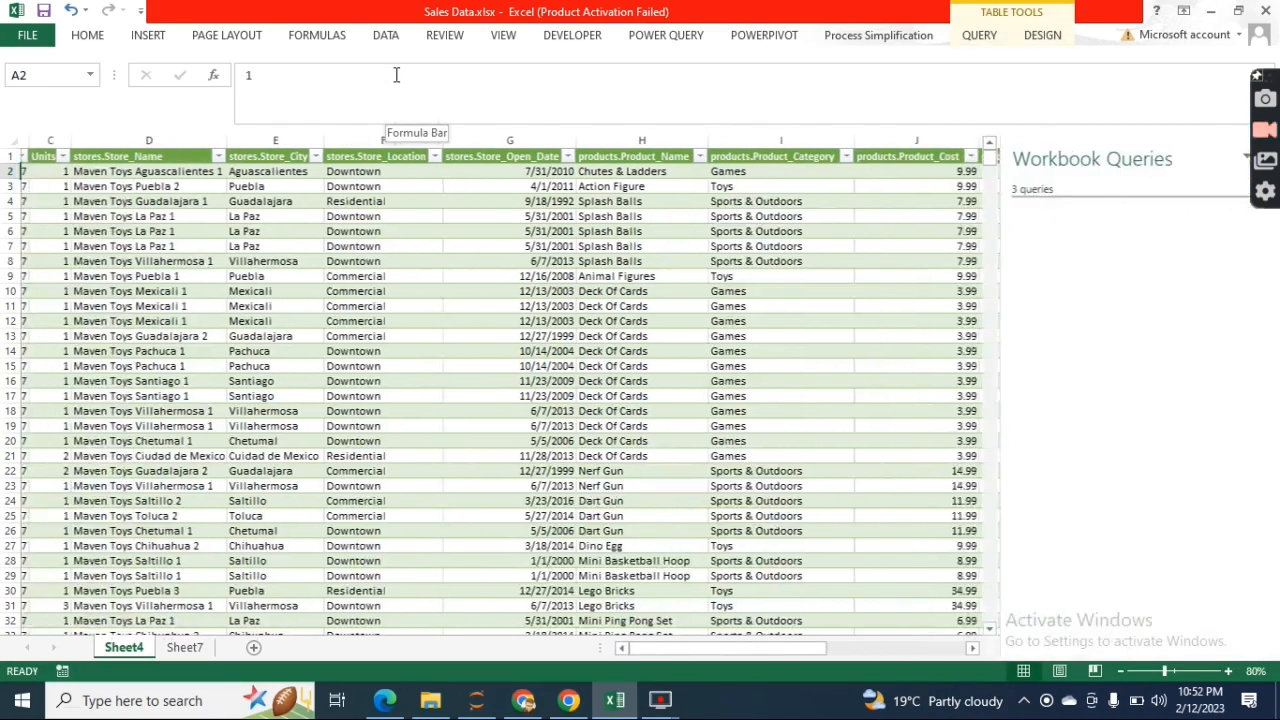
Step: Check the last dates in the Date column at the end of the sales table and return to the first record
key(ctrl+Down)
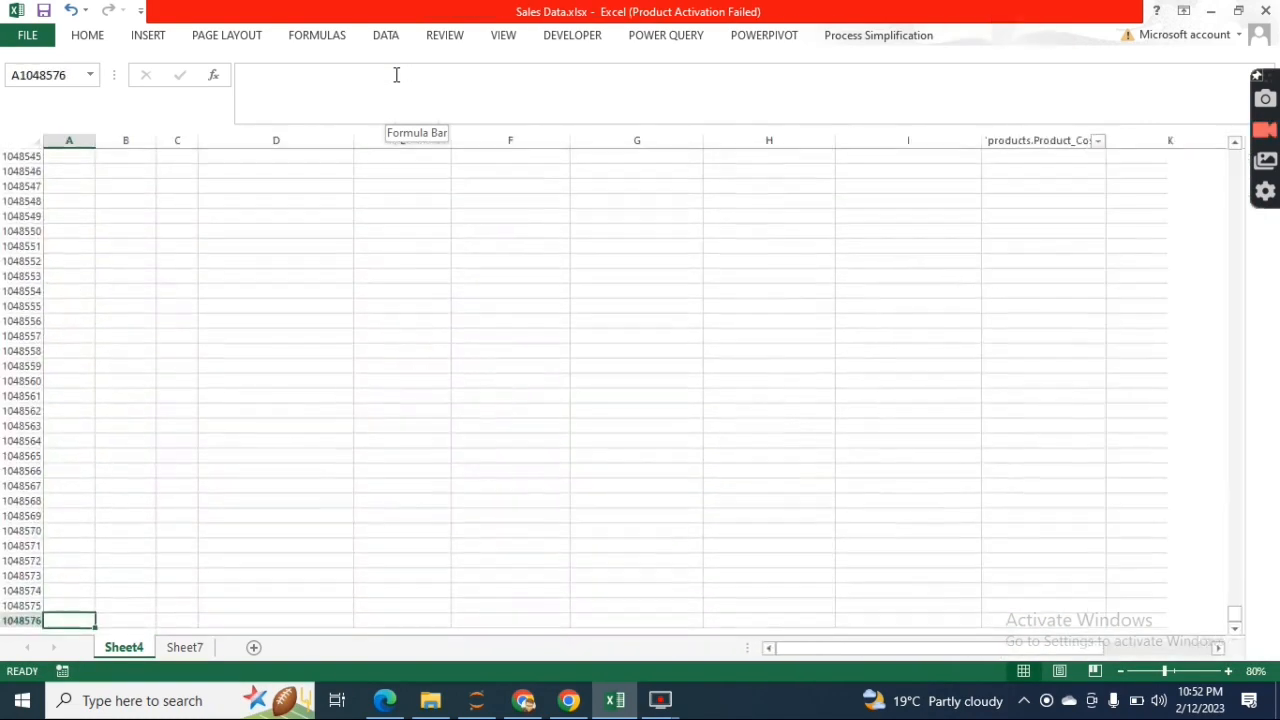
key(Right)
key(Up)
key(Up)
key(Up)
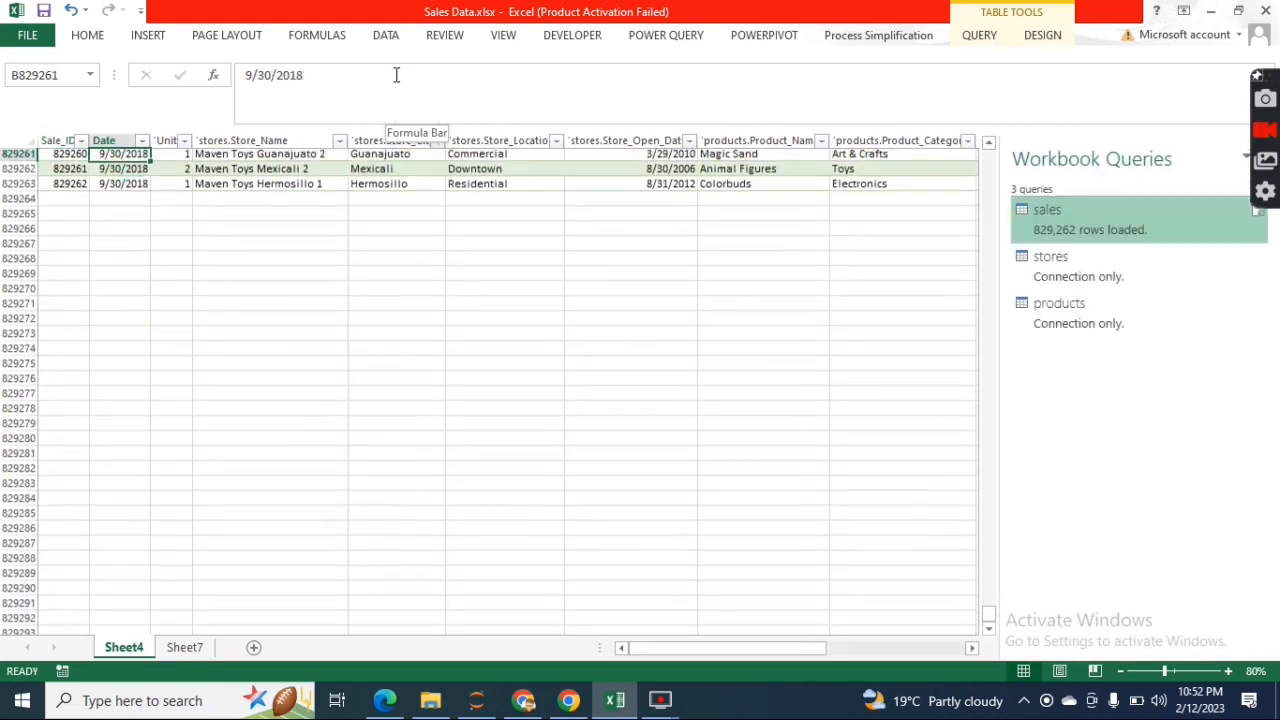
key(ctrl+Home)
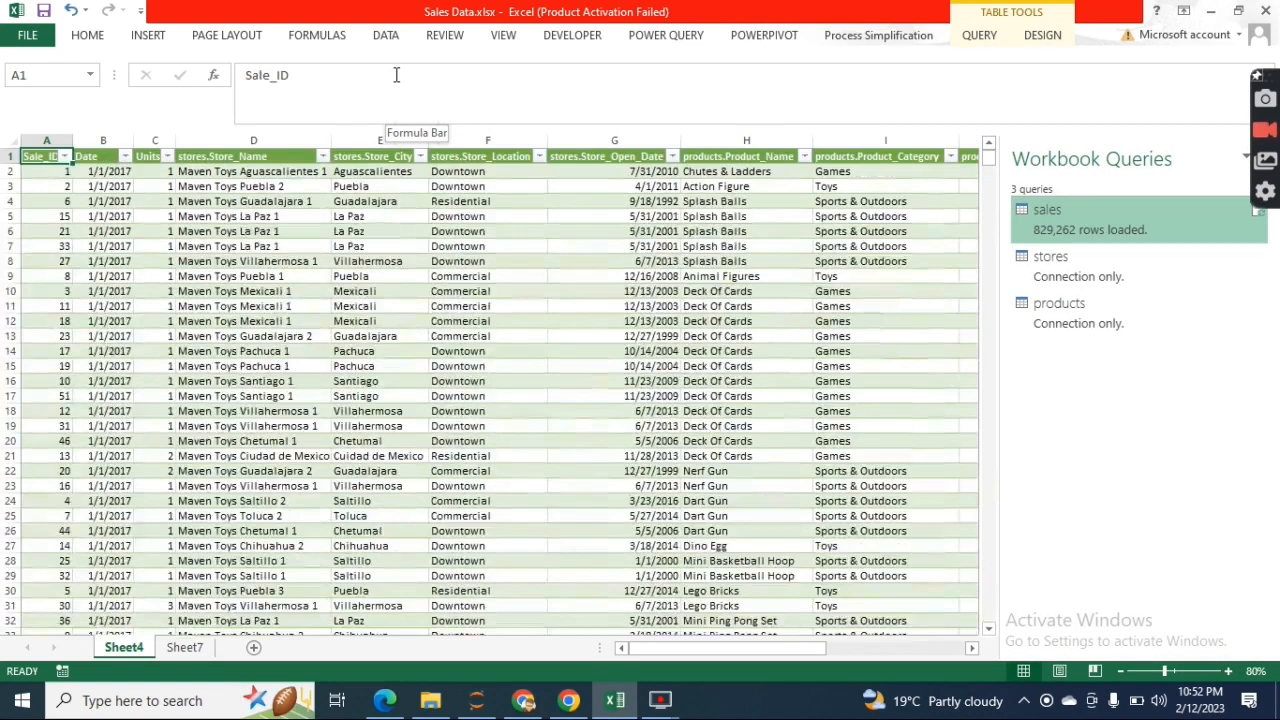
key(Down)
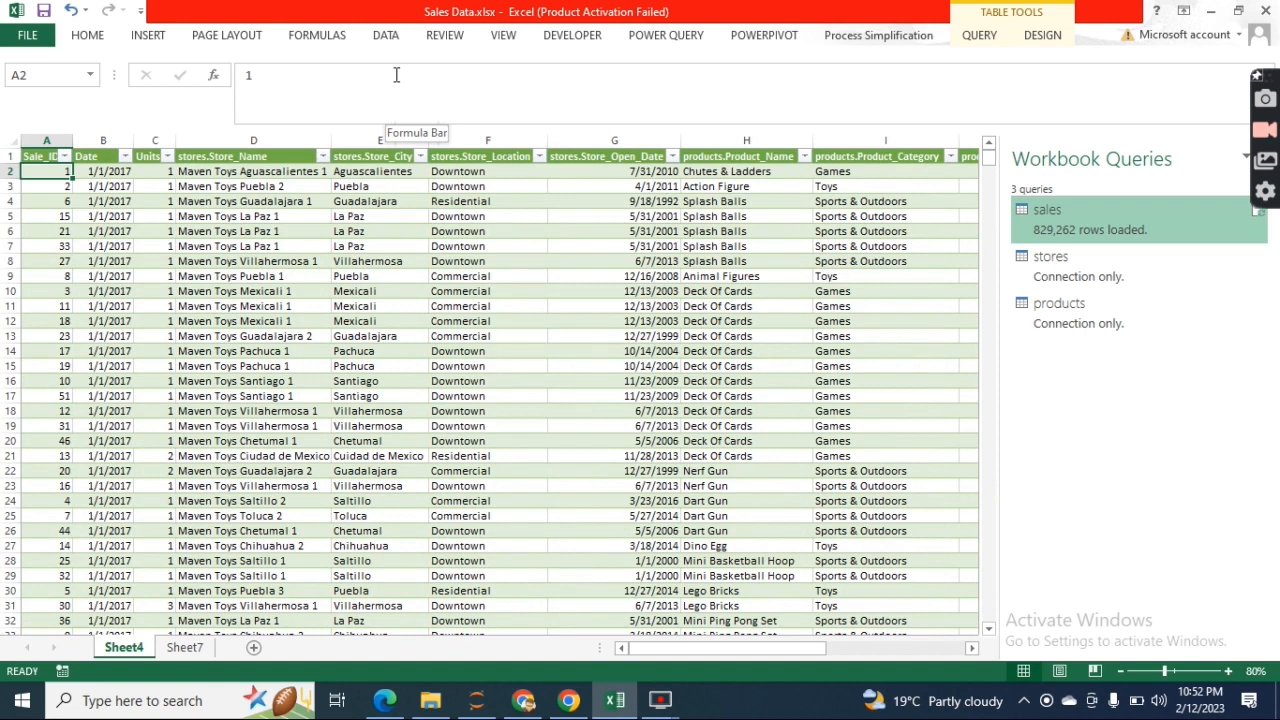
Step: Change the end date in Q2 to 9/10/2018
key(ctrl+Right)
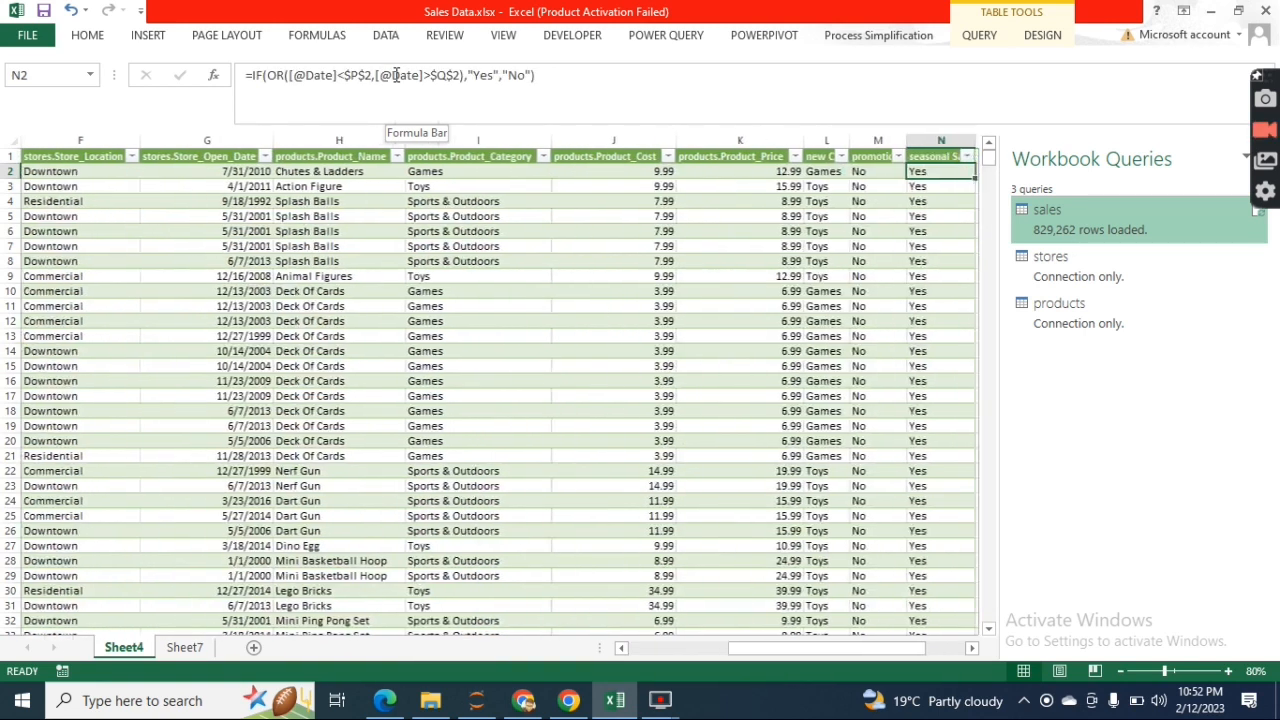
key(ctrl+Right)
key(ctrl+Right)
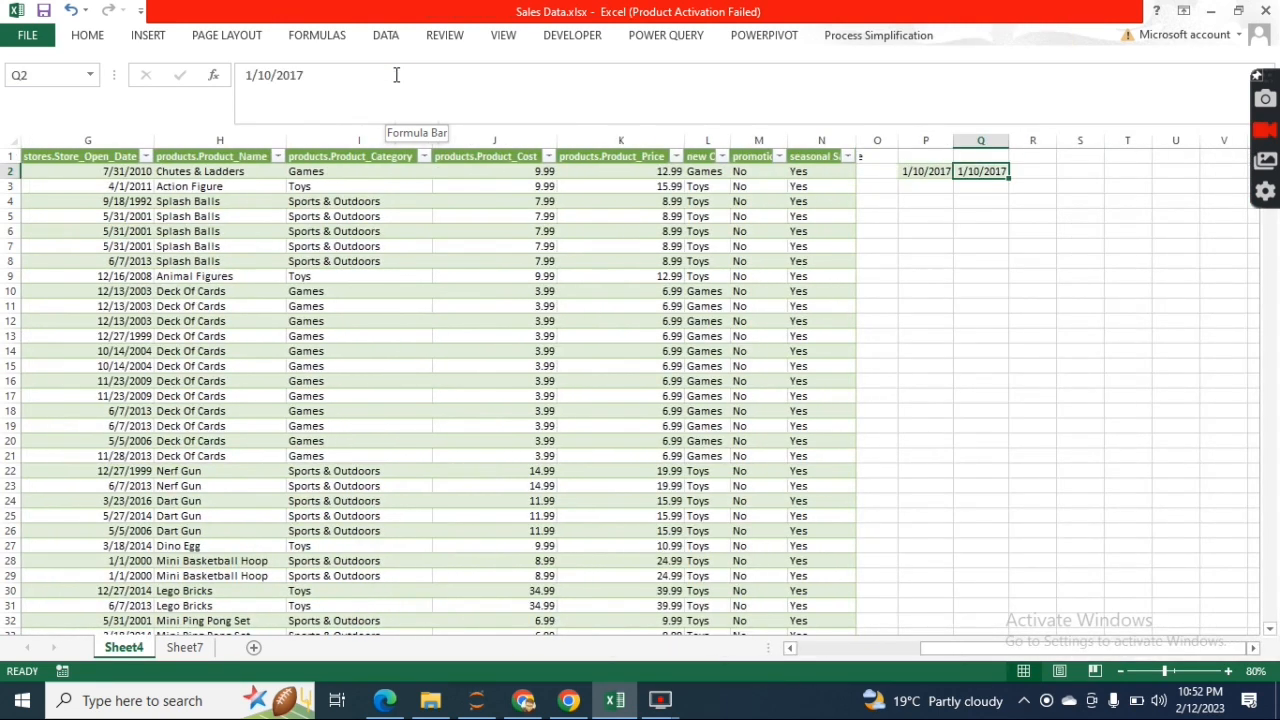
key(F2)
key(BackSpace)
text(8)
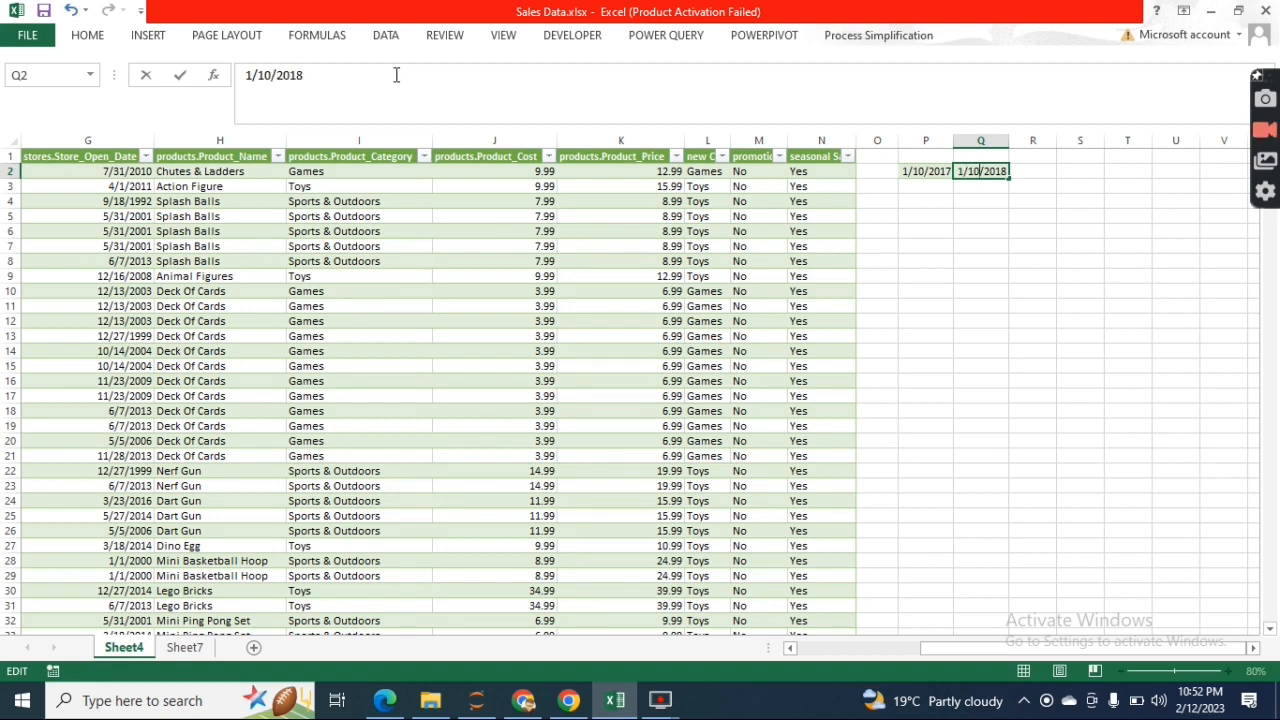
key(BackSpace)
text(09)
key(Return)
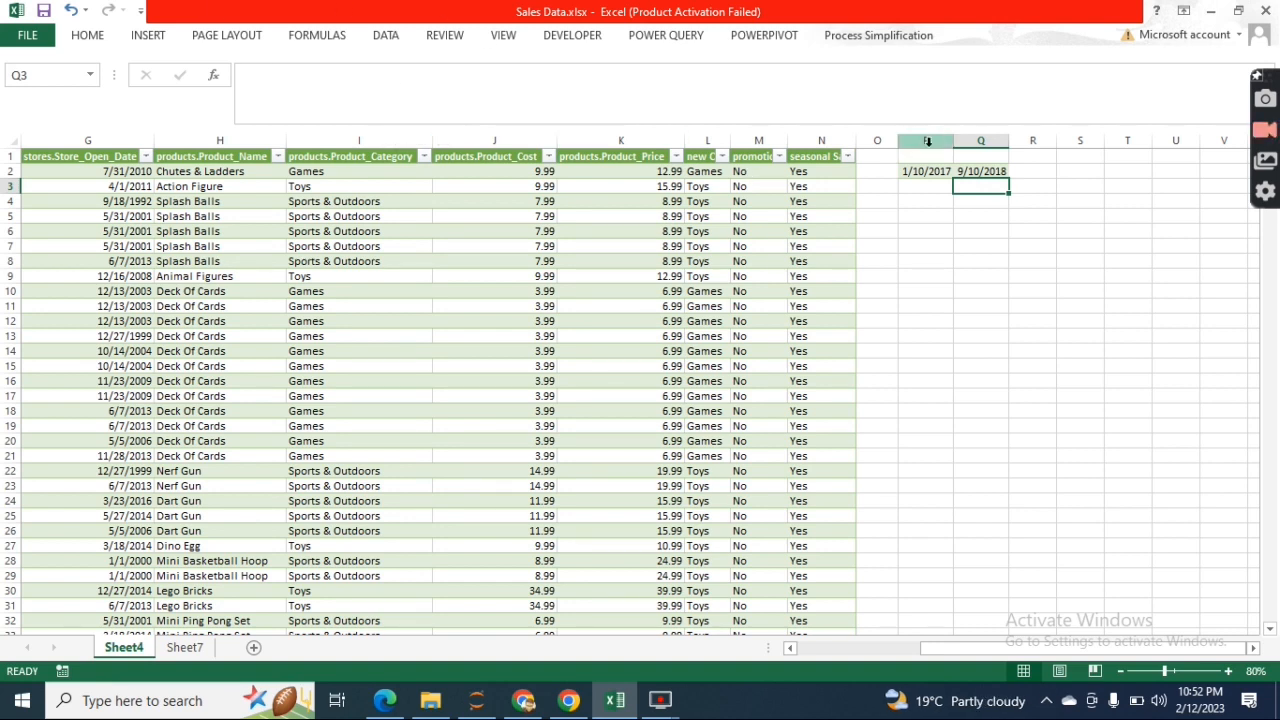
Step: Filter the seasonal sale column to show only the Yes records
click(847, 157)
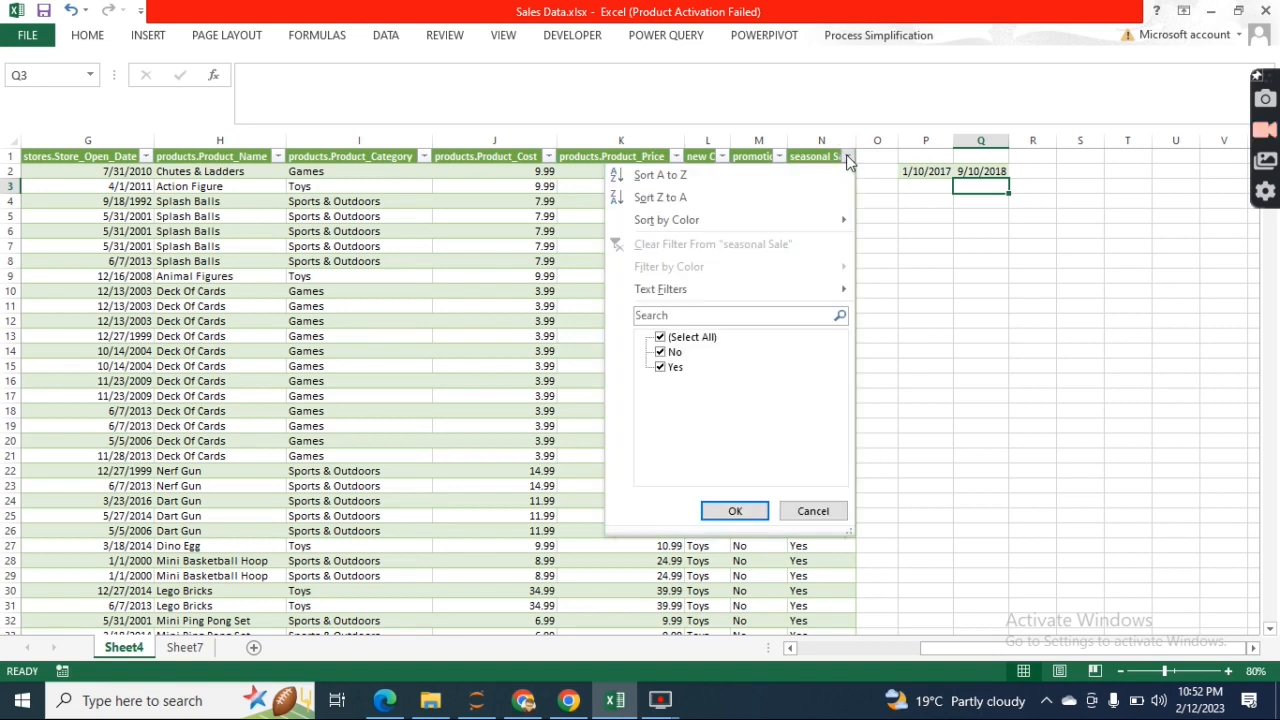
click(705, 343)
click(668, 368)
key(Return)
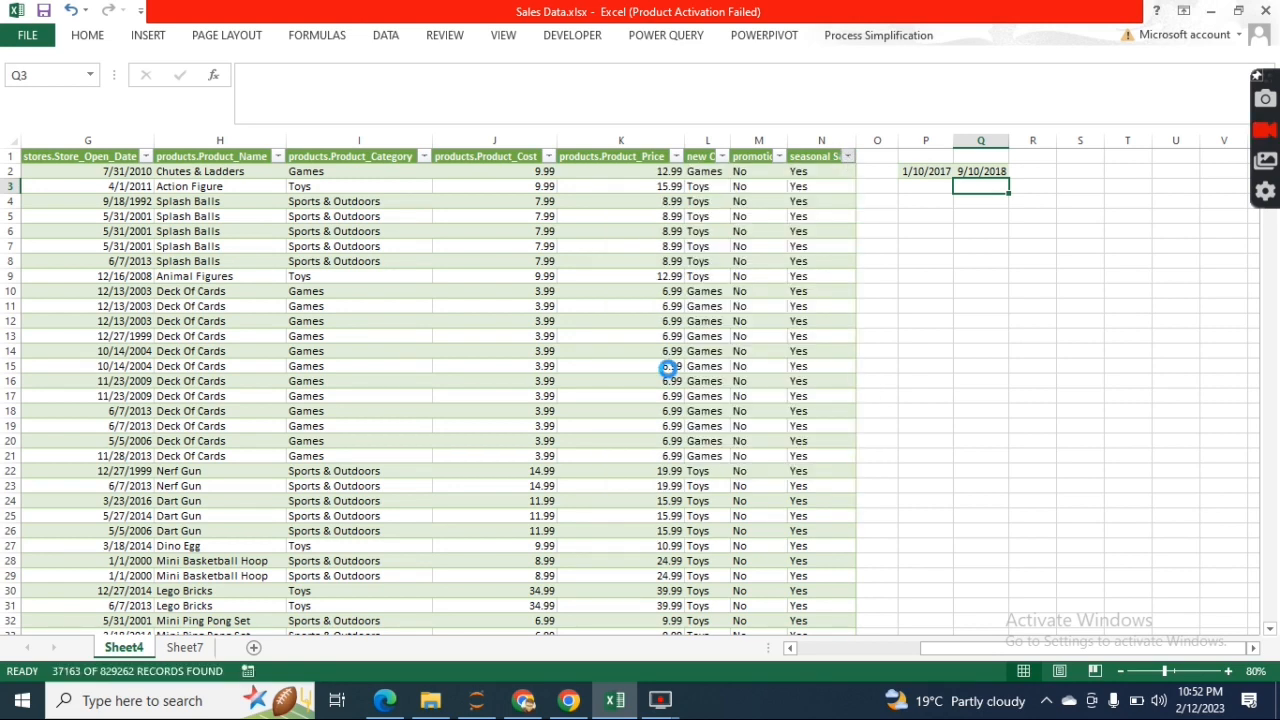
Step: Examine the January 2017 and September 2018 days listed in the Date column's filter, leaving its selection unchanged
key(ctrl+Left)
key(ctrl+Left)
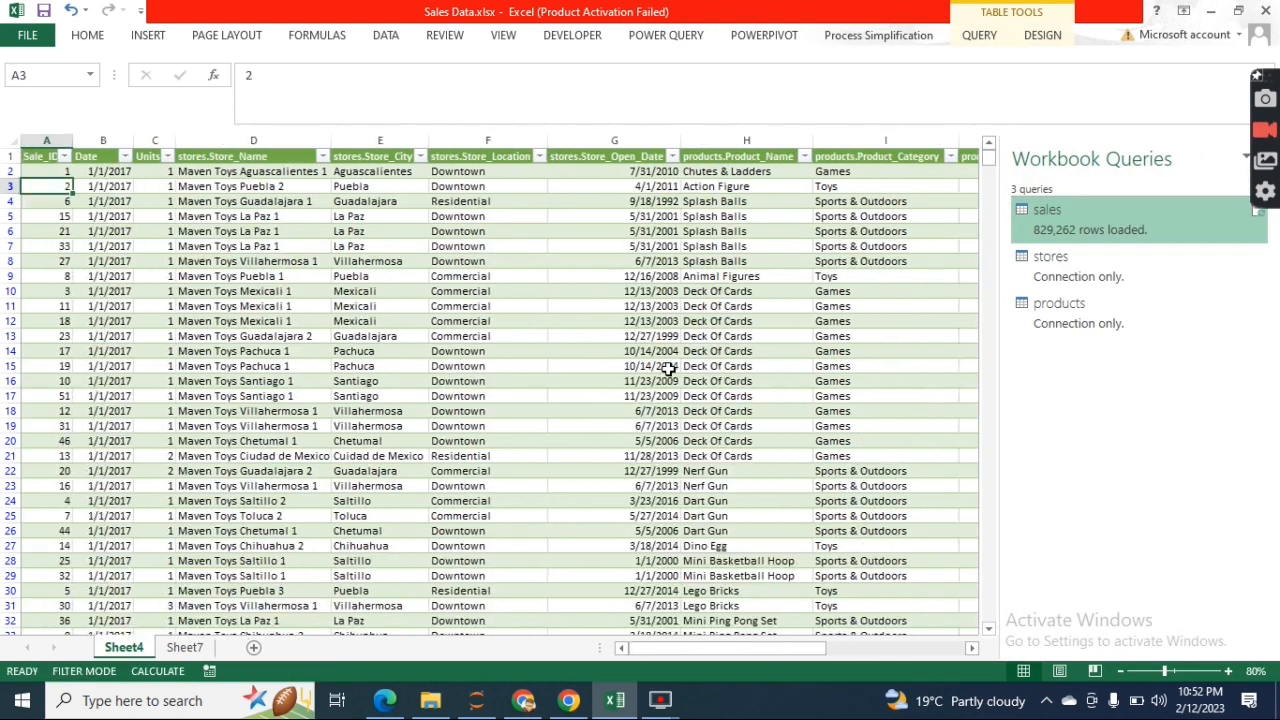
key(ctrl+Up)
key(Right)
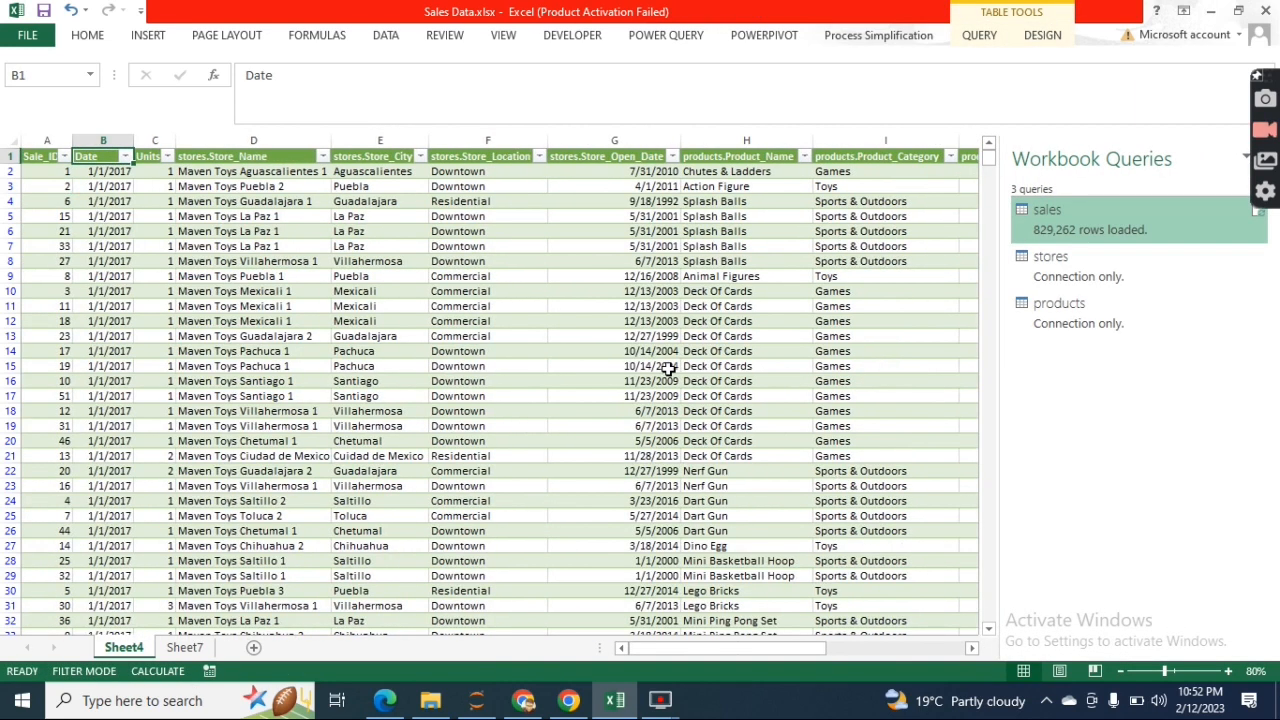
key(alt+Down)
key(Down)
key(Down)
key(Down)
key(Down)
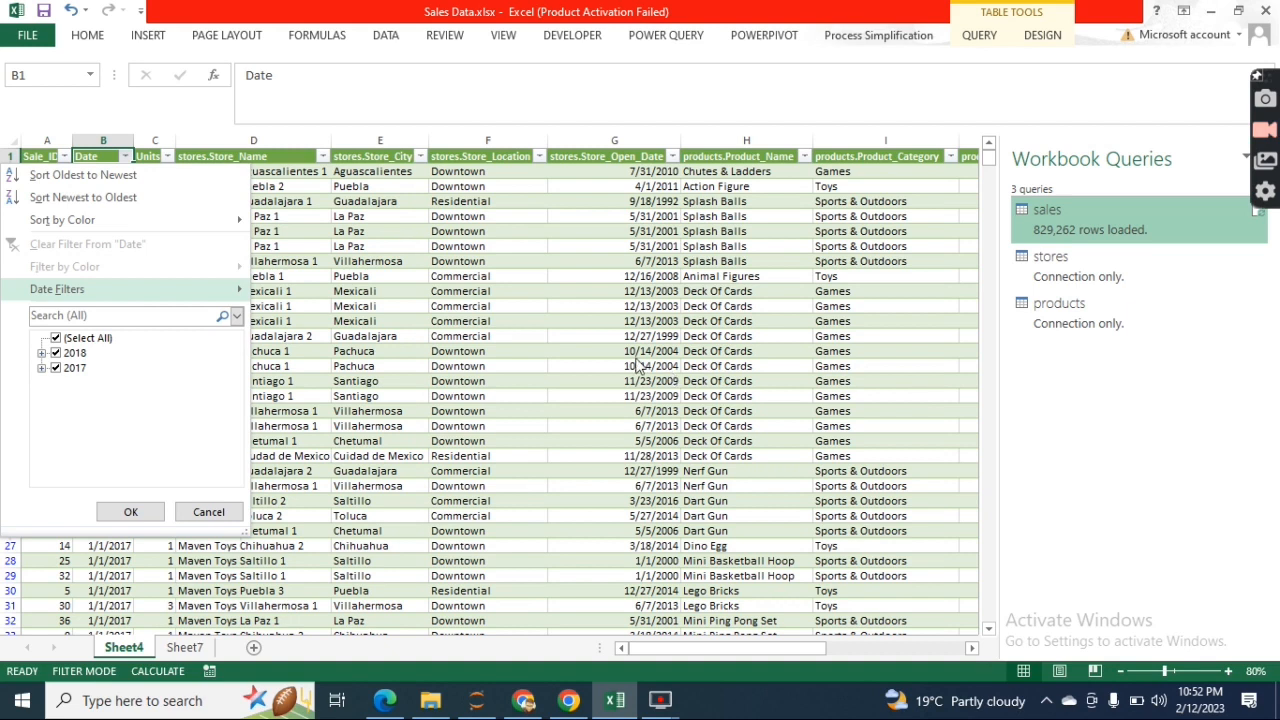
click(42, 368)
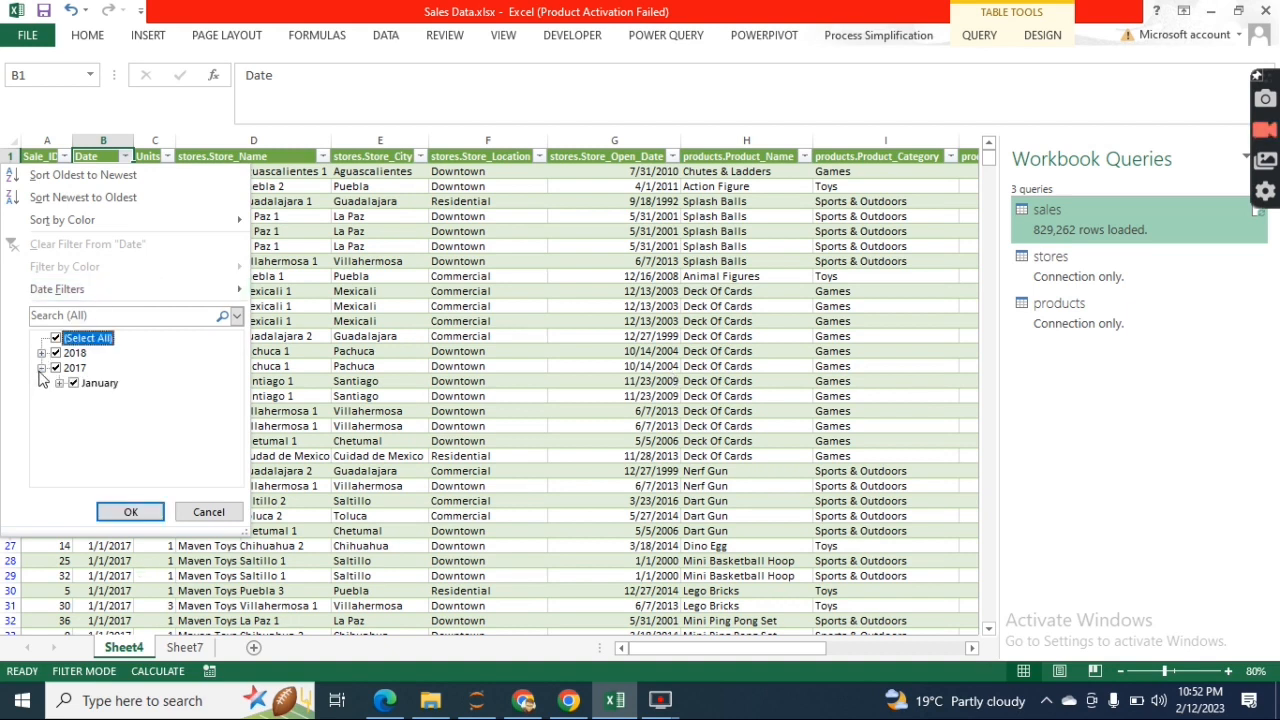
click(59, 383)
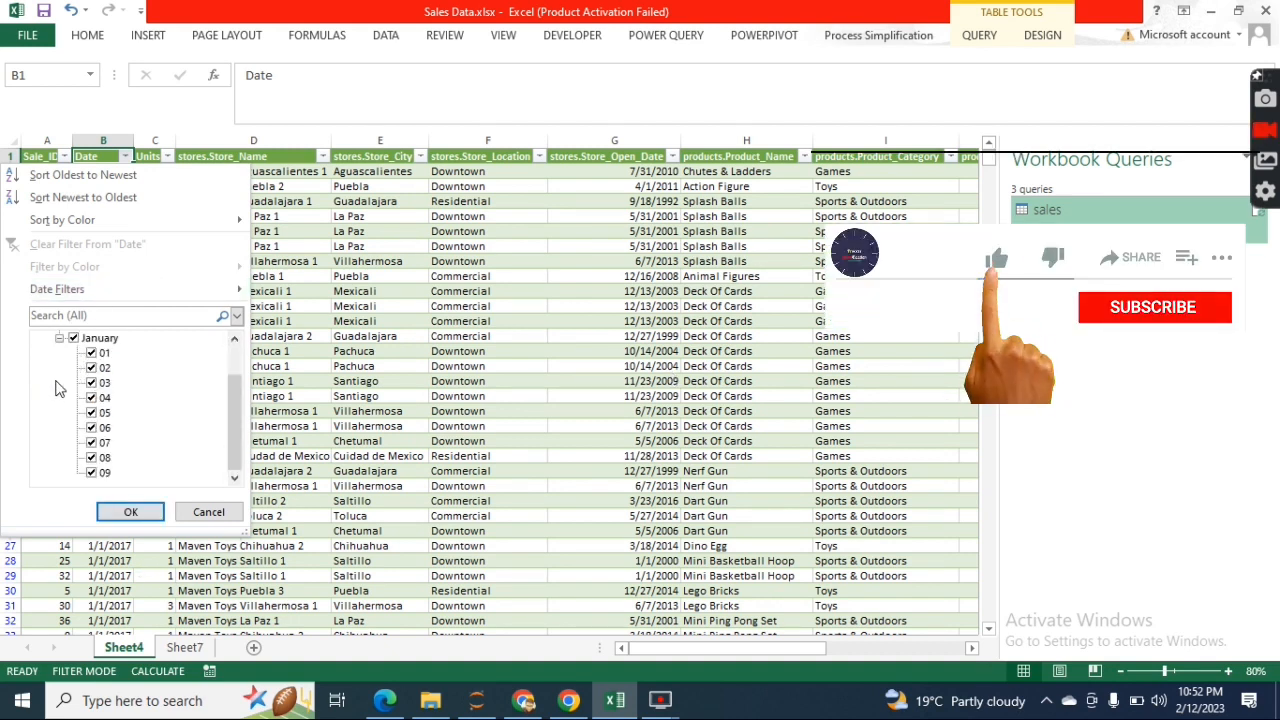
drag(237, 431, 240, 358)
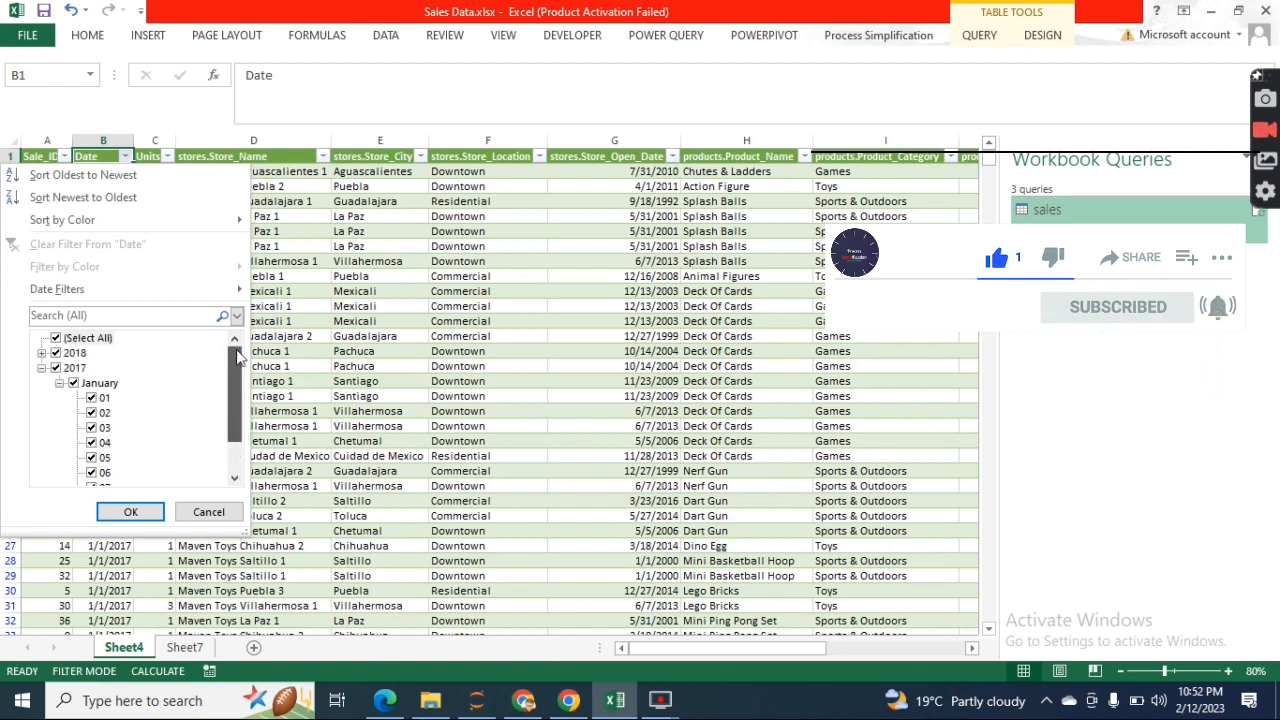
click(43, 353)
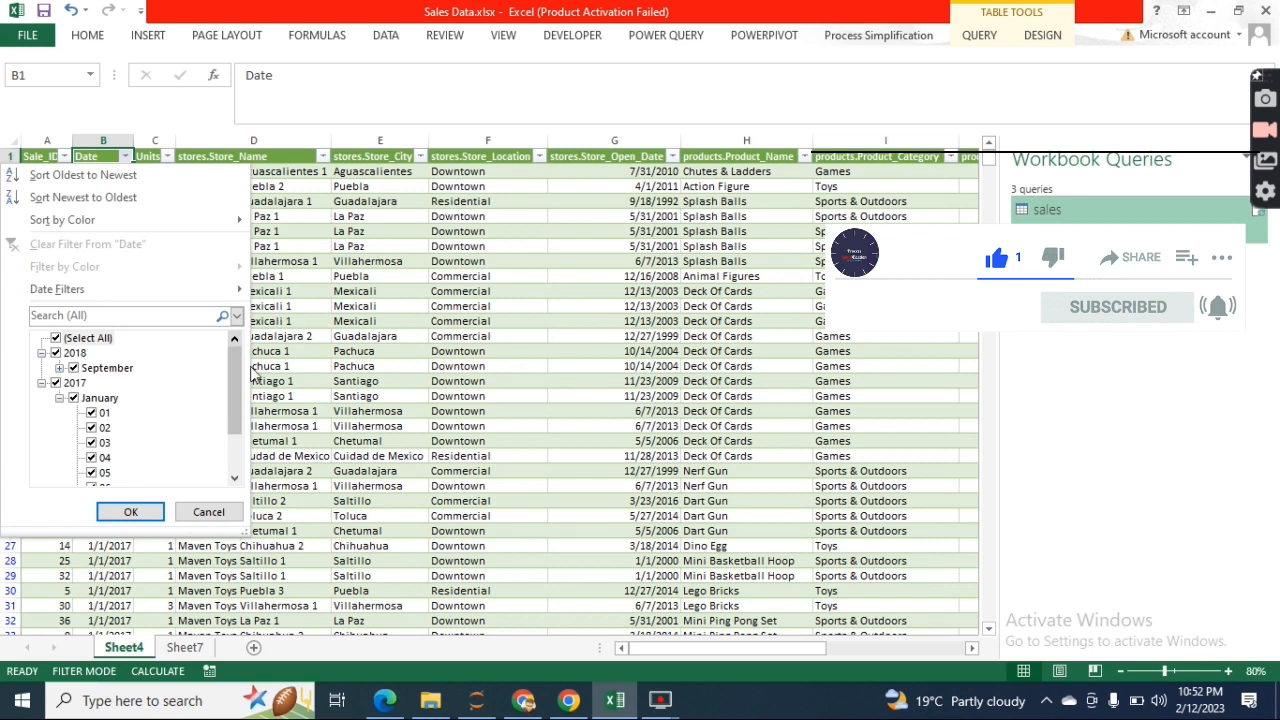
click(59, 368)
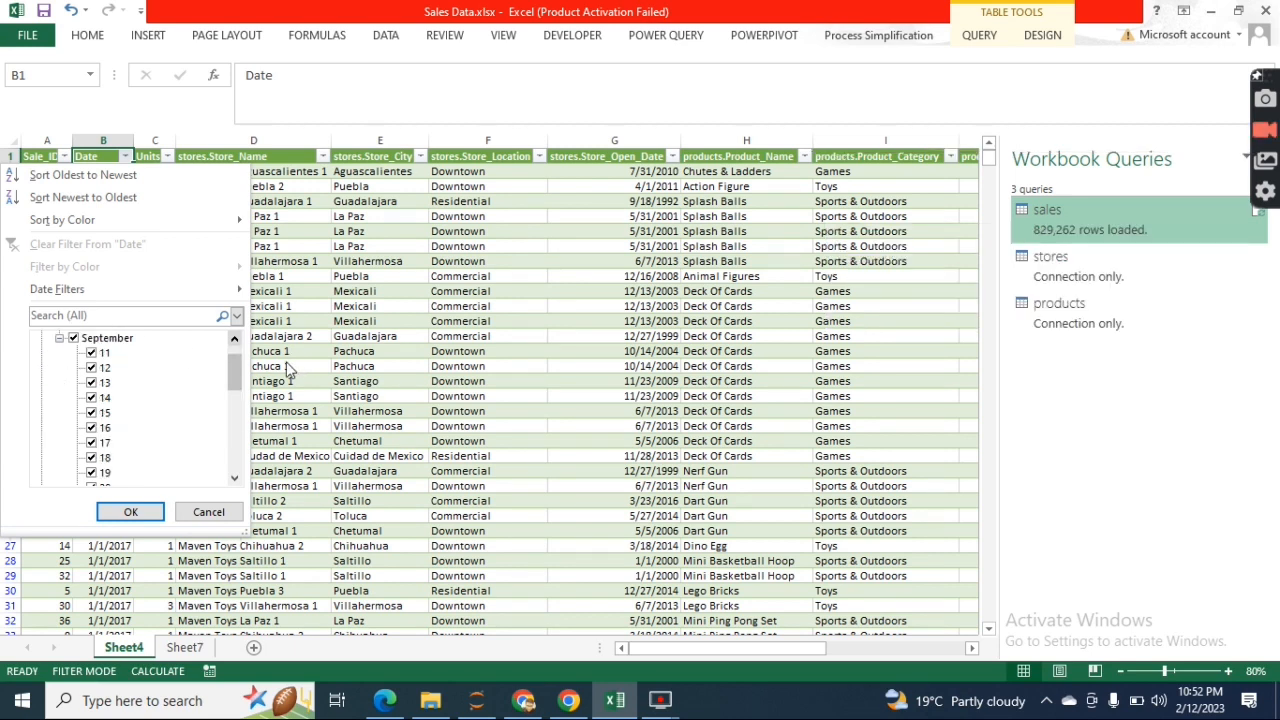
drag(233, 385, 233, 445)
click(586, 258)
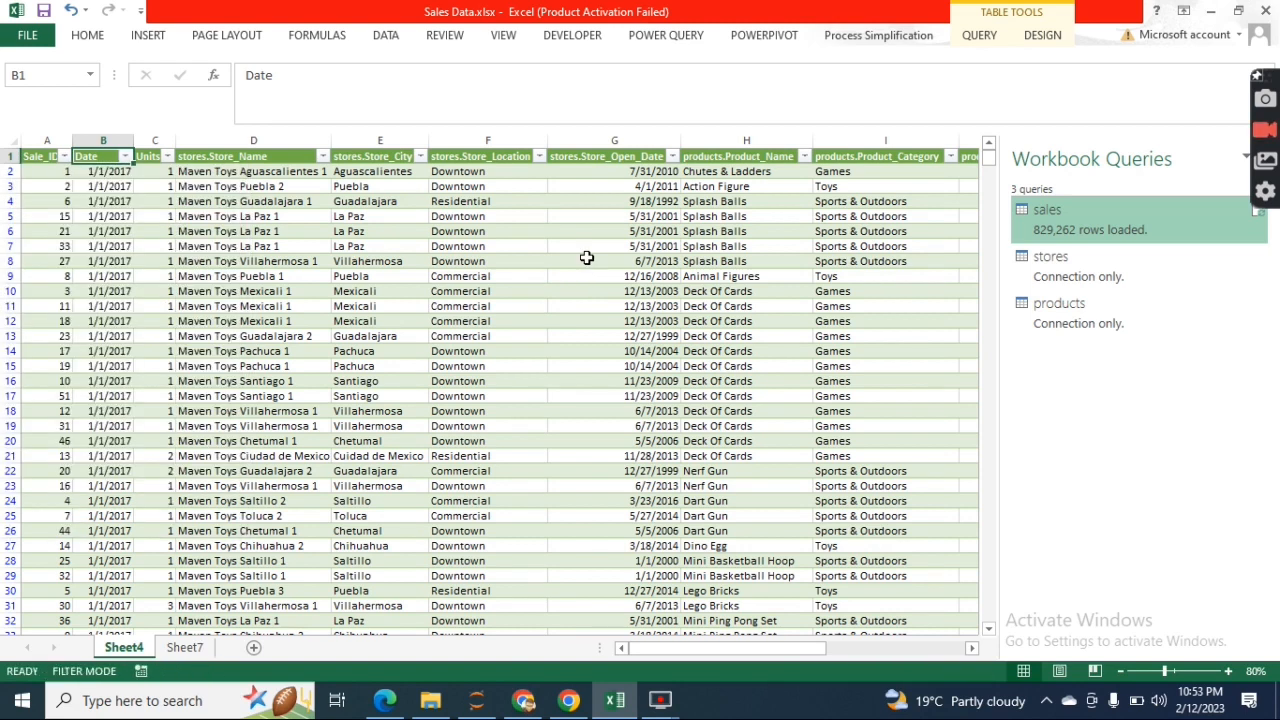
Step: Clear the filter from the sales table
click(586, 258)
key(alt)
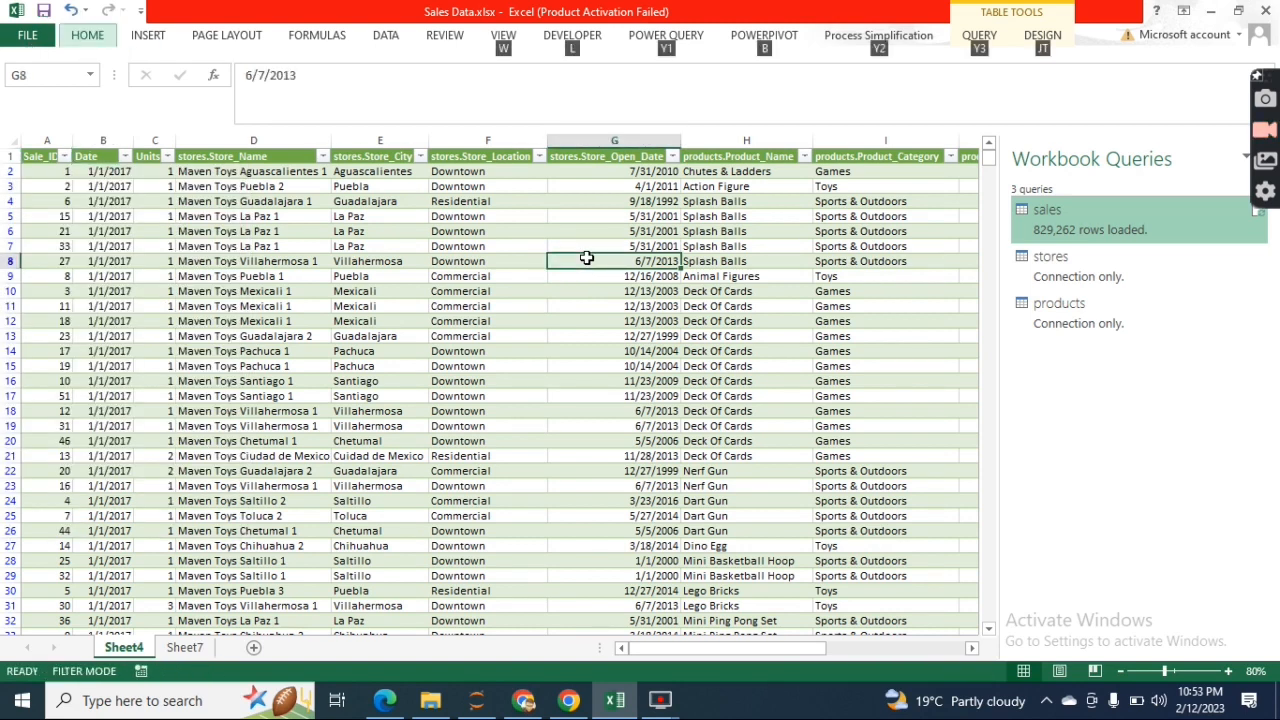
key(h)
key(s)
key(c)
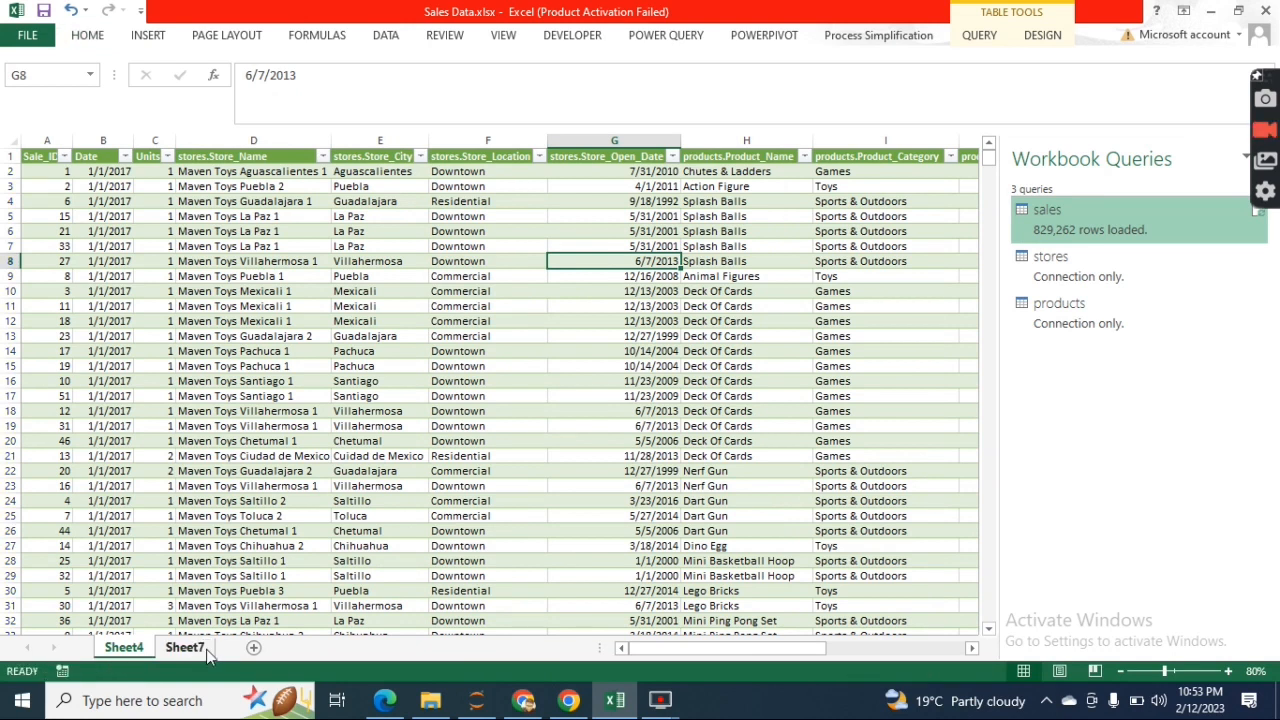
Step: Review the IF MAX, IF MIN, IF Large and IF SMALL task descriptions in rows 5 to 8 of Sheet7
click(205, 649)
click(122, 234)
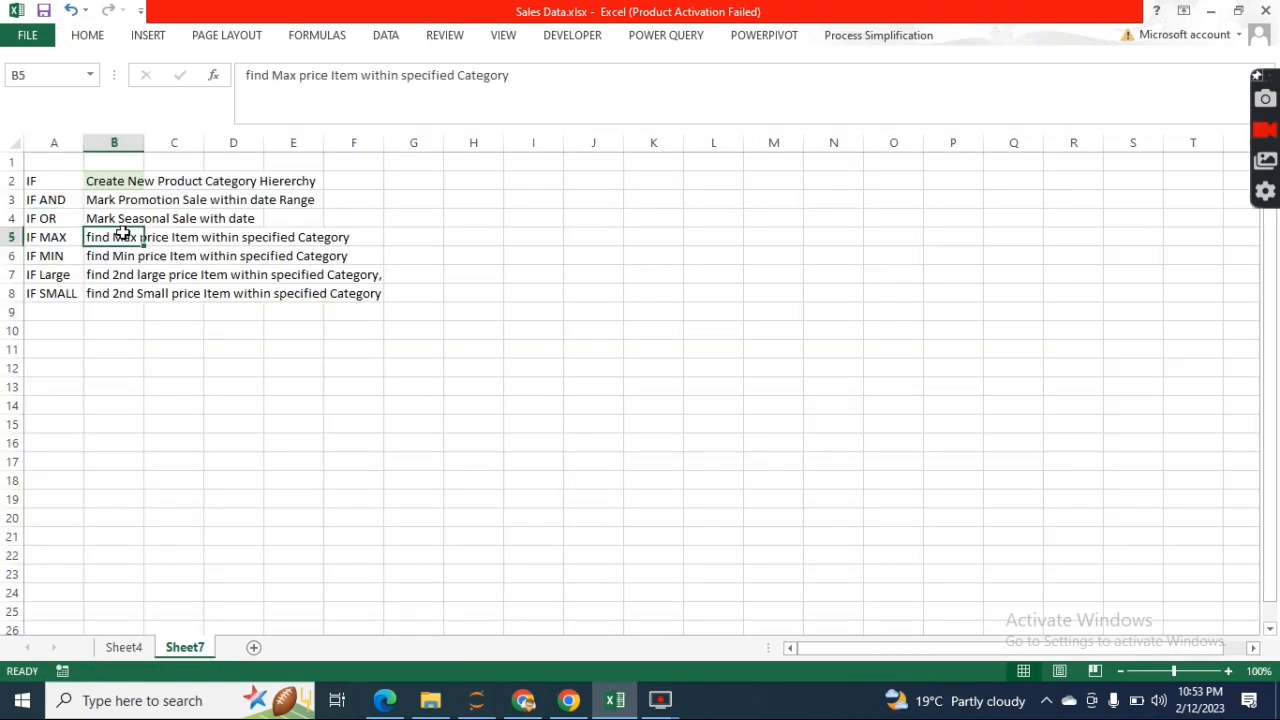
key(Left)
key(Down)
key(Down)
key(Down)
key(Up)
key(Up)
key(Up)
key(Down)
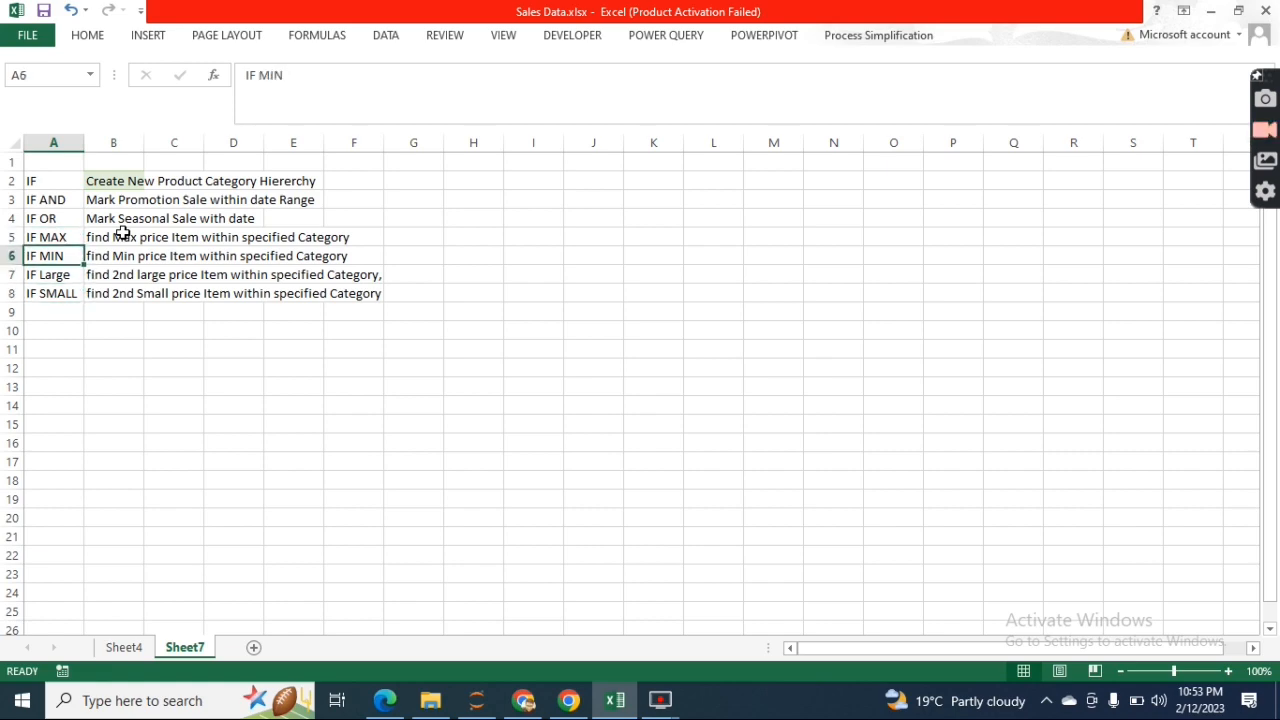
key(Up)
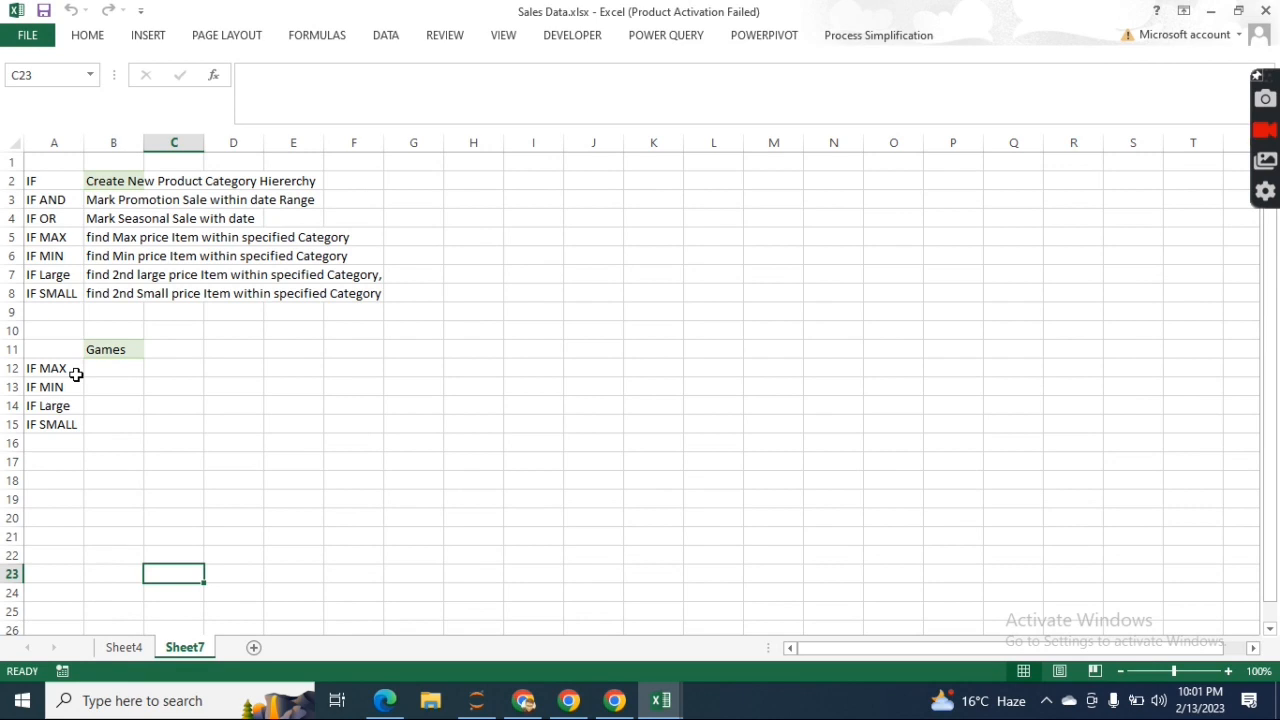
Step: Examine the IF MAX, IF MIN, IF Large and IF SMALL labels in A12:A15 and the Games category in B11
key(Left)
key(Left)
key(Up)
key(Up)
key(Up)
key(Up)
key(Up)
key(Up)
key(Up)
key(Up)
key(Up)
key(Up)
key(Up)
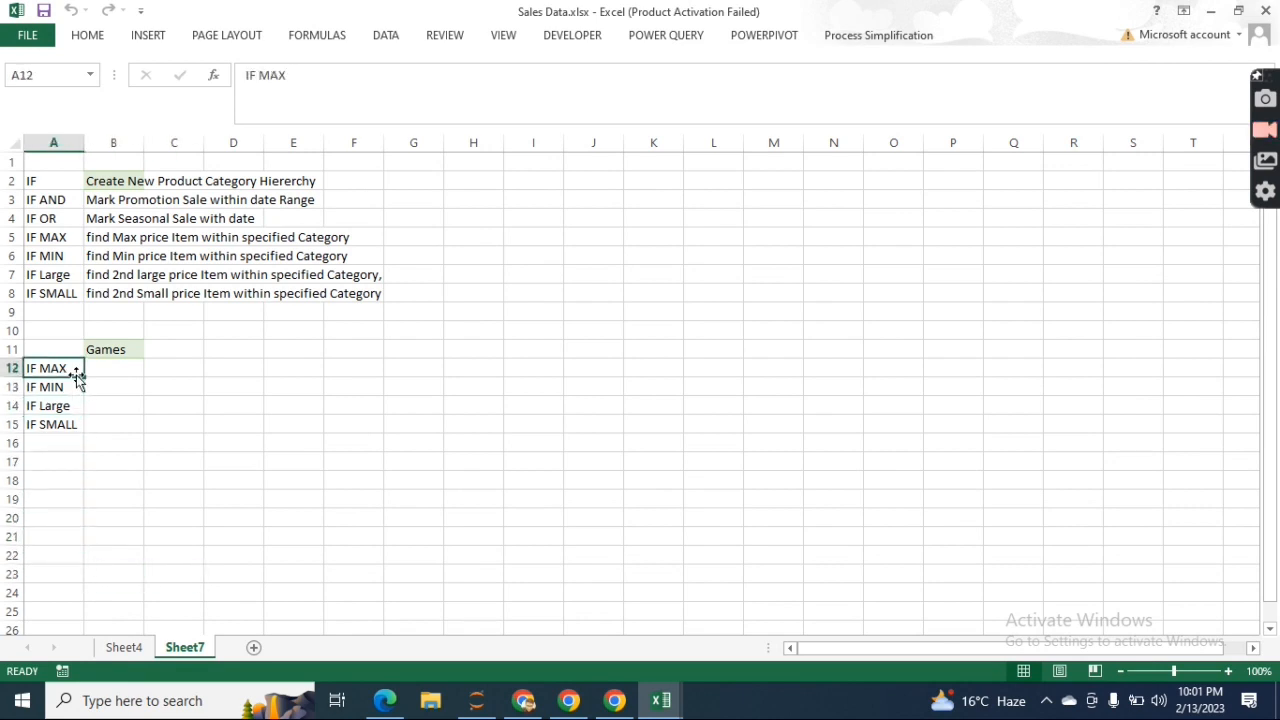
key(shift+Down)
key(shift+Down)
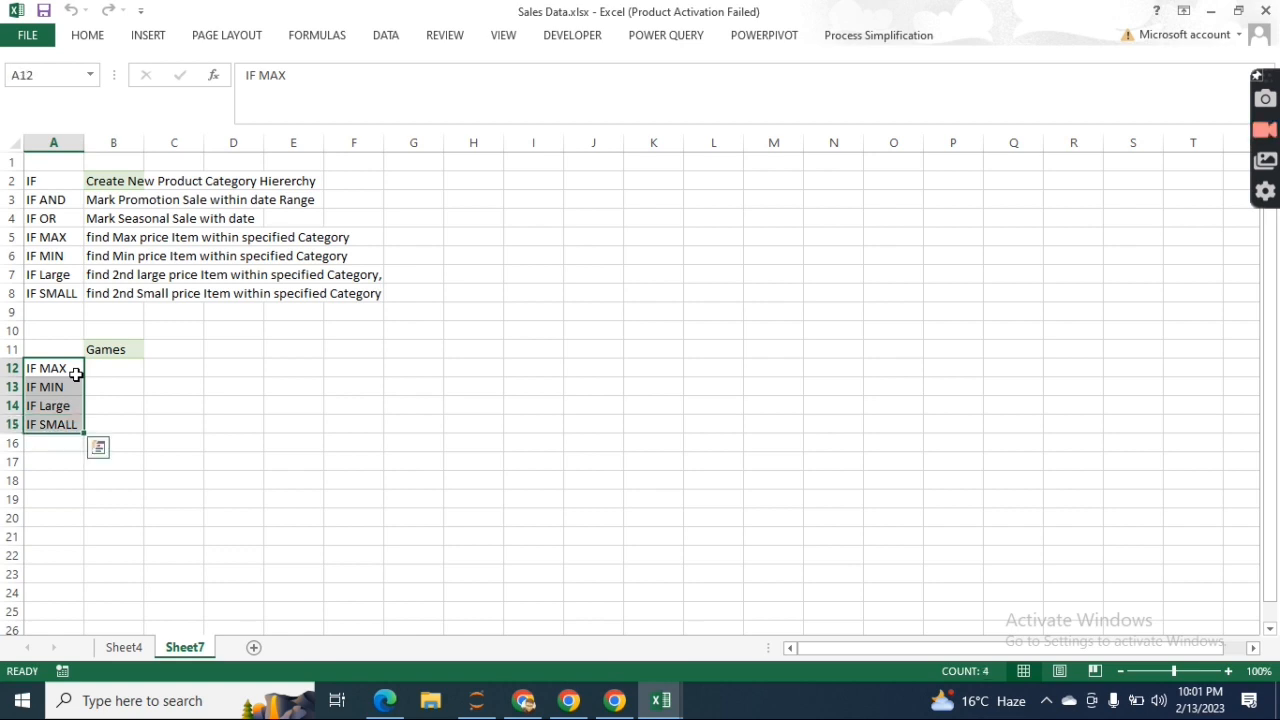
click(128, 370)
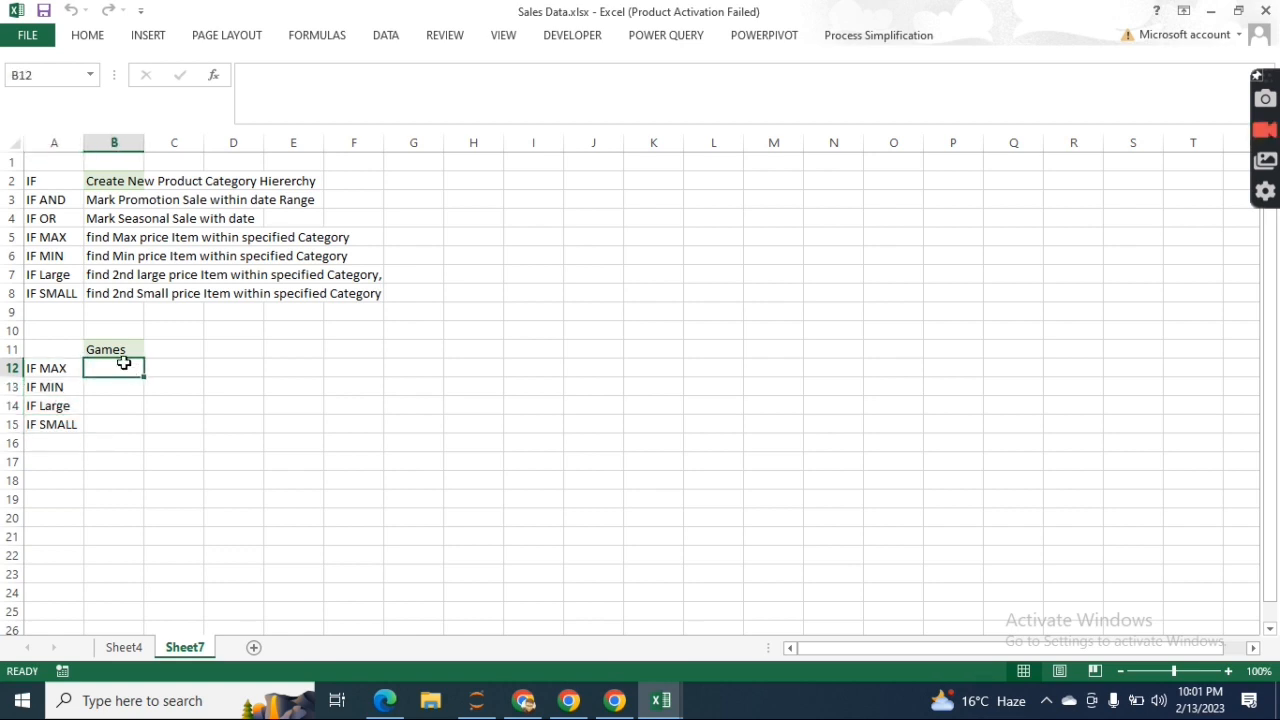
click(124, 351)
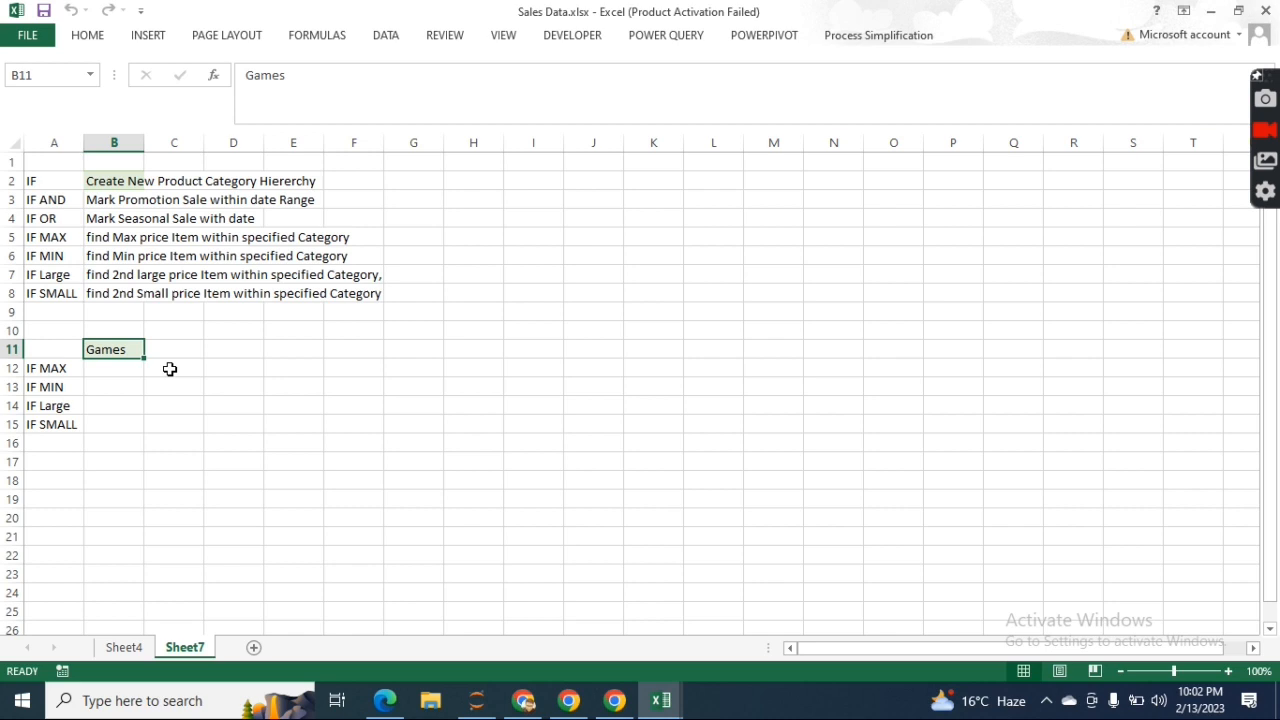
Step: Go to the beginning of the sales table on Sheet4 and select the products.Product_Category column
click(126, 648)
click(284, 307)
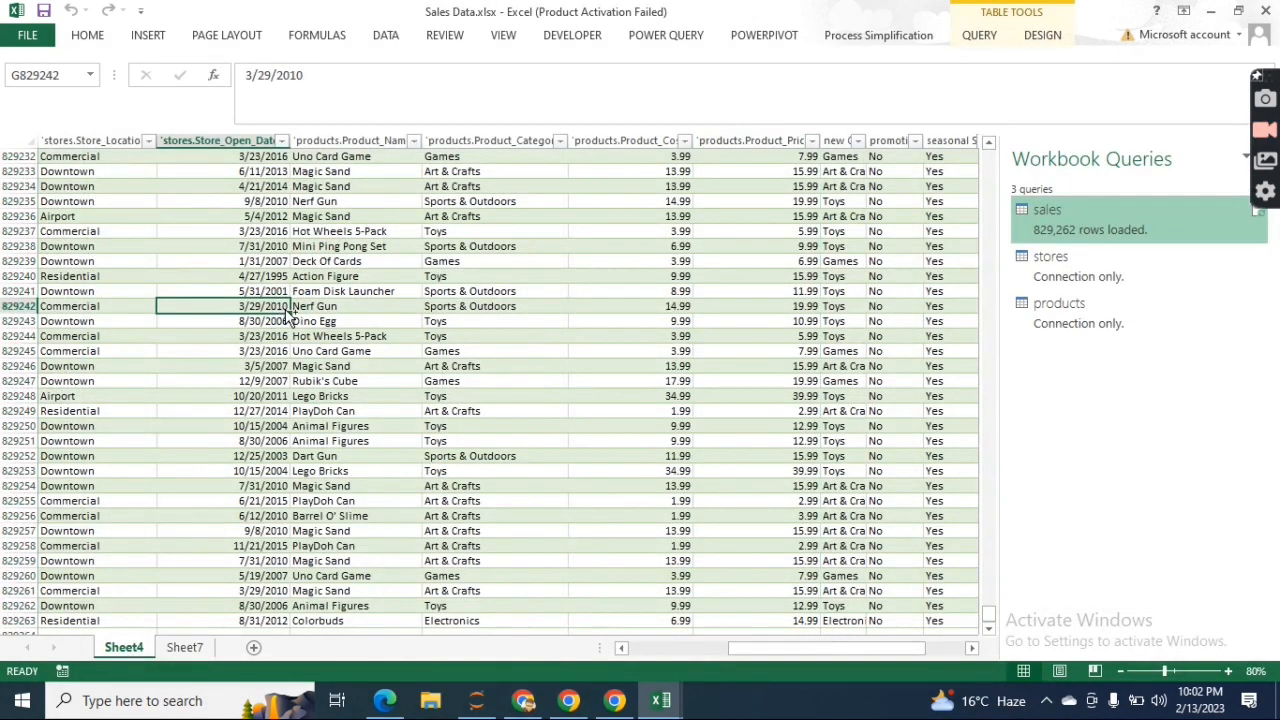
key(ctrl+Up)
click(511, 141)
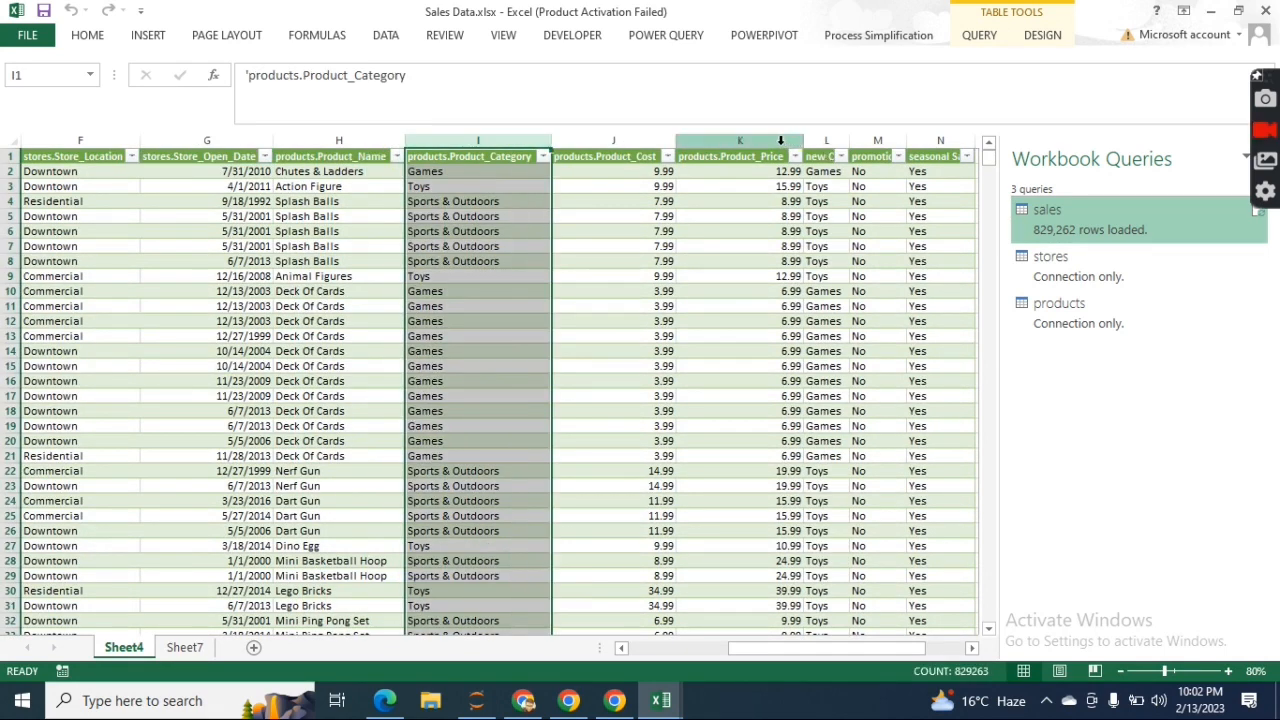
Step: Copy the products.Product_Category and products.Product_Price columns from Sheet4 into a new sheet, starting at A1
ctrl+click(780, 141)
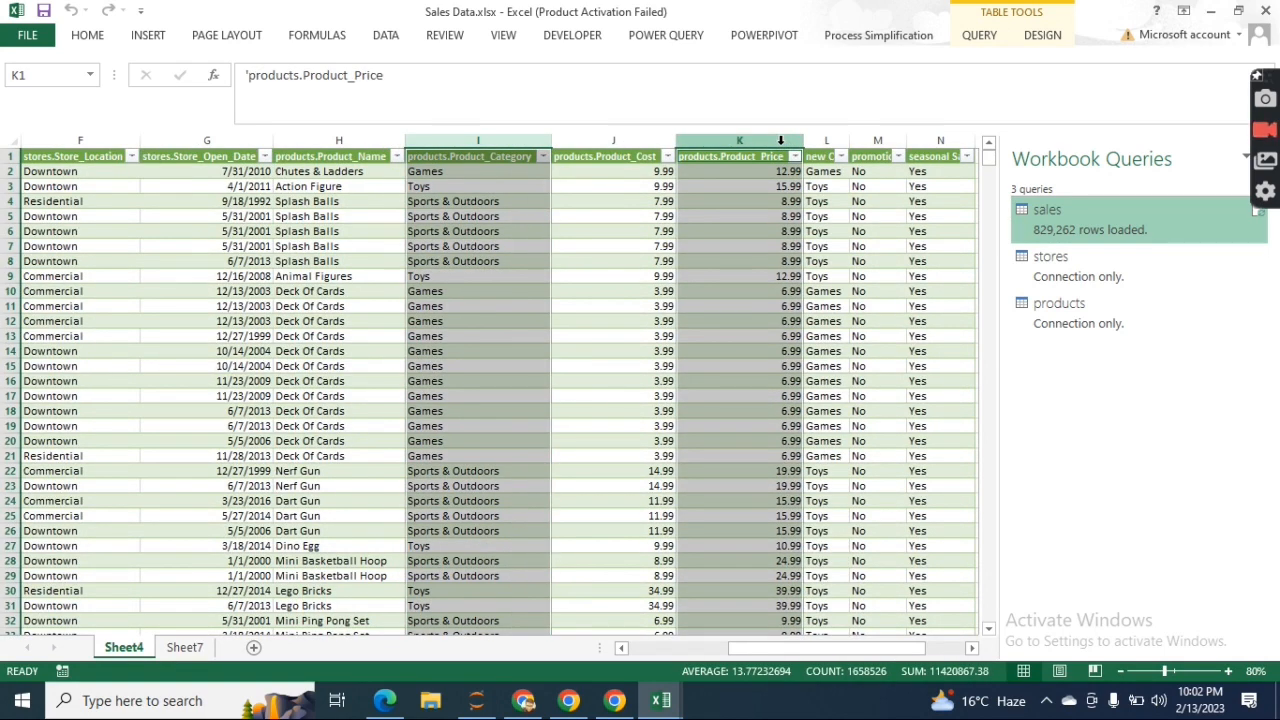
key(ctrl+c)
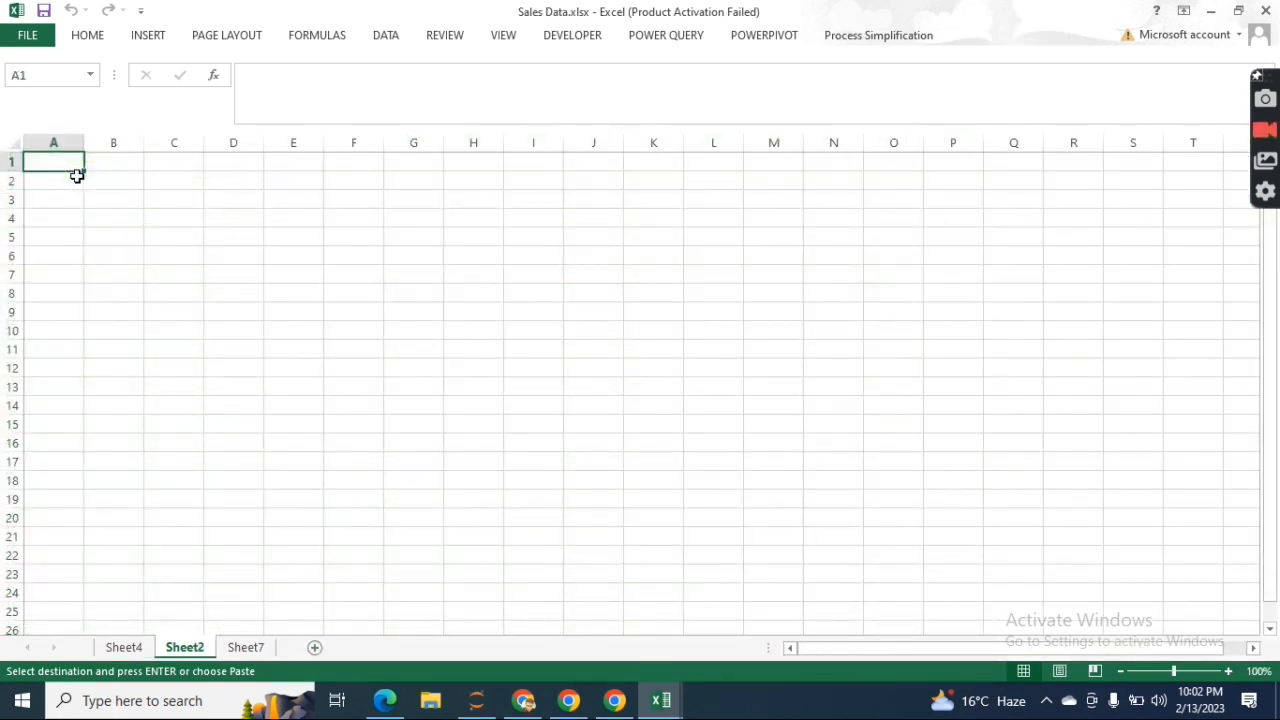
key(ctrl+v)
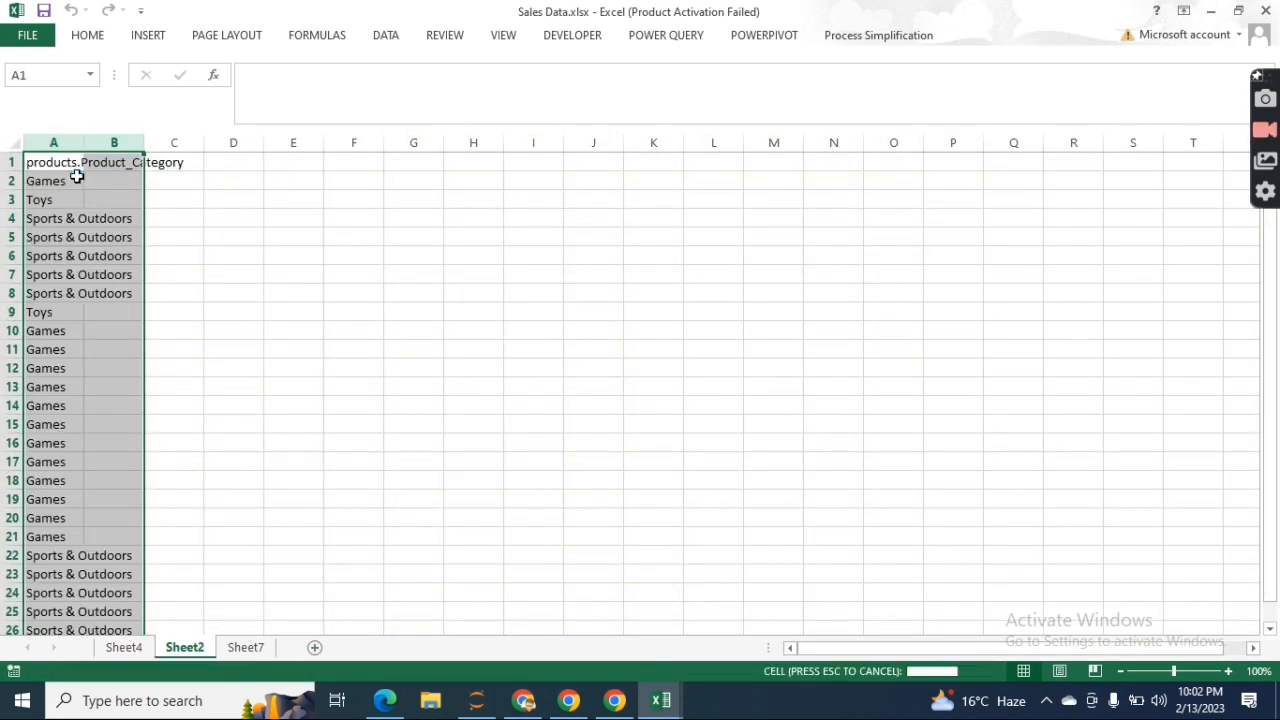
Step: Remove duplicate rows from the pasted data, comparing both products.Product_Category and products.Product_Price
key(alt)
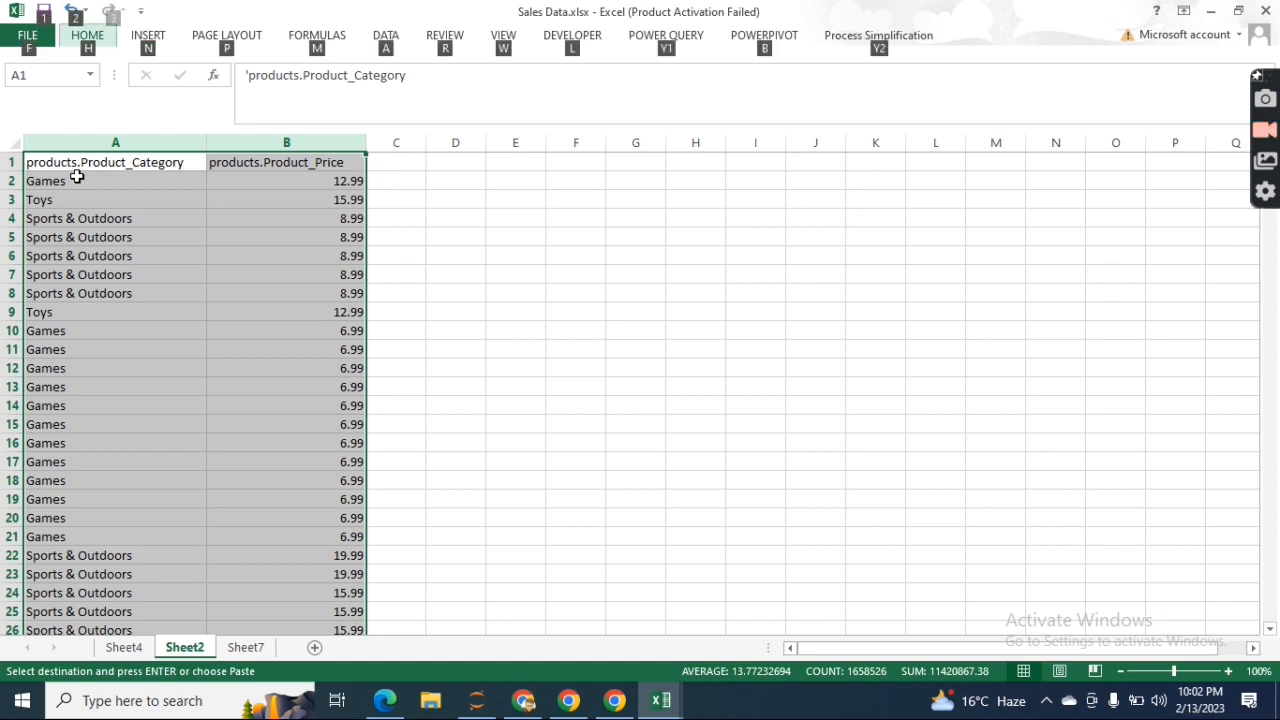
key(a)
key(m)
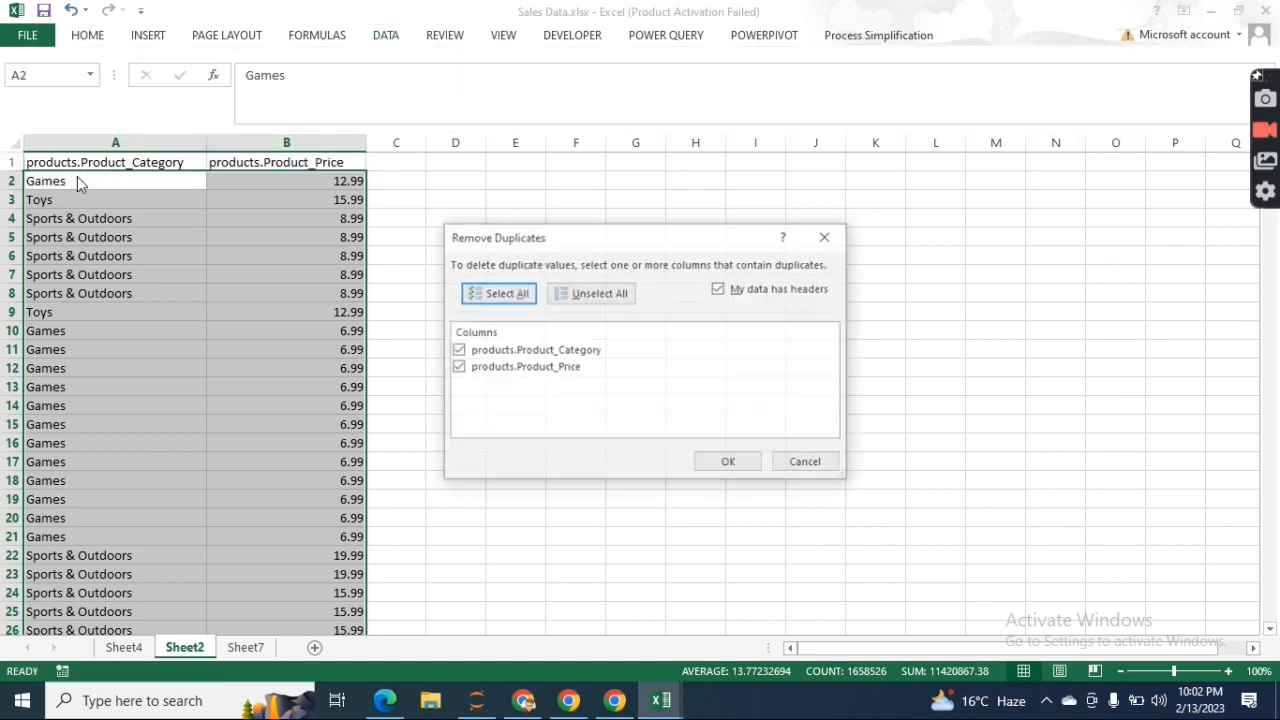
key(Tab)
key(Tab)
key(Down)
key(Return)
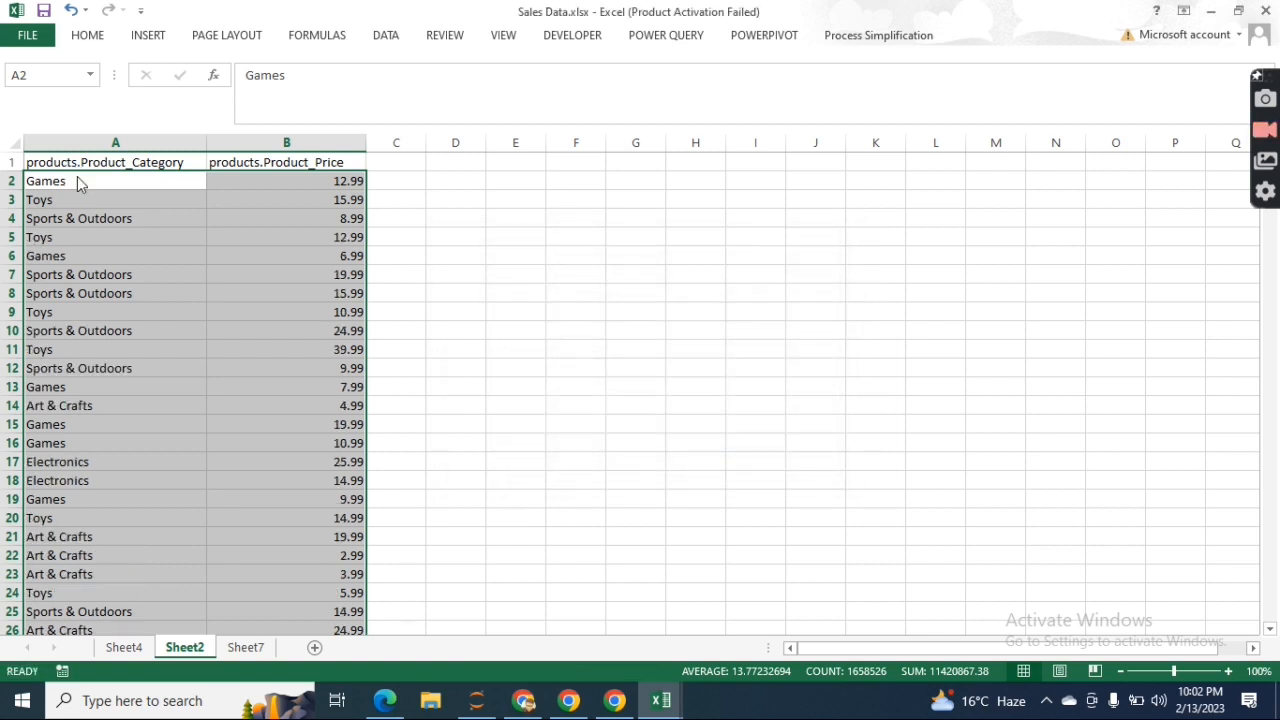
key(Return)
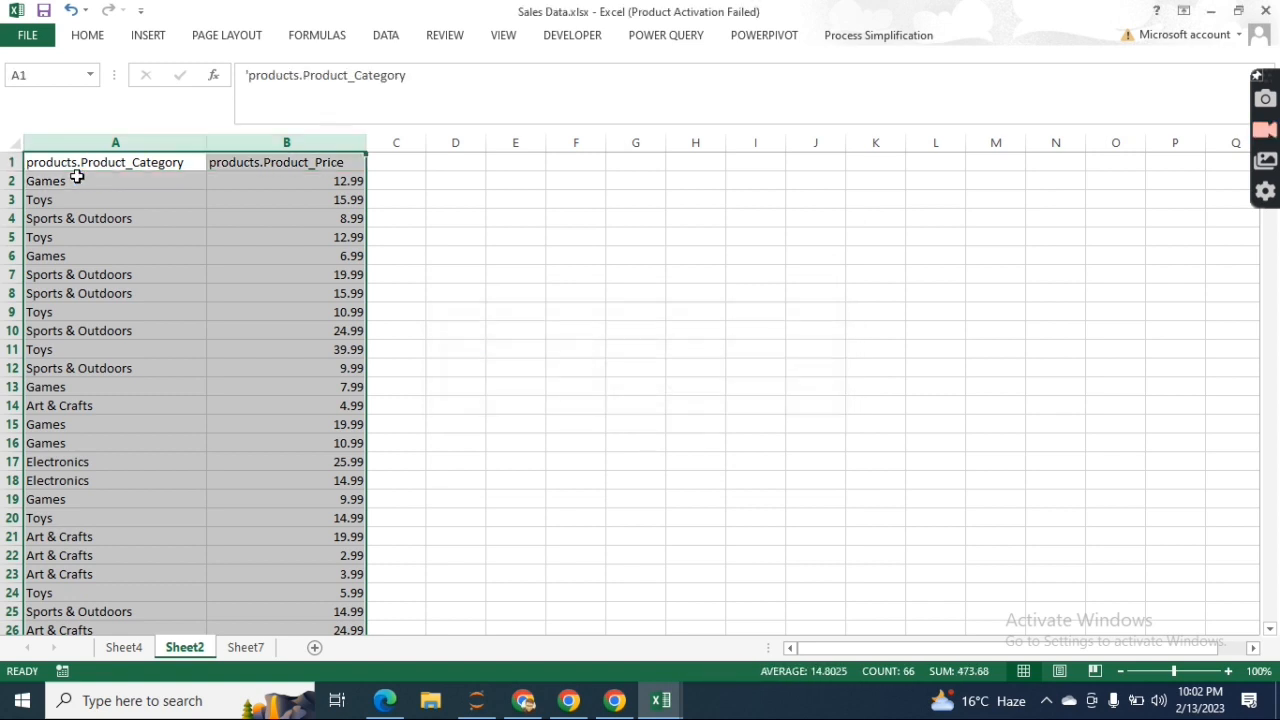
Step: Add filters to the header row A1:B1 of the category and price list on Sheet2
click(77, 176)
key(Up)
key(shift+Right)
key(alt)
key(h)
key(s)
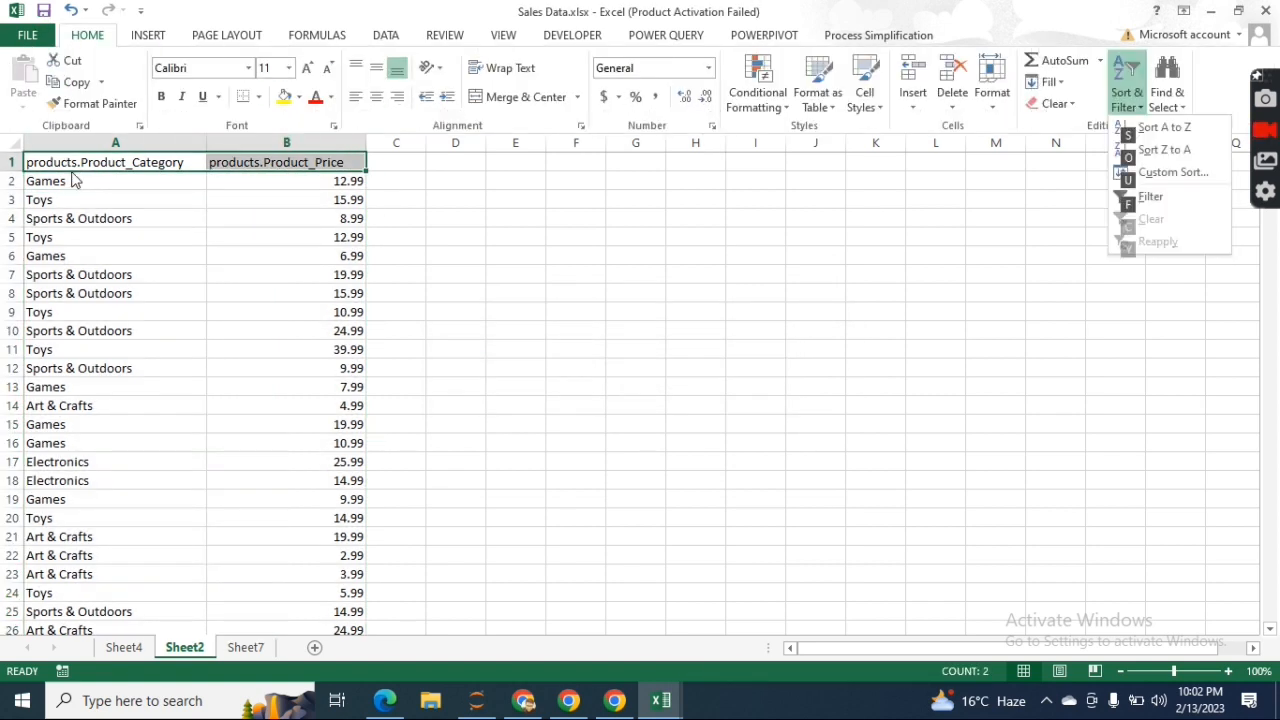
key(f)
Step: Select the category and price list from its headers to its last row to examine the remaining entries
click(72, 176)
key(Up)
key(shift+Right)
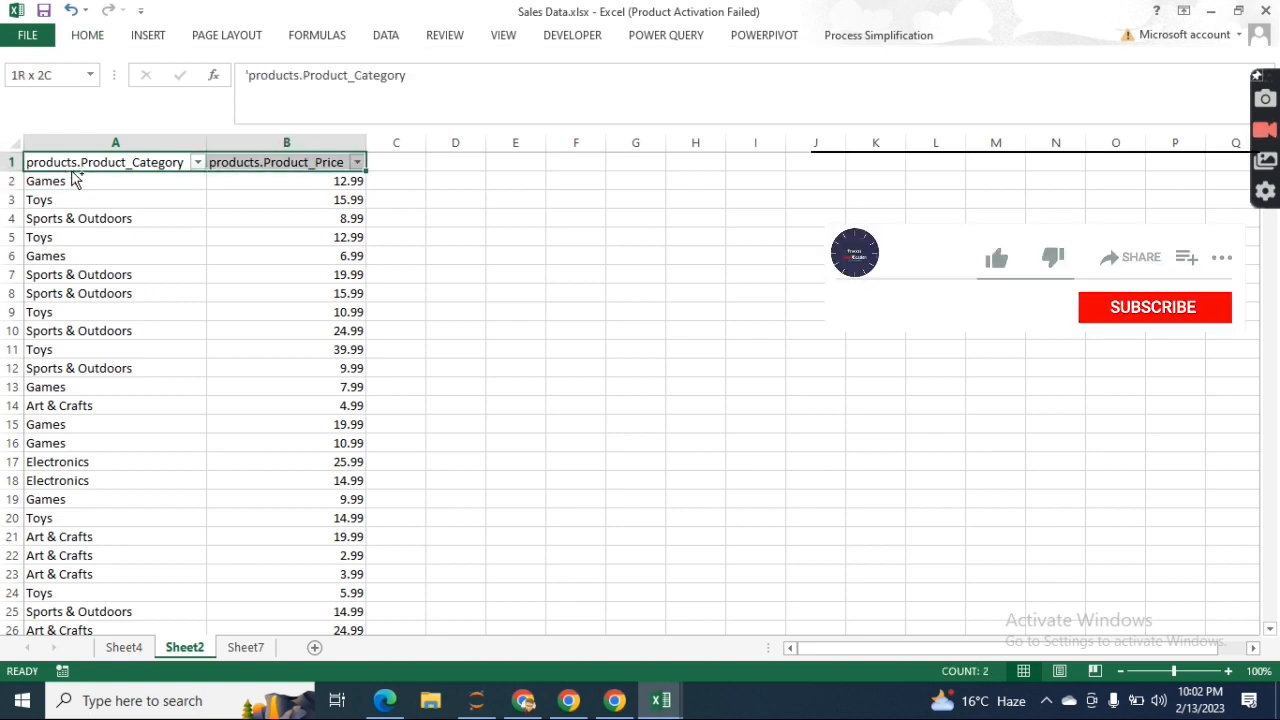
key(ctrl+shift+Down)
key(ctrl+shift+Up)
key(ctrl+shift+Down)
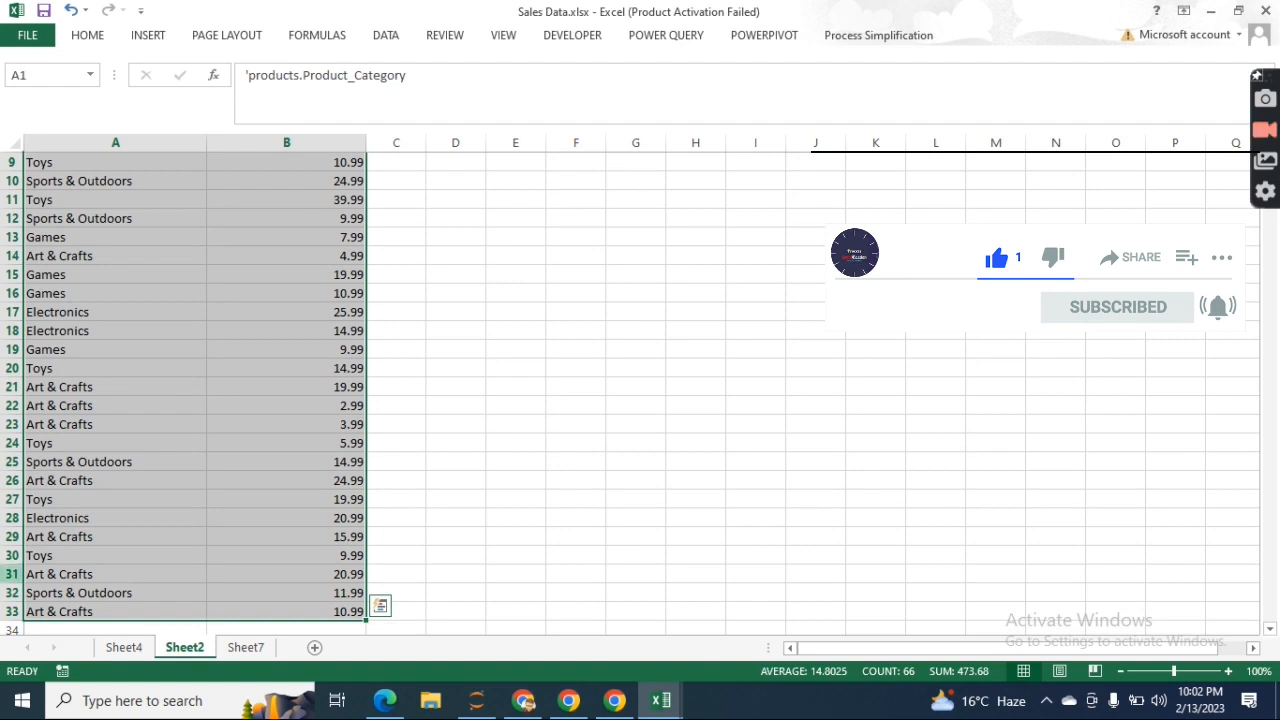
Step: Begin a formula with =MAX(IF( in cell B12 of Sheet7, beside the IF MAX label
click(132, 648)
click(245, 648)
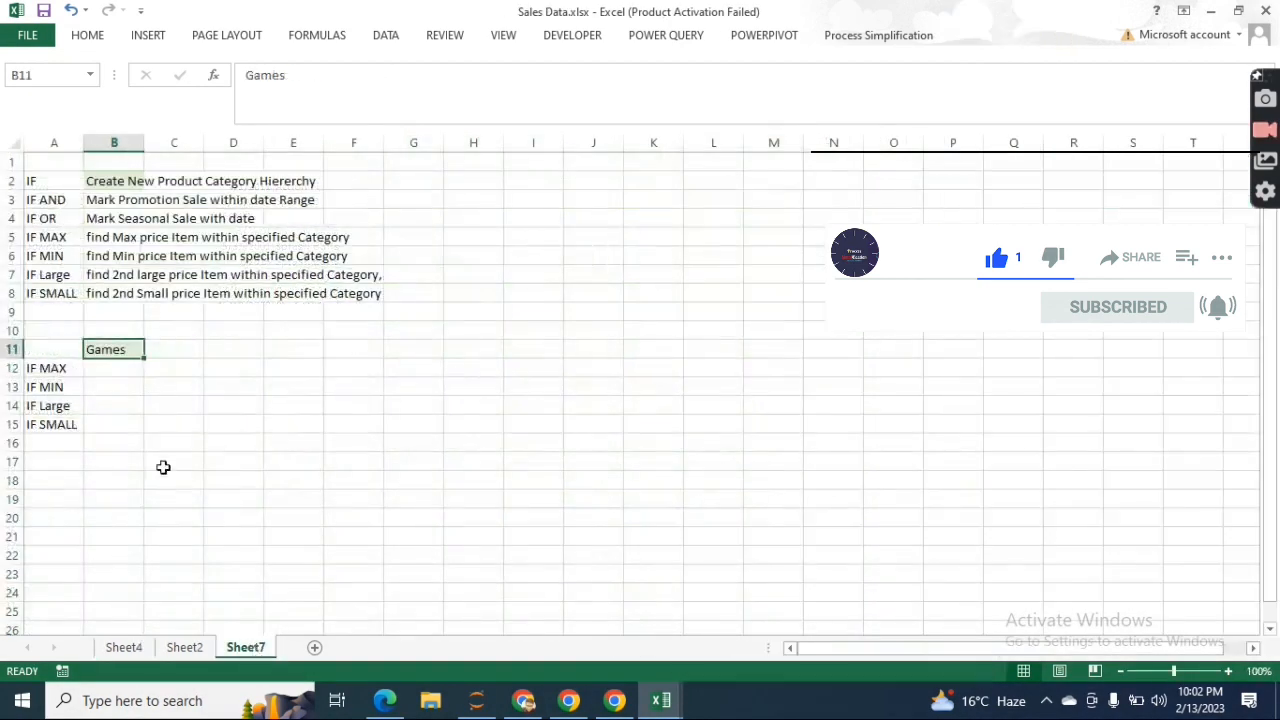
click(118, 367)
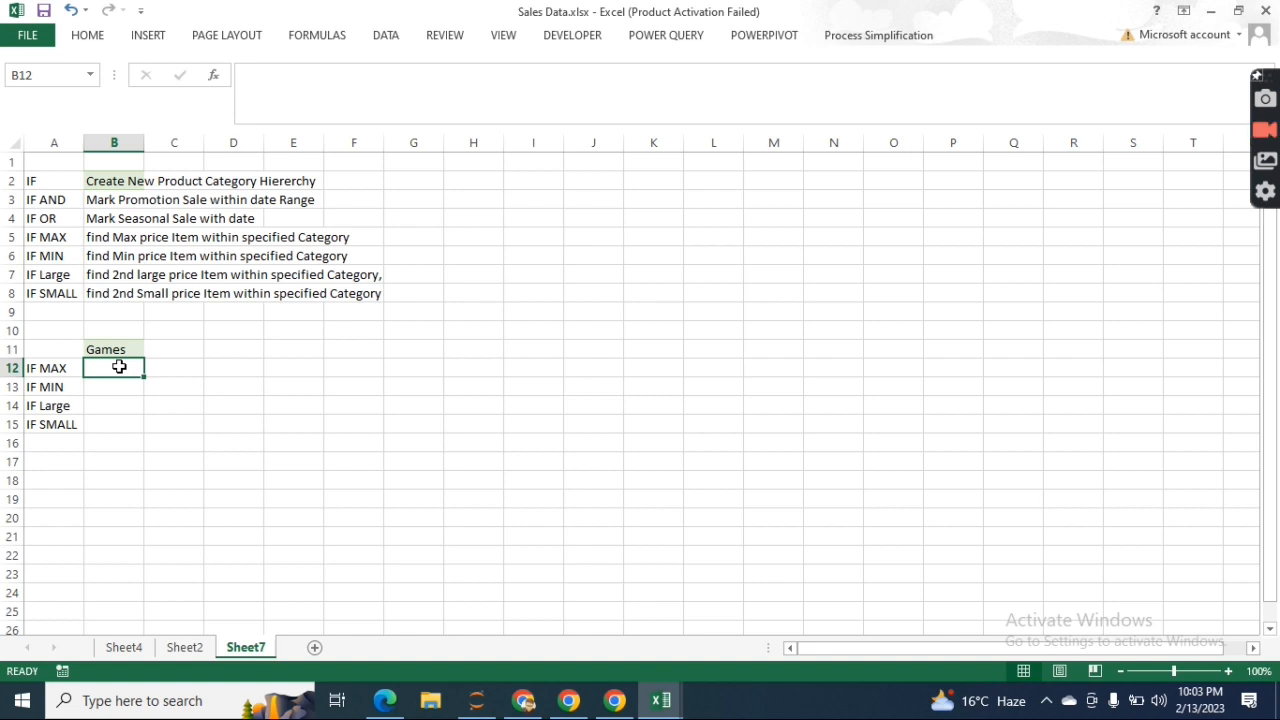
text(=)
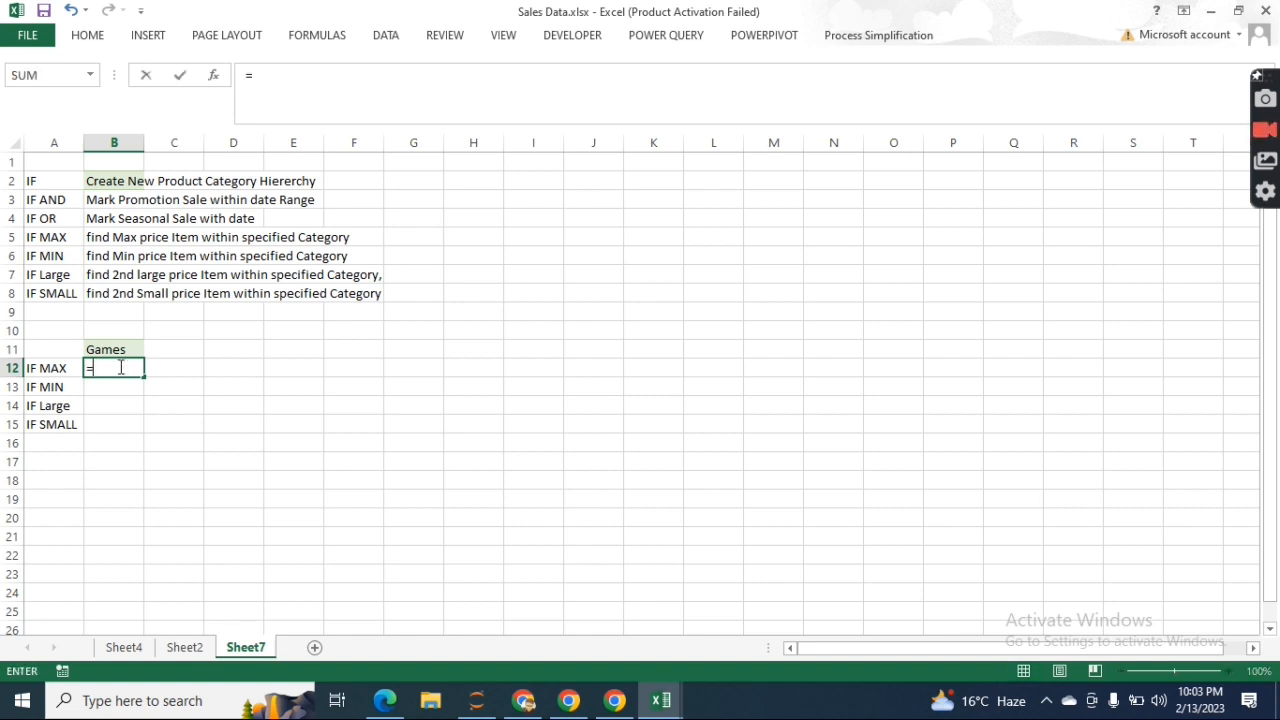
text(MAX()
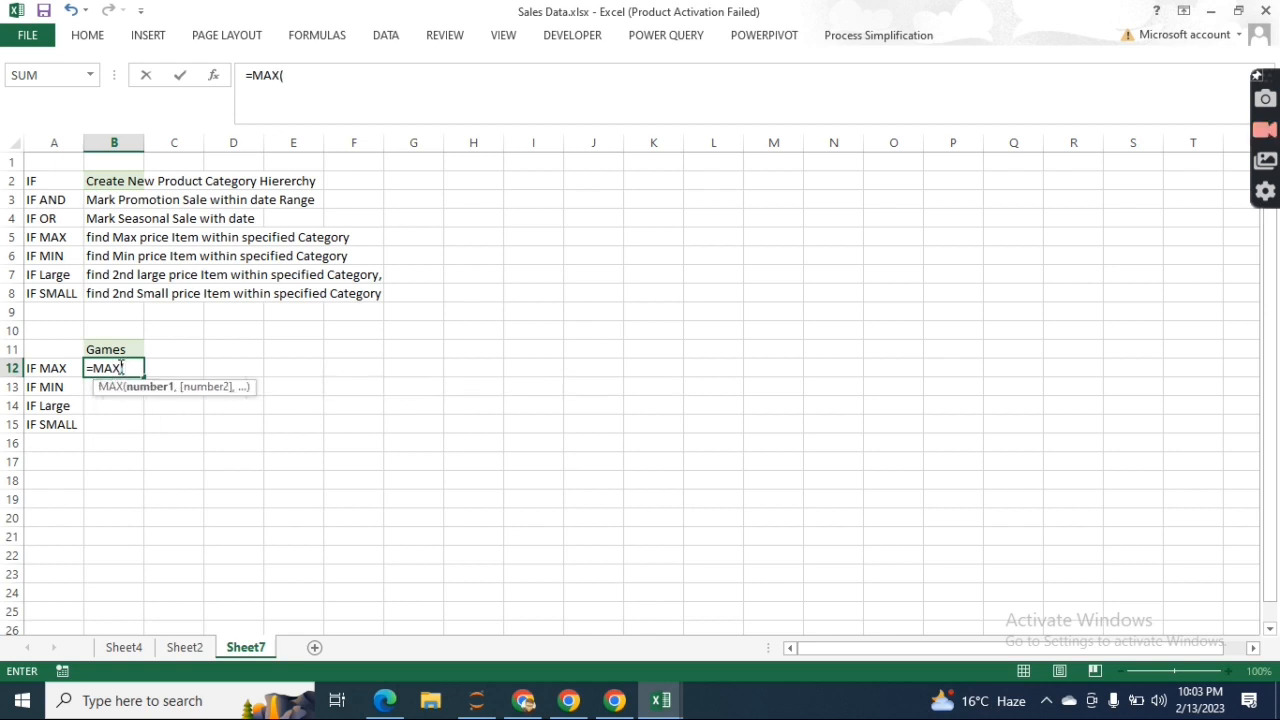
text(IF()
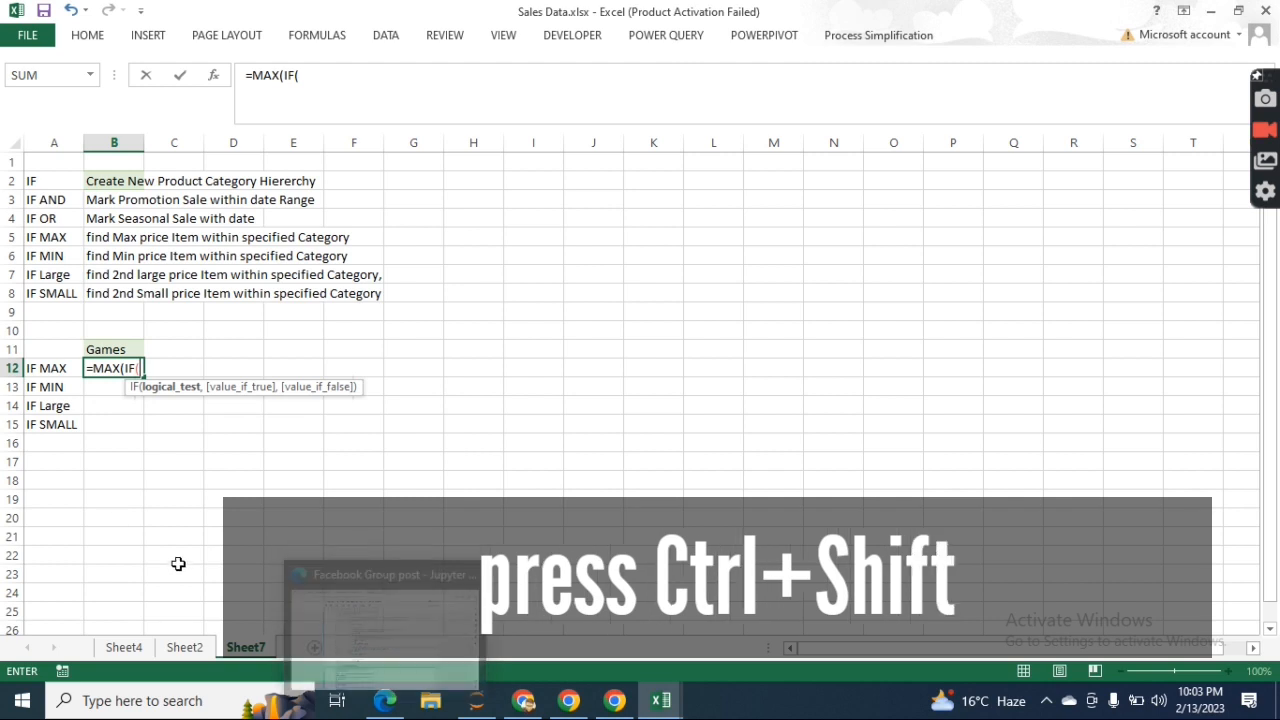
Step: Set the formula's IF test to Sheet2!A:A=Sheet7!$B$11, with an absolute reference to the Games cell
click(139, 650)
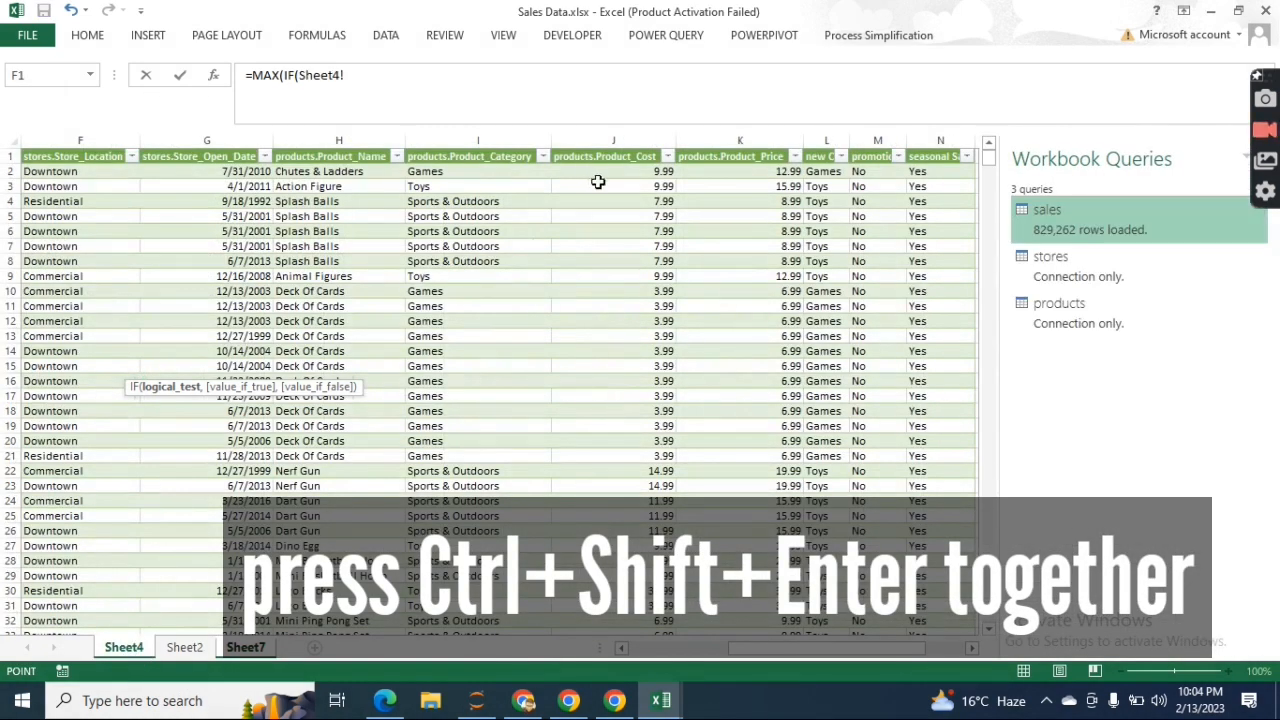
click(186, 650)
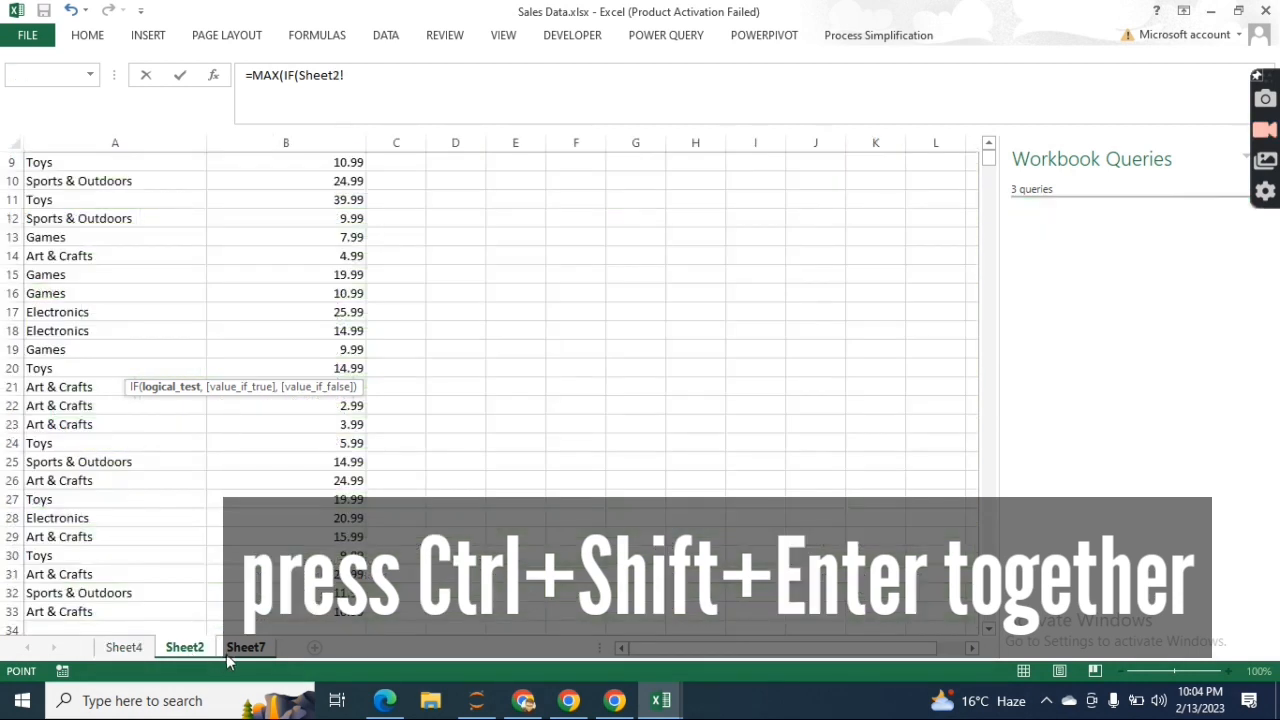
click(240, 650)
click(177, 651)
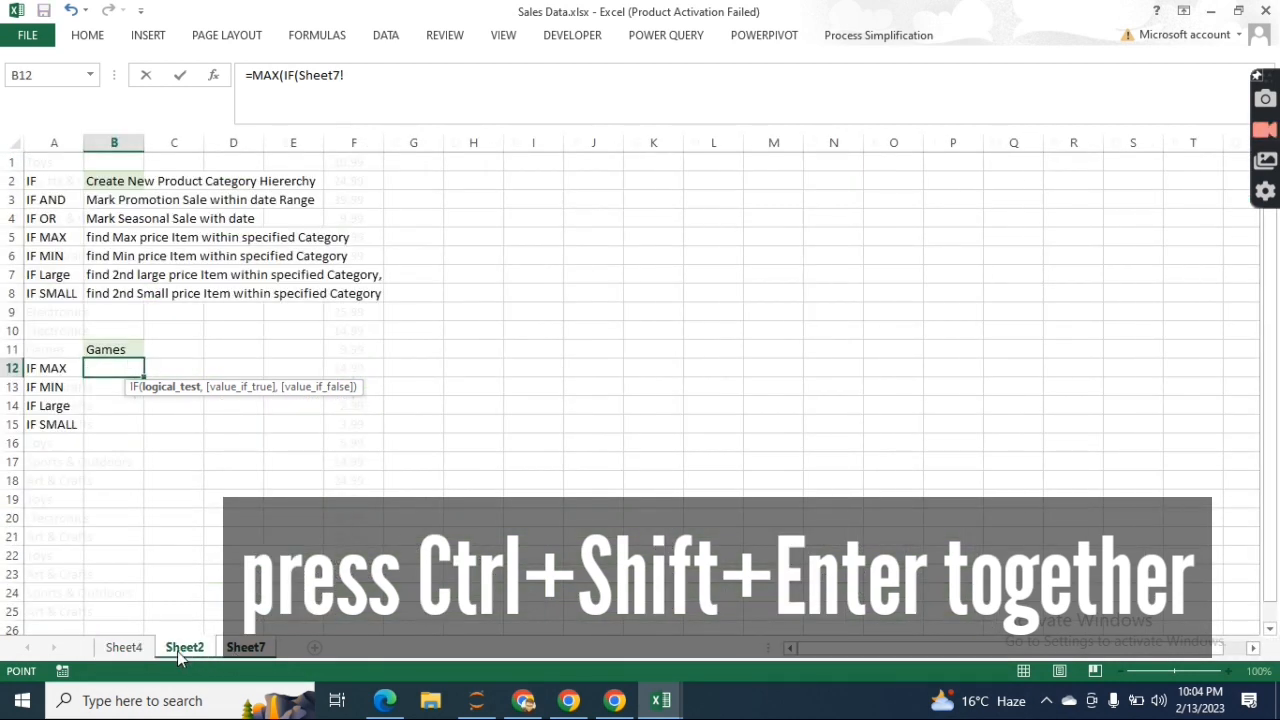
click(162, 137)
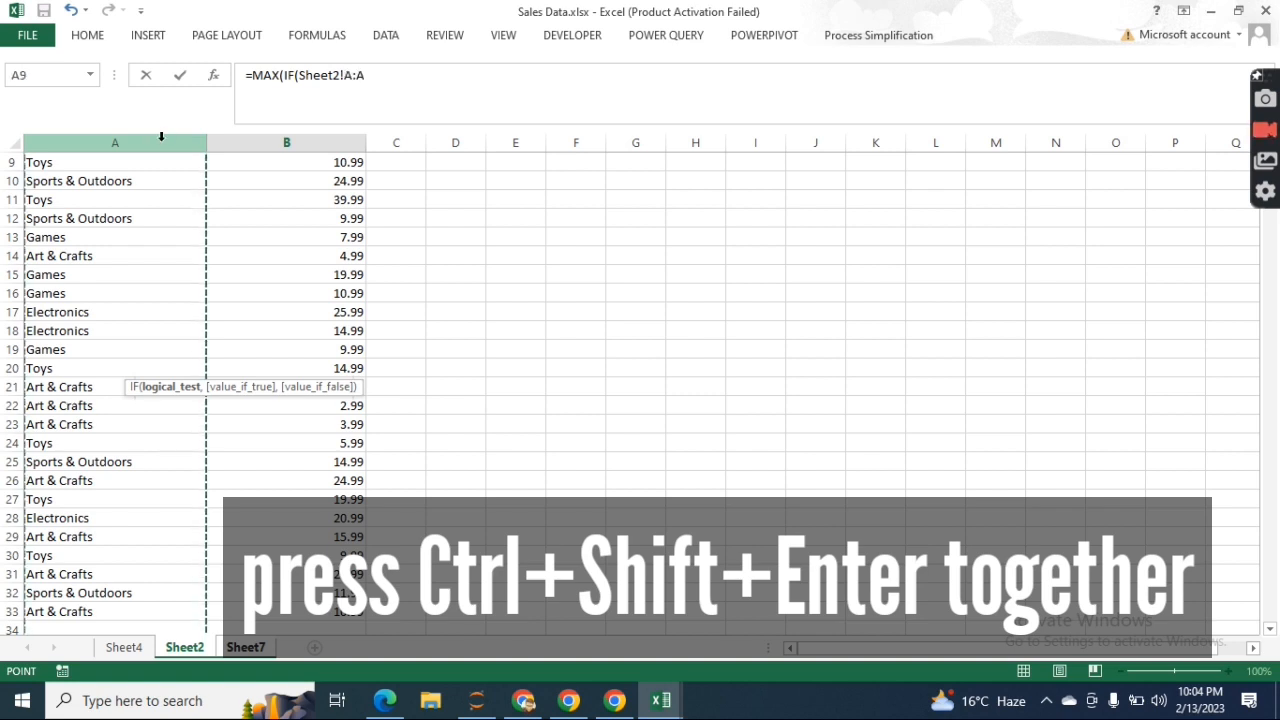
text(=)
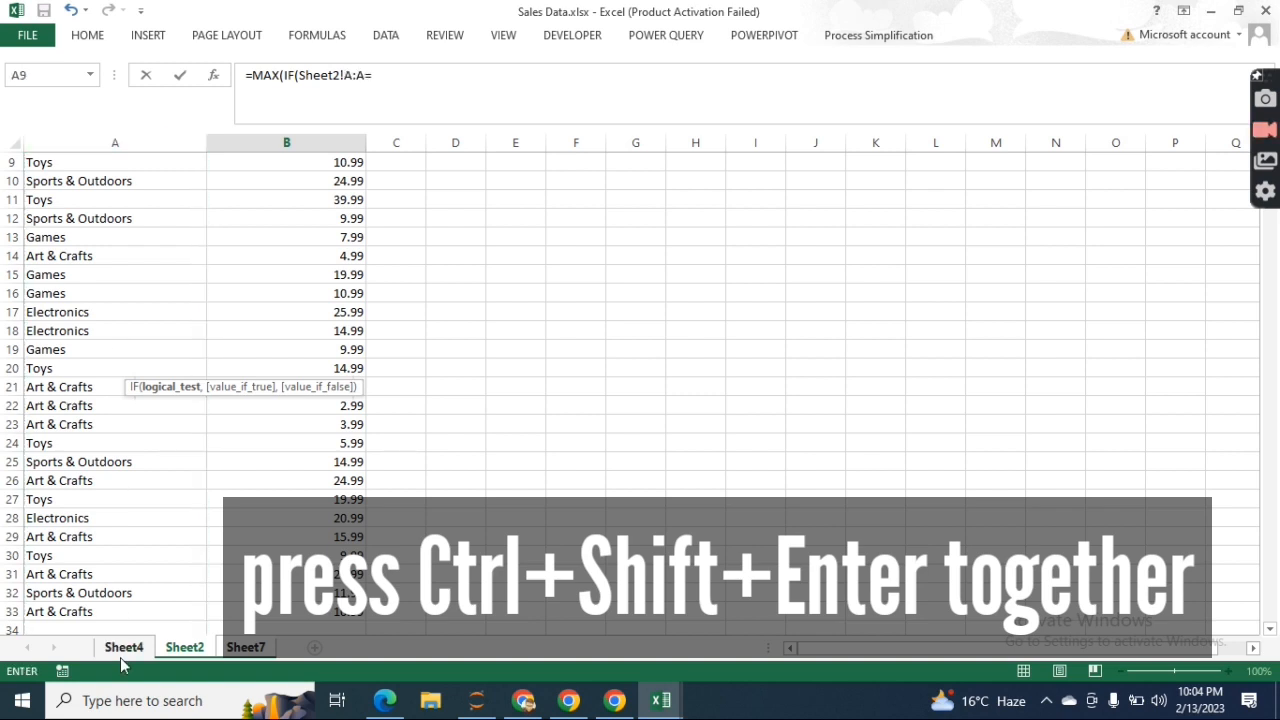
click(246, 647)
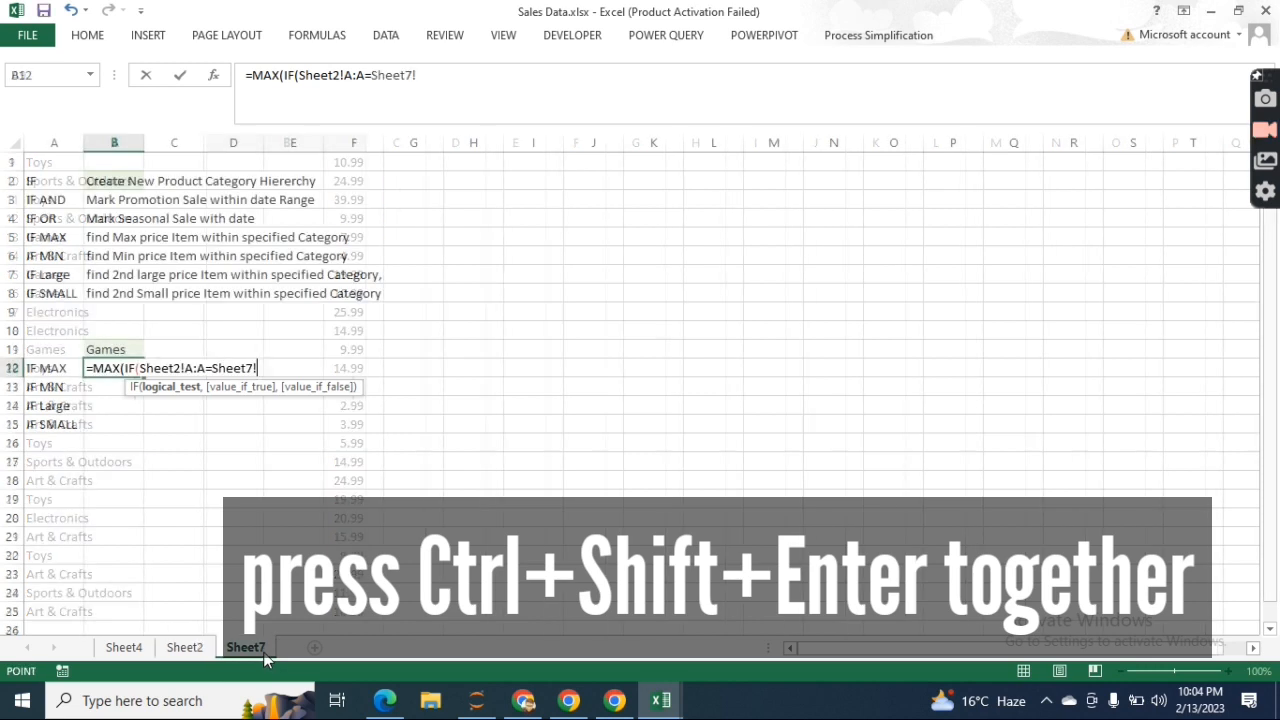
click(128, 348)
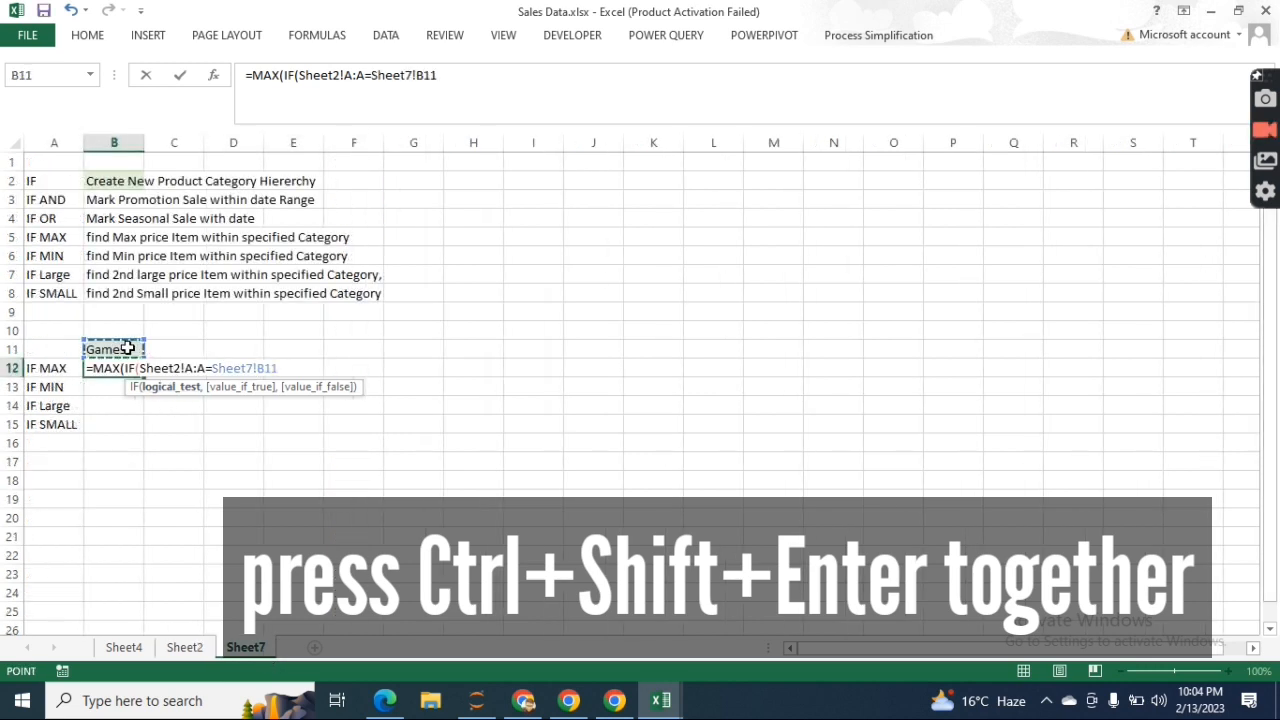
key(F4)
text(,)
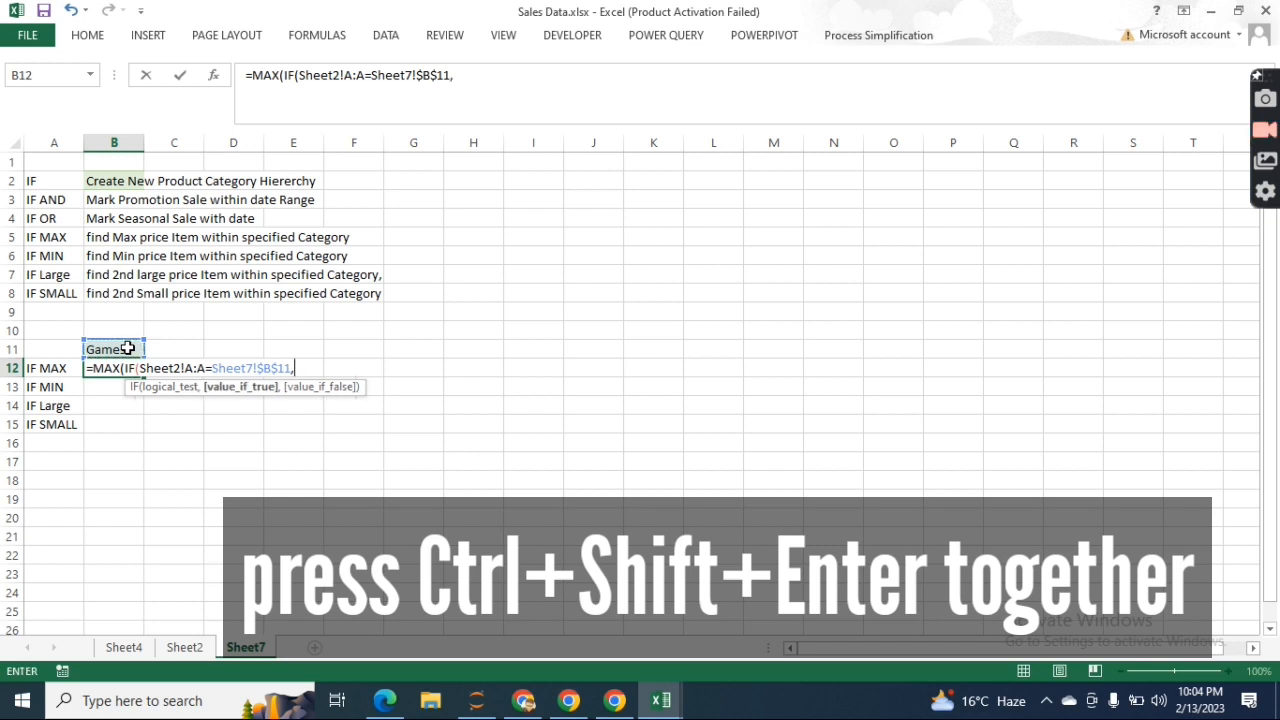
Step: Use Sheet2!B:B as the value if true, close both functions, and enter the formula in B12
click(174, 652)
click(347, 142)
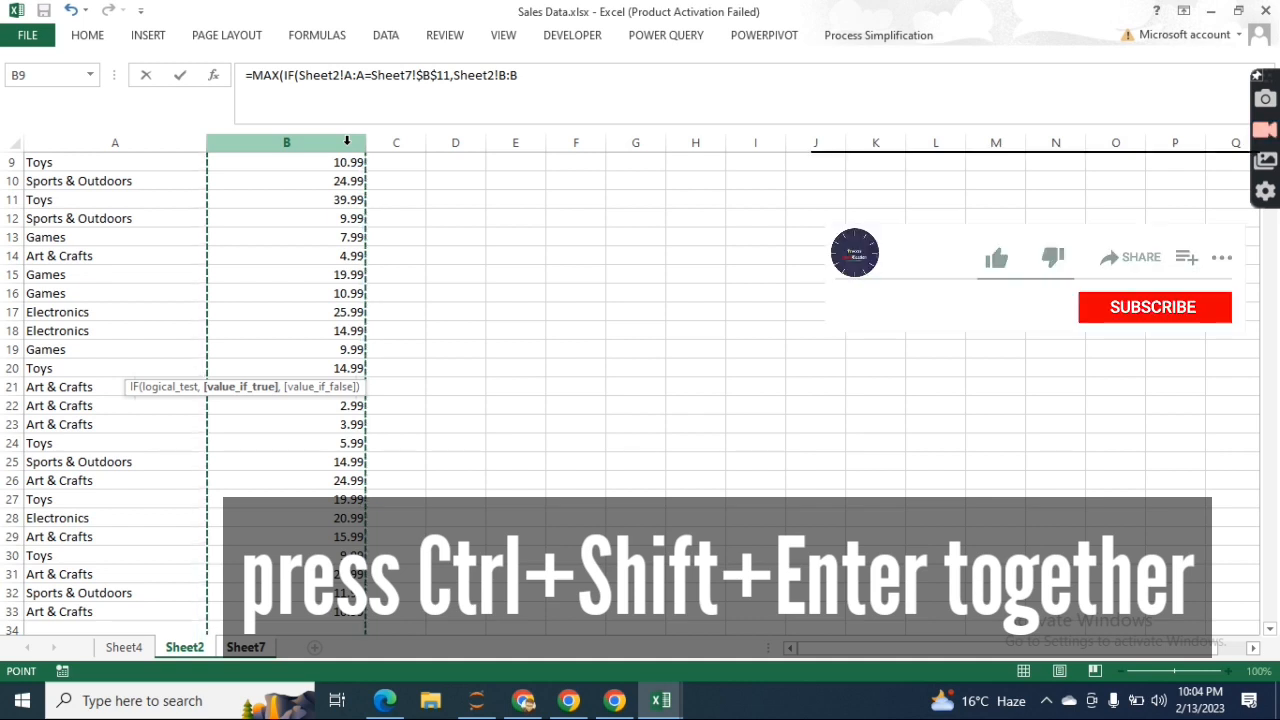
text())
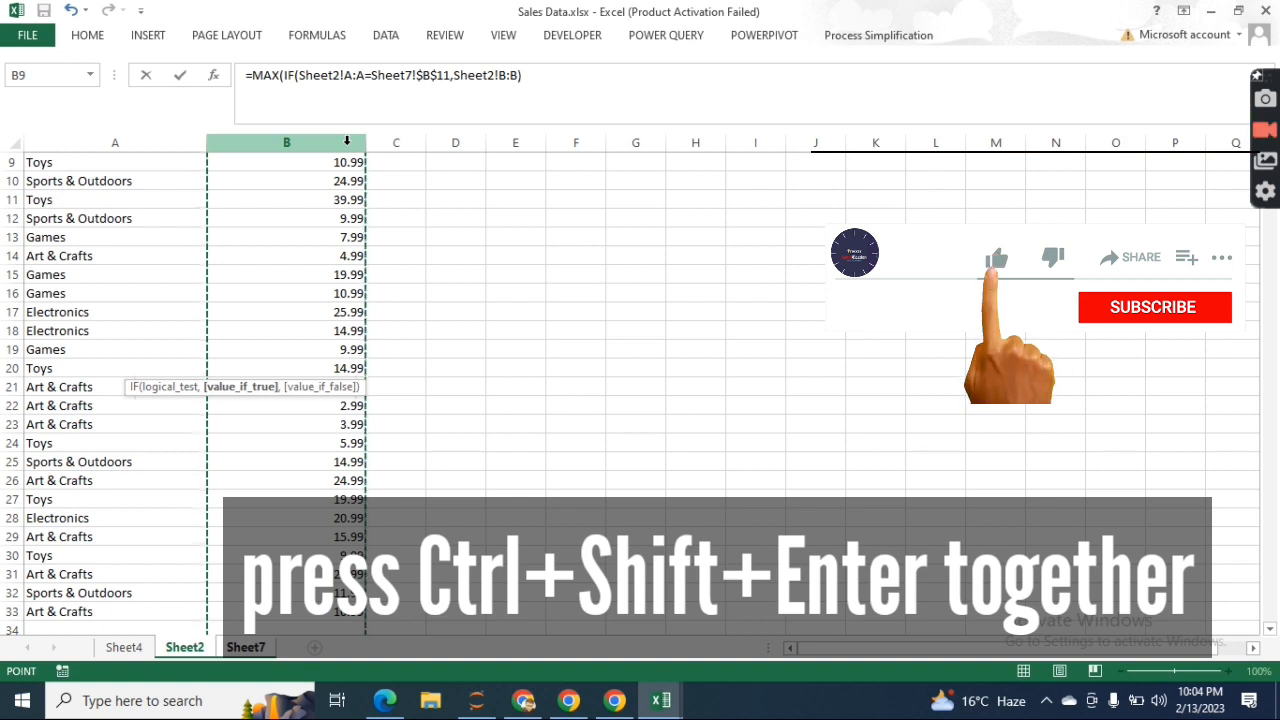
text())
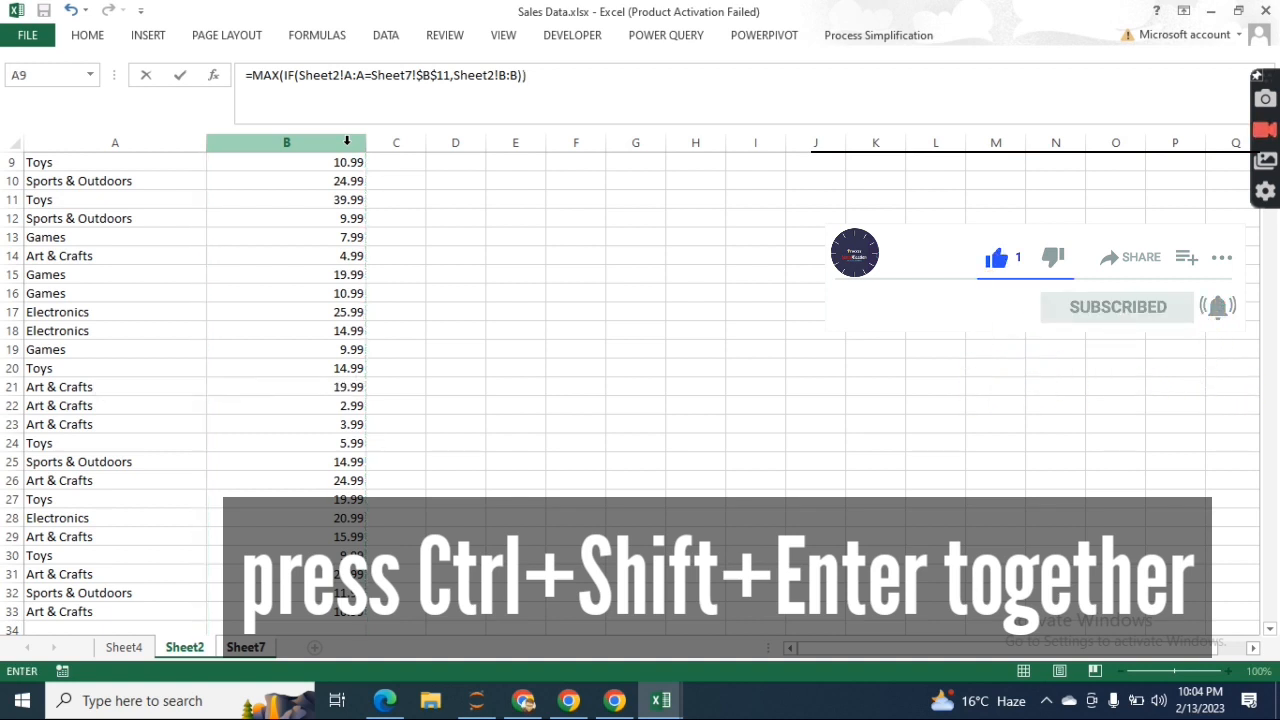
key(Return)
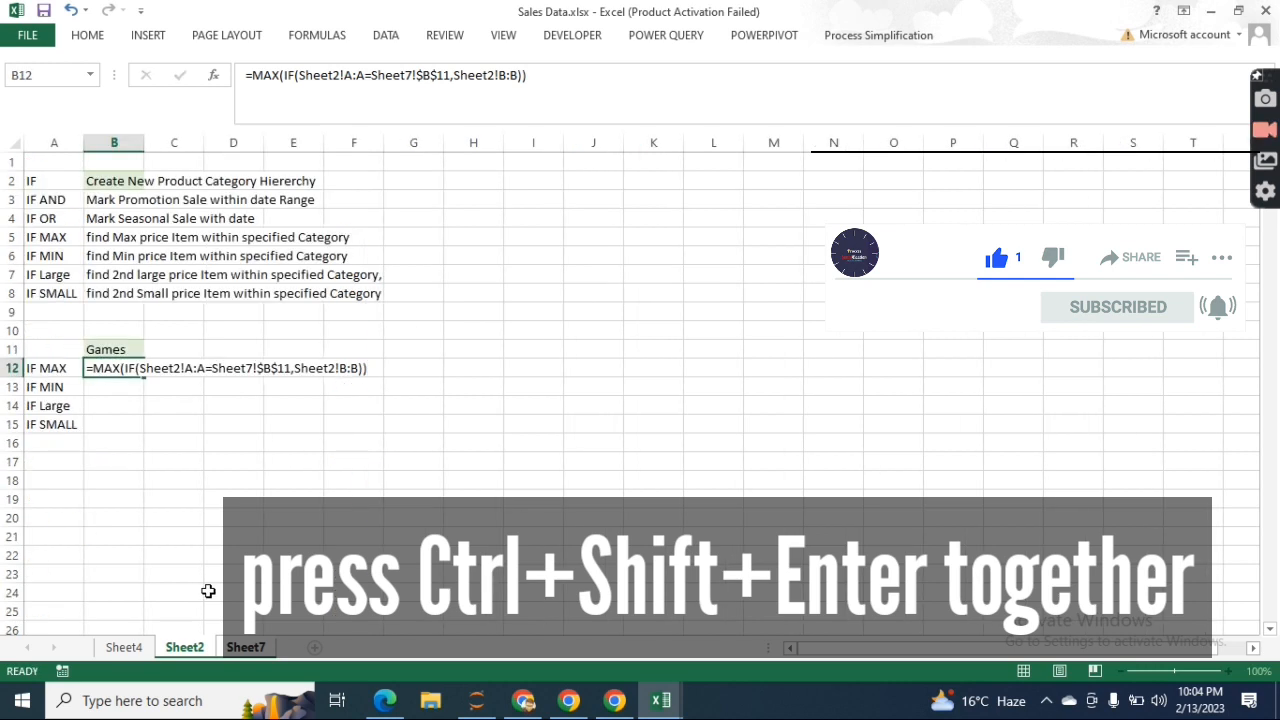
Step: Re-enter the MAX(IF()) formula in B12 as an array formula
click(130, 370)
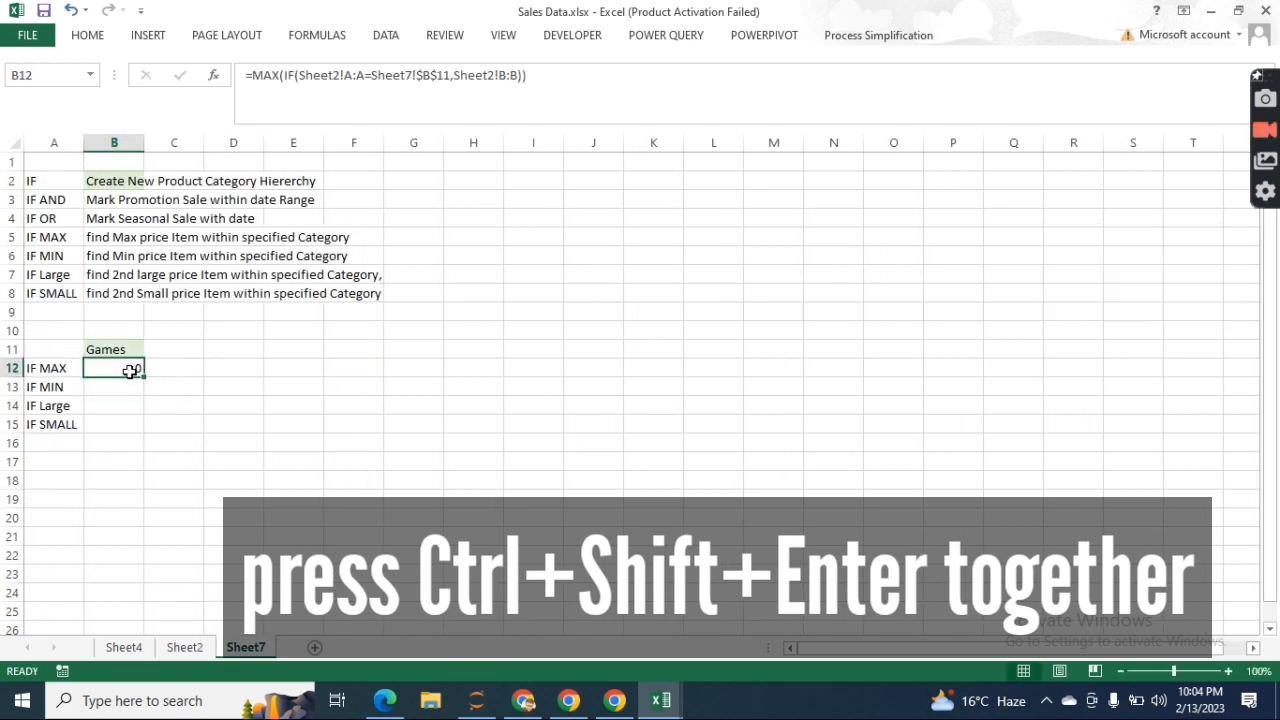
double_click(130, 370)
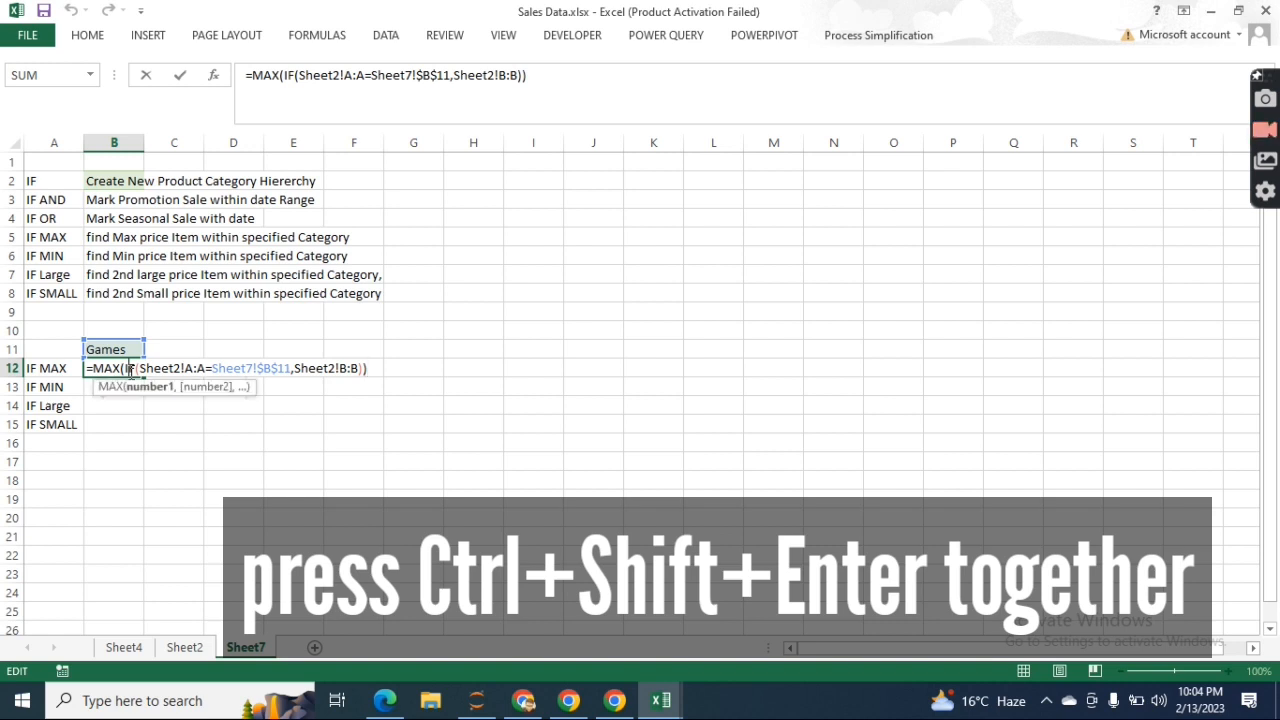
click(557, 88)
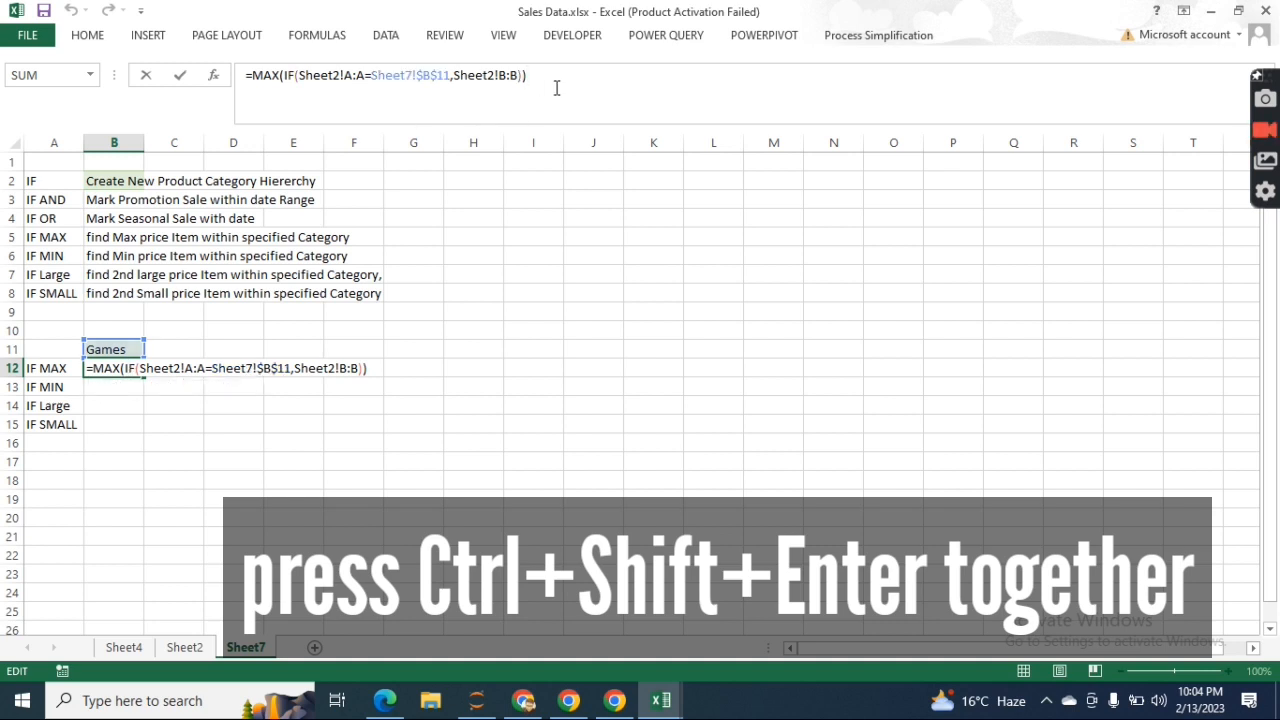
key(ctrl+shift+Return)
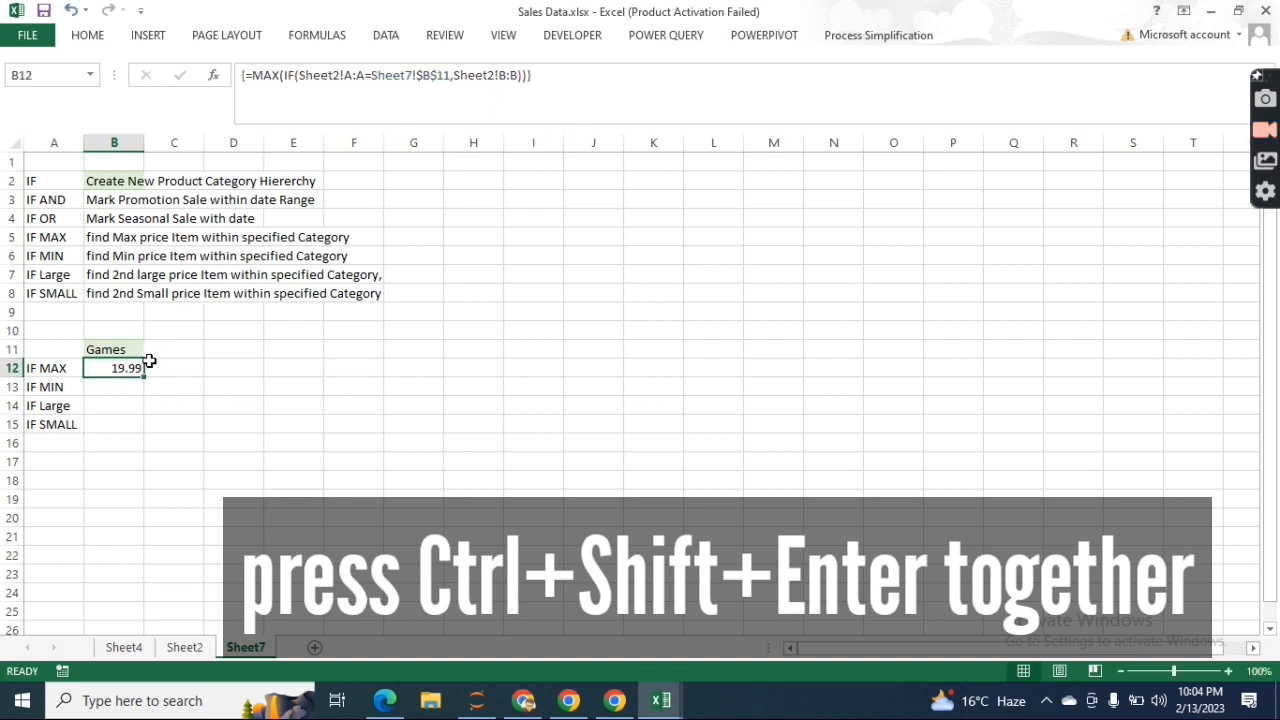
Step: Copy the B12 array formula into B13 beside IF MIN, replace MAX with MIN, and enter it as an array formula
key(Return)
key(ctrl+v)
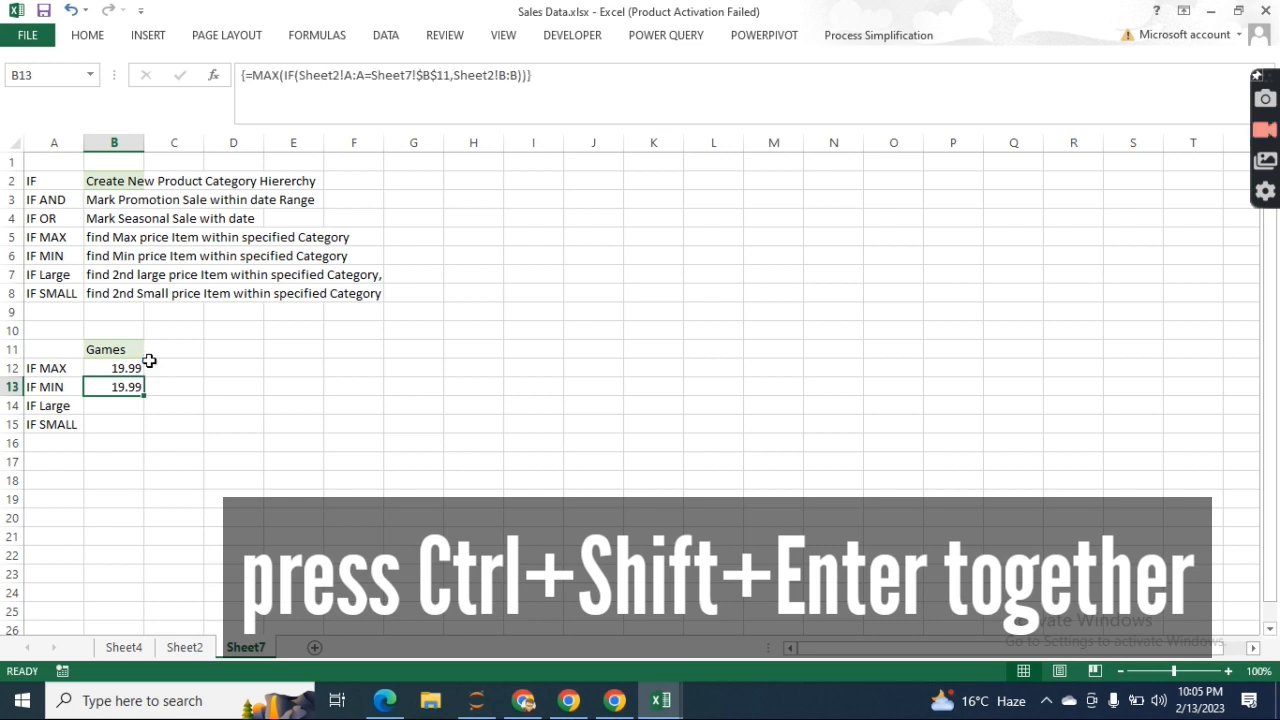
key(F2)
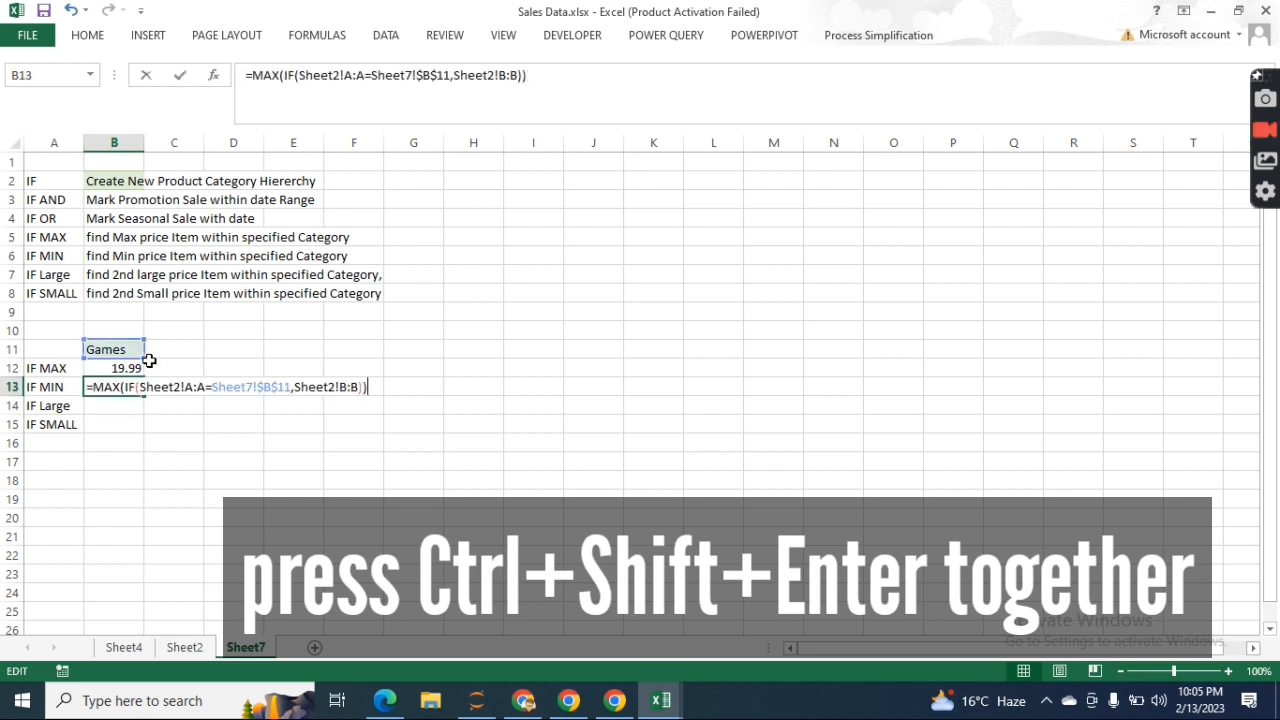
key(Left)
key(Left)
key(Home)
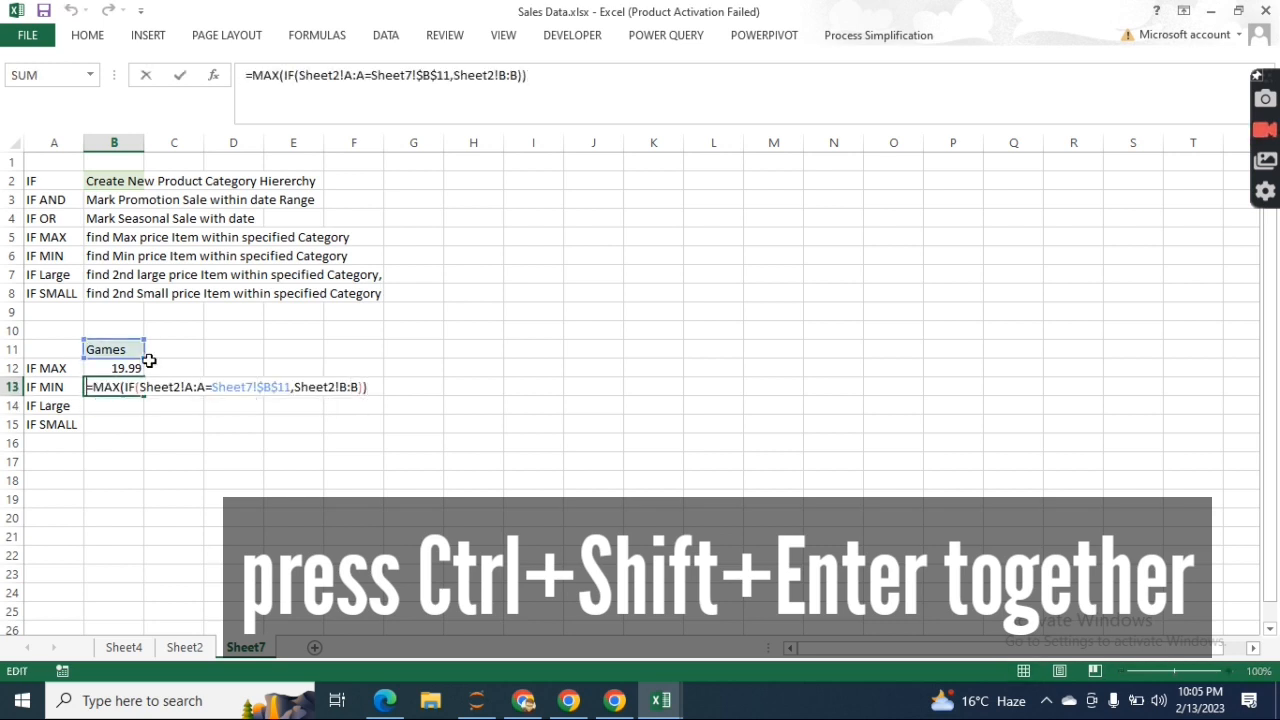
key(ctrl+shift+Right)
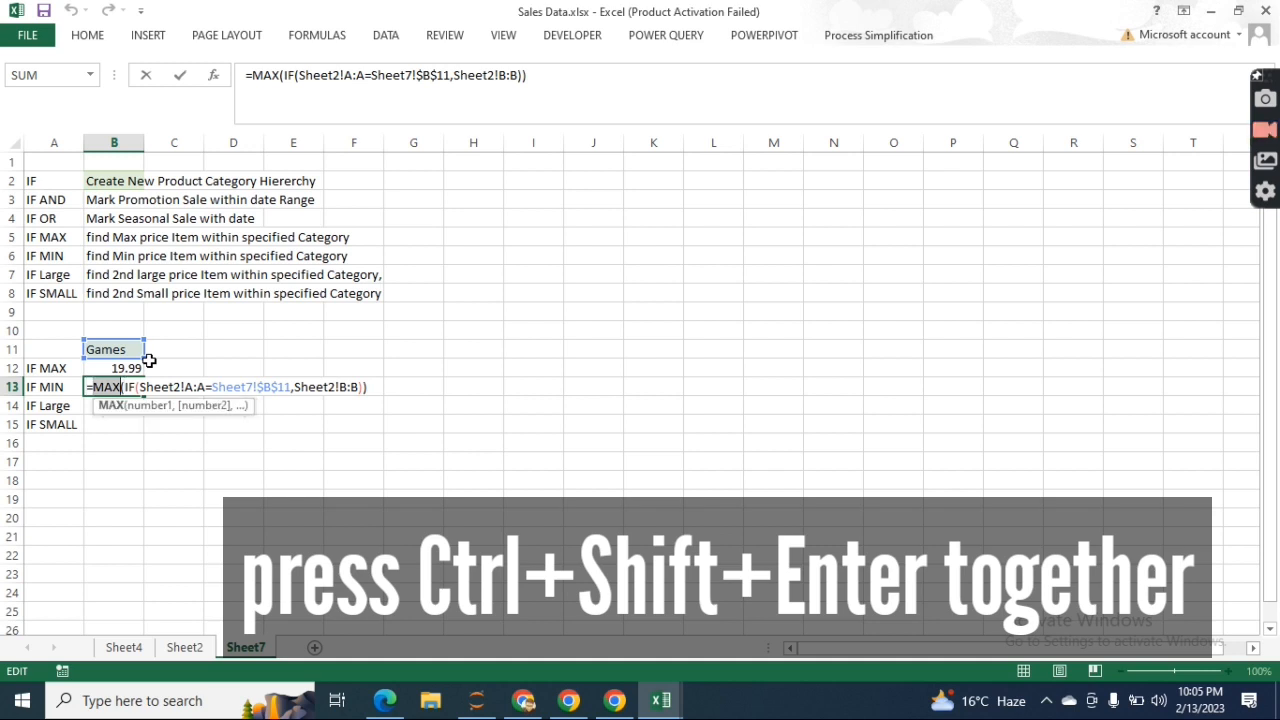
text(MIN)
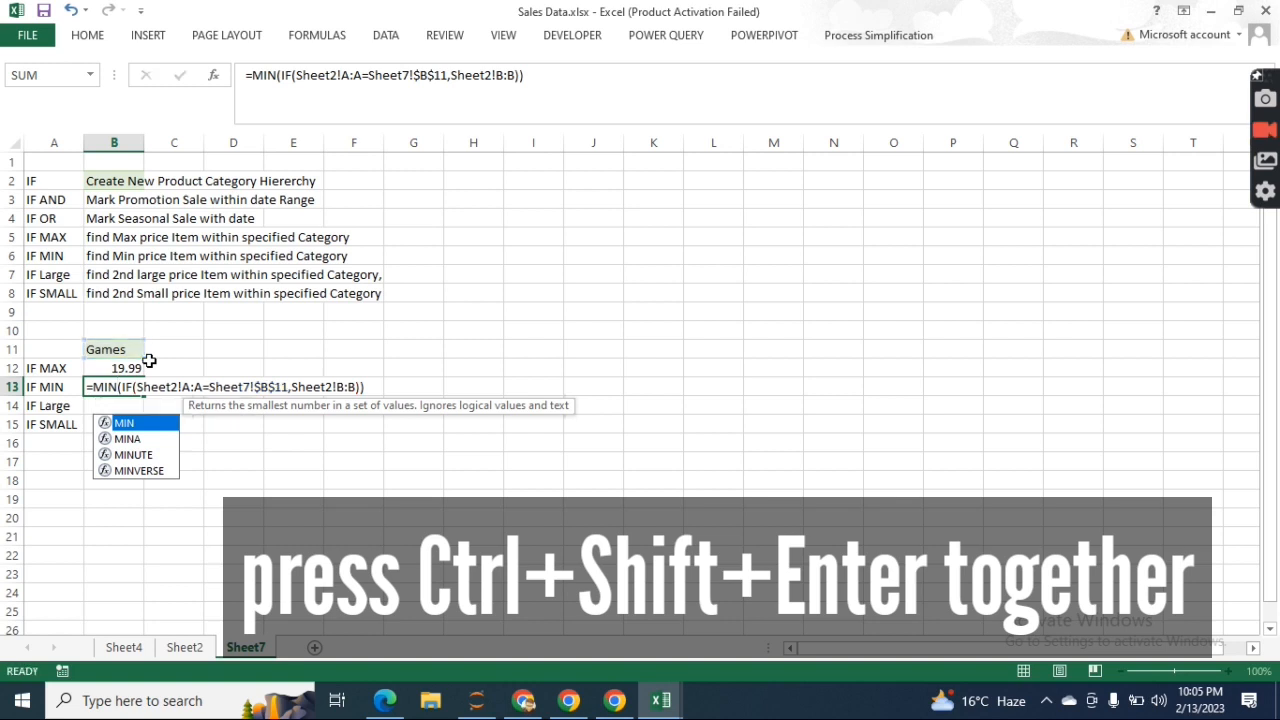
key(ctrl+shift+Return)
Step: Fill the B13 formula down into B14 beside IF Large and replace the MIN function with LARGE
key(Down)
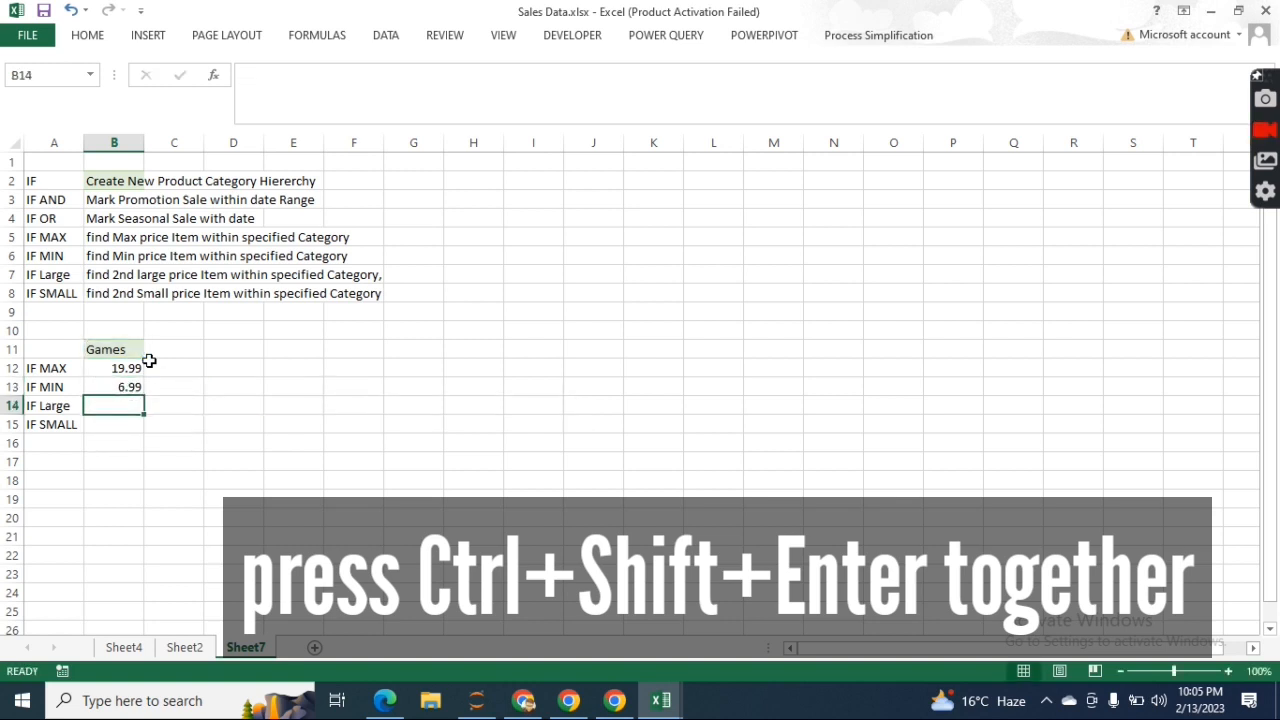
key(ctrl+d)
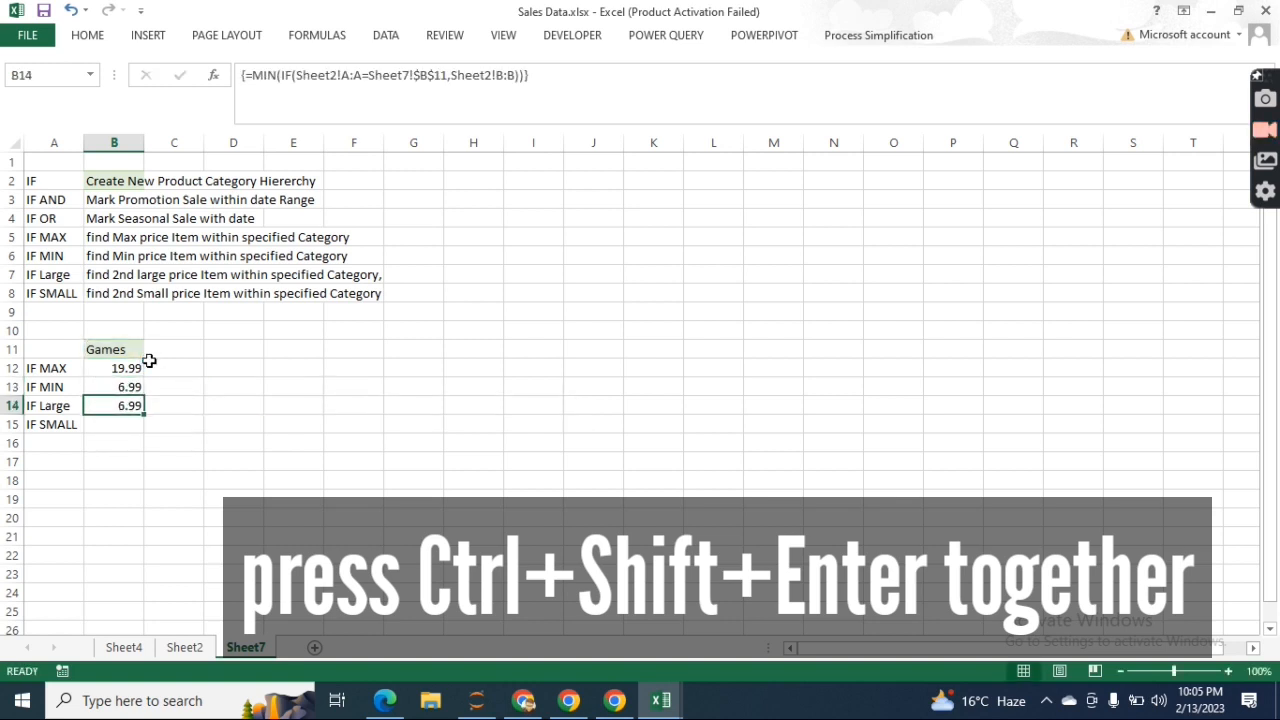
key(F2)
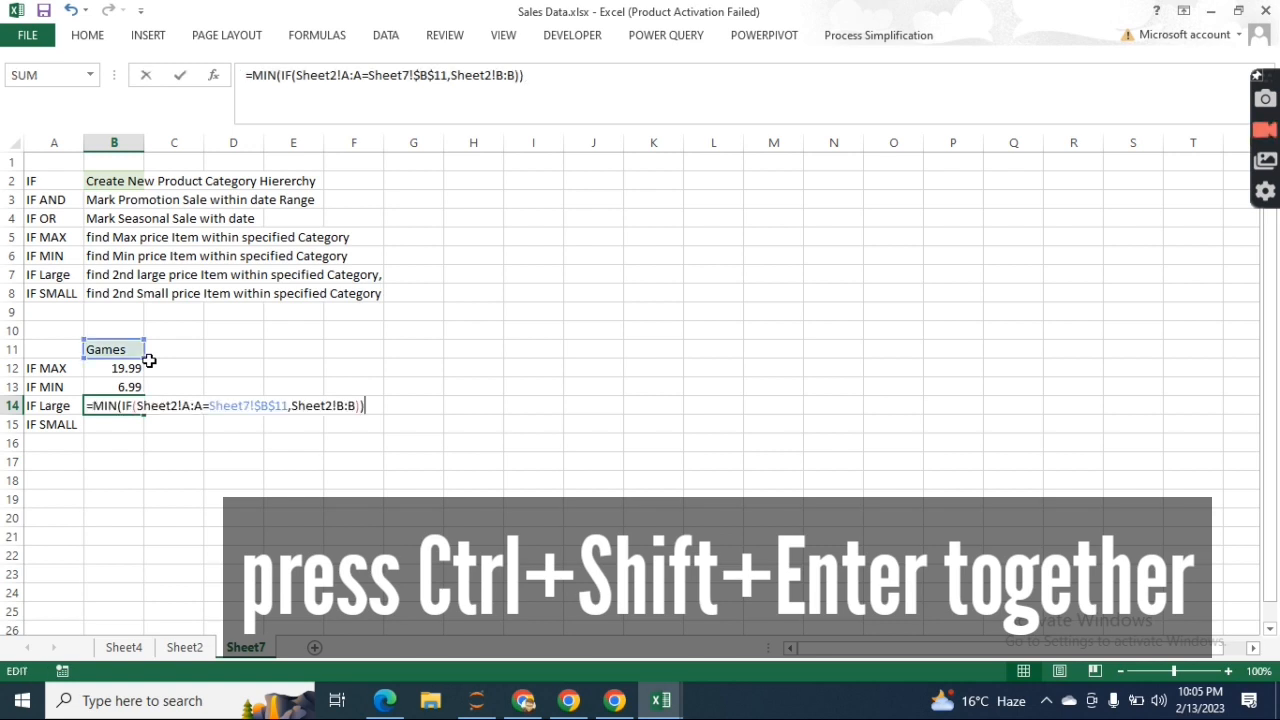
key(Home)
key(Right)
key(Right)
key(Right)
key(Right)
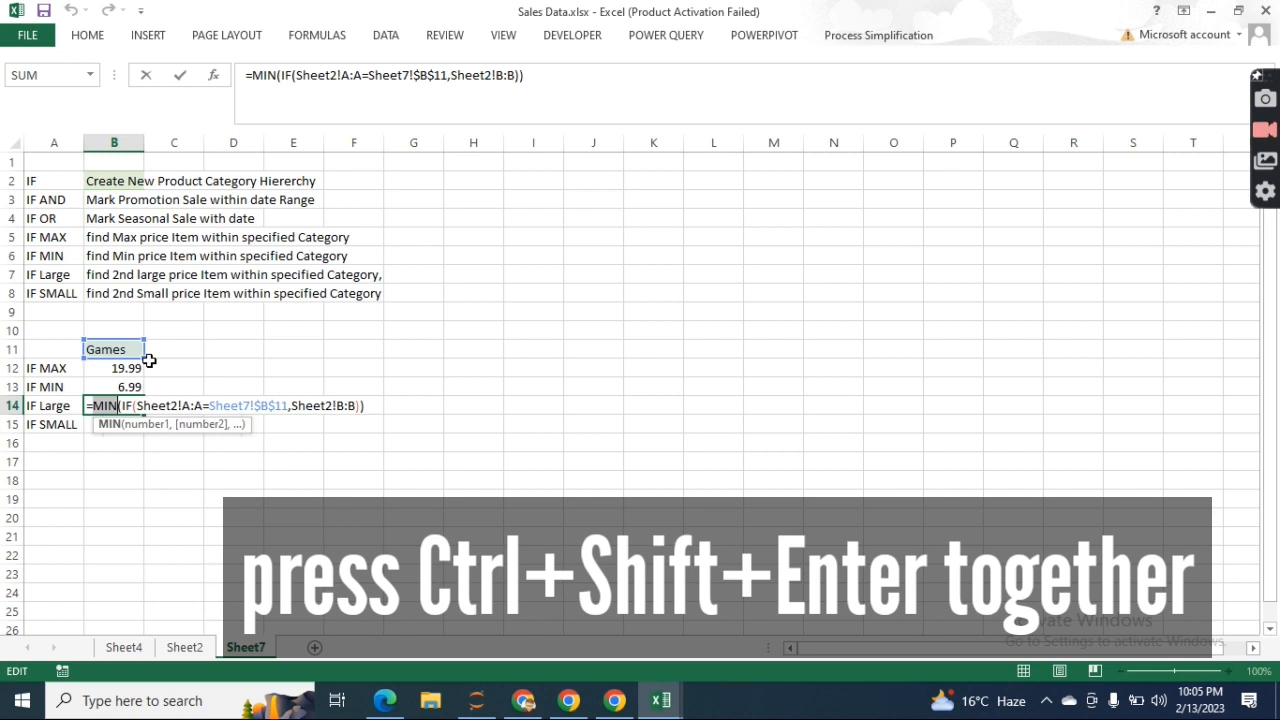
key(BackSpace)
key(BackSpace)
key(BackSpace)
text(Large)
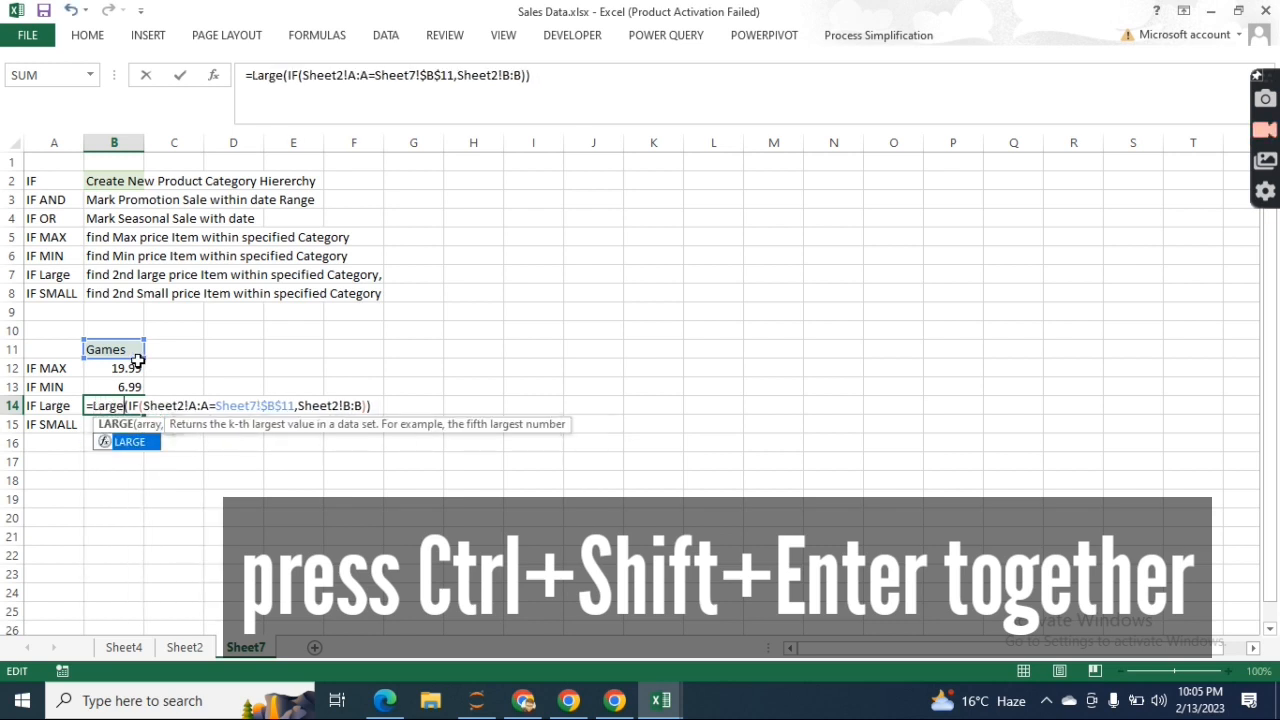
Step: Add 2 as the k argument after the IF function in B14 and enter the formula as an array formula
key(Right)
key(Right)
key(Right)
key(Right)
key(Right)
key(Right)
key(Right)
key(Right)
key(Right)
key(Right)
key(Right)
key(Right)
key(Right)
key(Right)
key(Right)
key(Right)
key(Right)
key(Right)
key(Right)
key(Right)
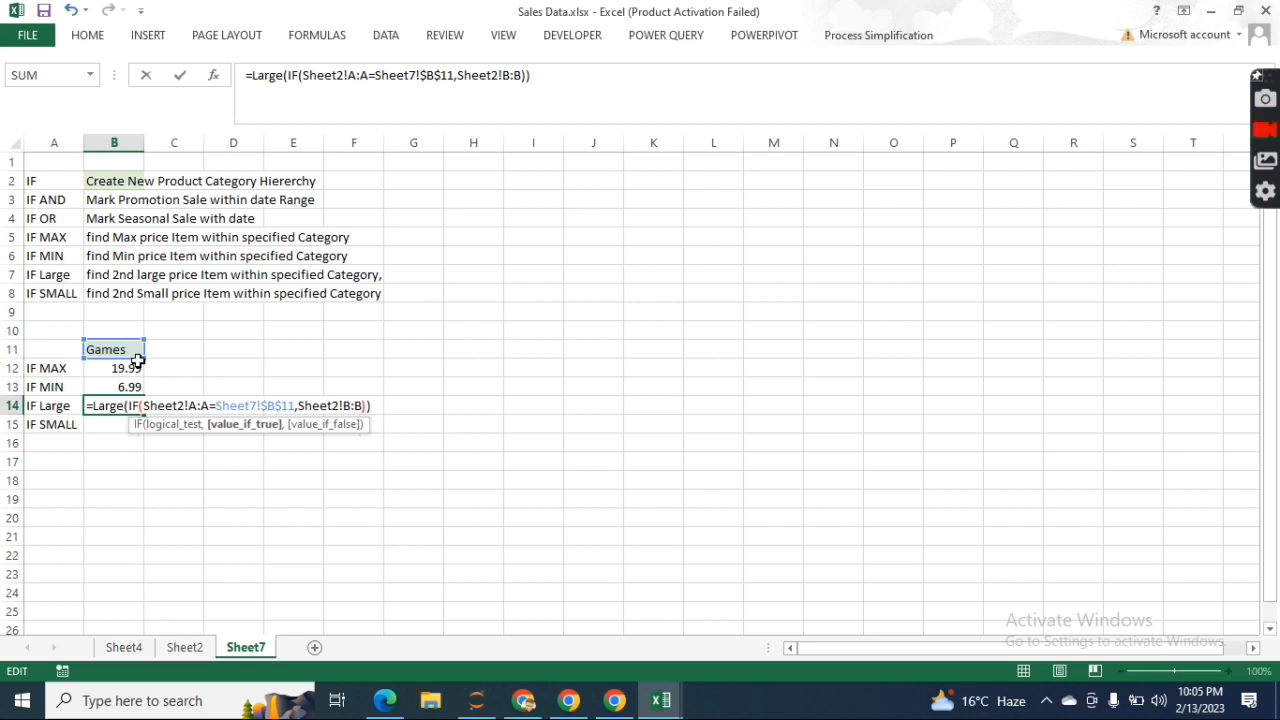
key(Right)
key(Right)
key(Right)
key(Right)
text(,2)
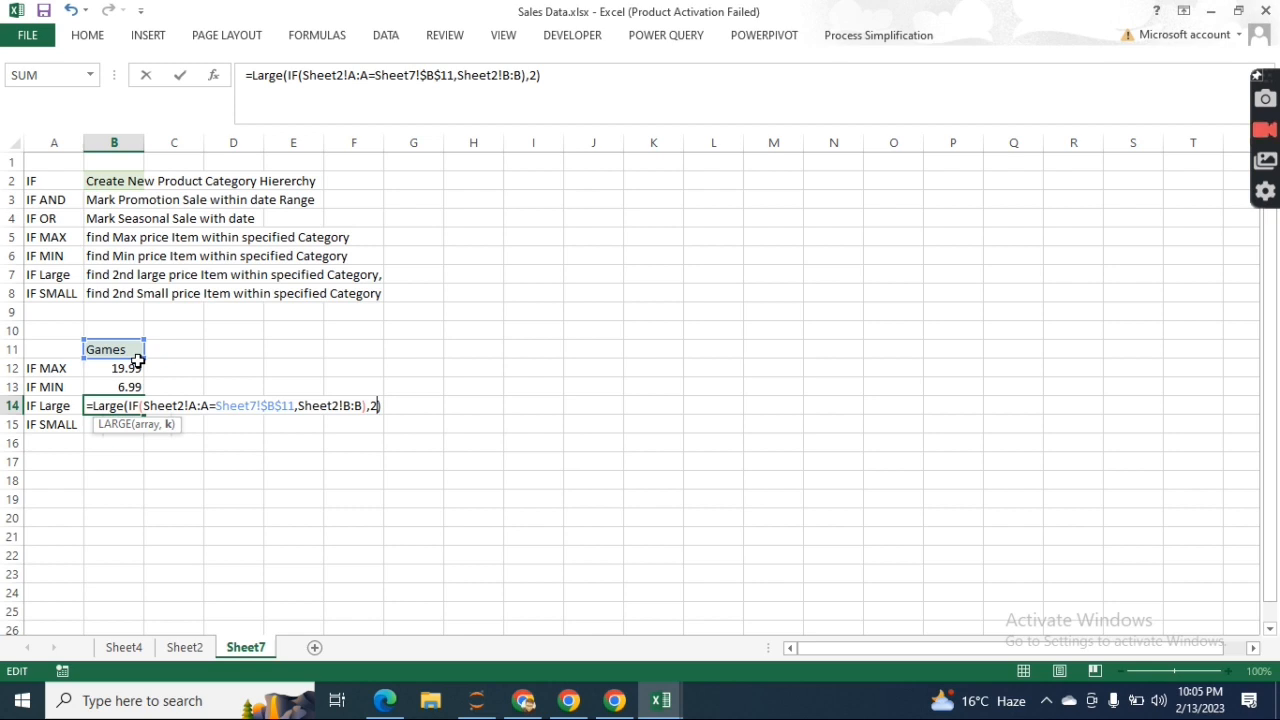
key(ctrl+shift+Return)
Step: Fill the B14 formula down into B15, replace LARGE with SMALL, and enter it as an array formula
key(Down)
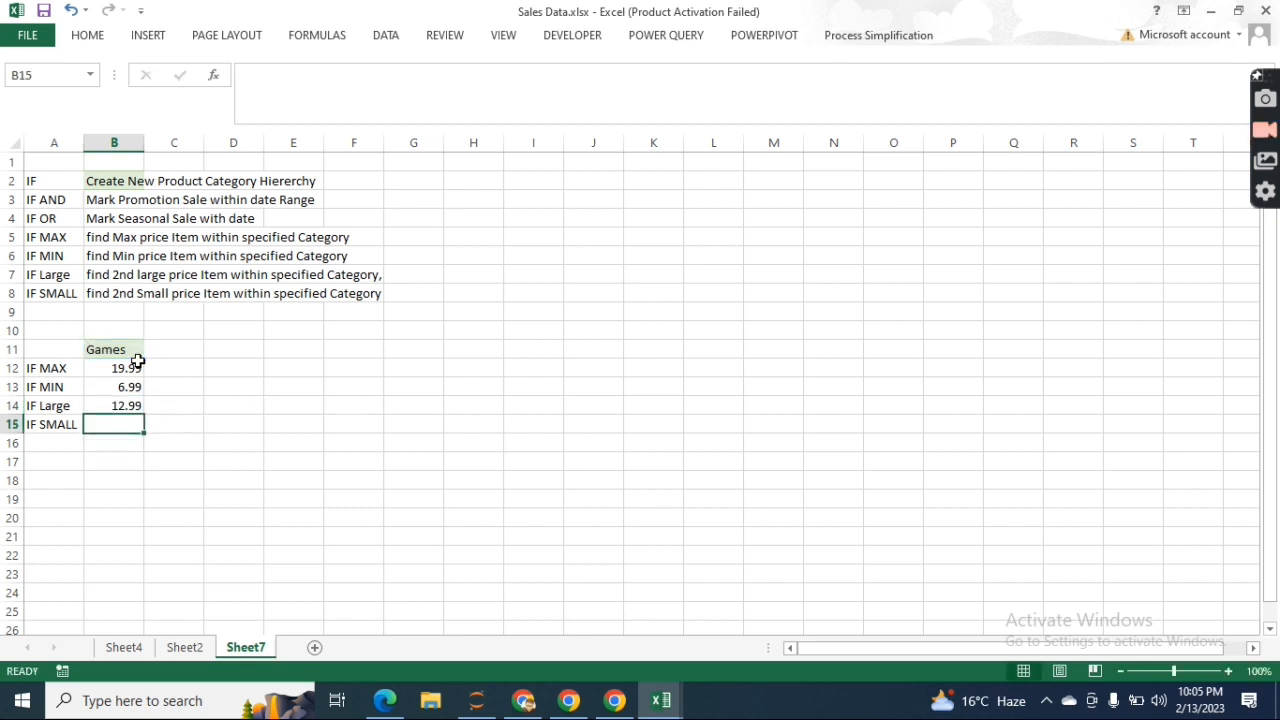
key(ctrl+d)
key(F2)
key(ctrl+Left)
key(ctrl+Left)
key(ctrl+Left)
key(ctrl+Left)
key(ctrl+Left)
key(ctrl+Left)
key(ctrl+Left)
key(ctrl+Left)
key(ctrl+Left)
key(ctrl+Left)
key(ctrl+Left)
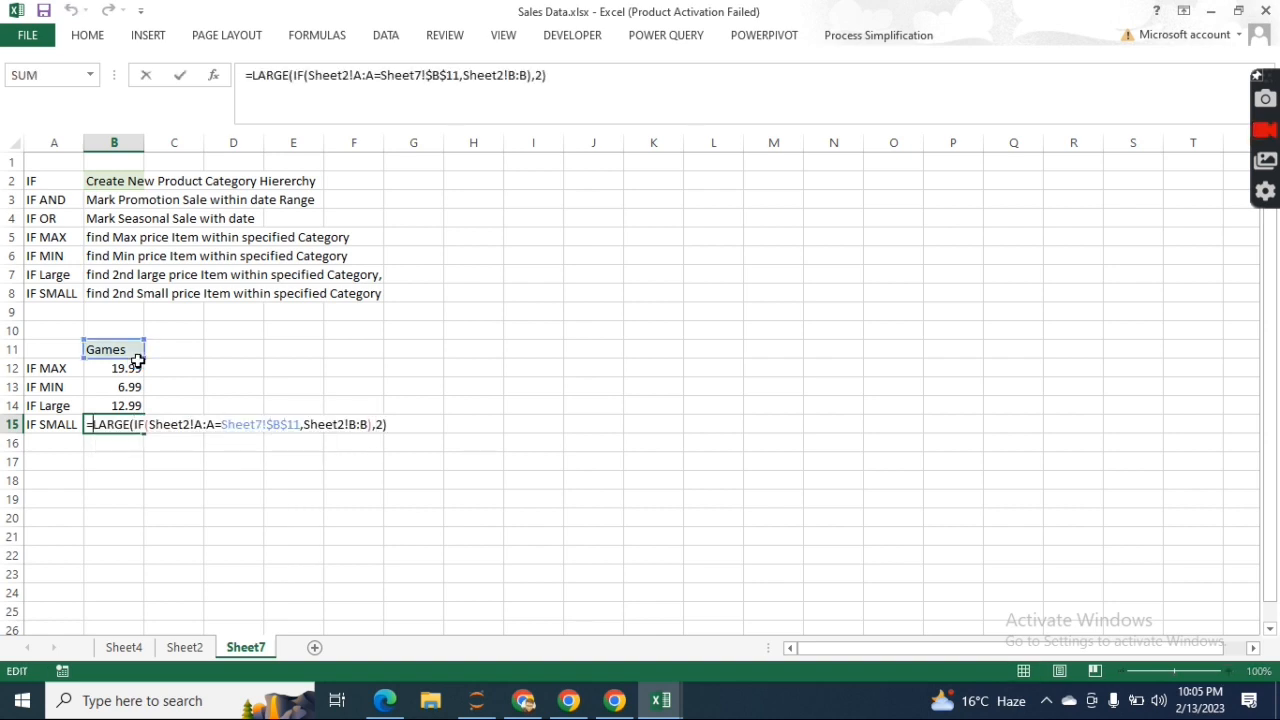
key(shift+Right)
key(shift+Right)
key(shift+Right)
key(shift+Right)
key(shift+Right)
text(SMA)
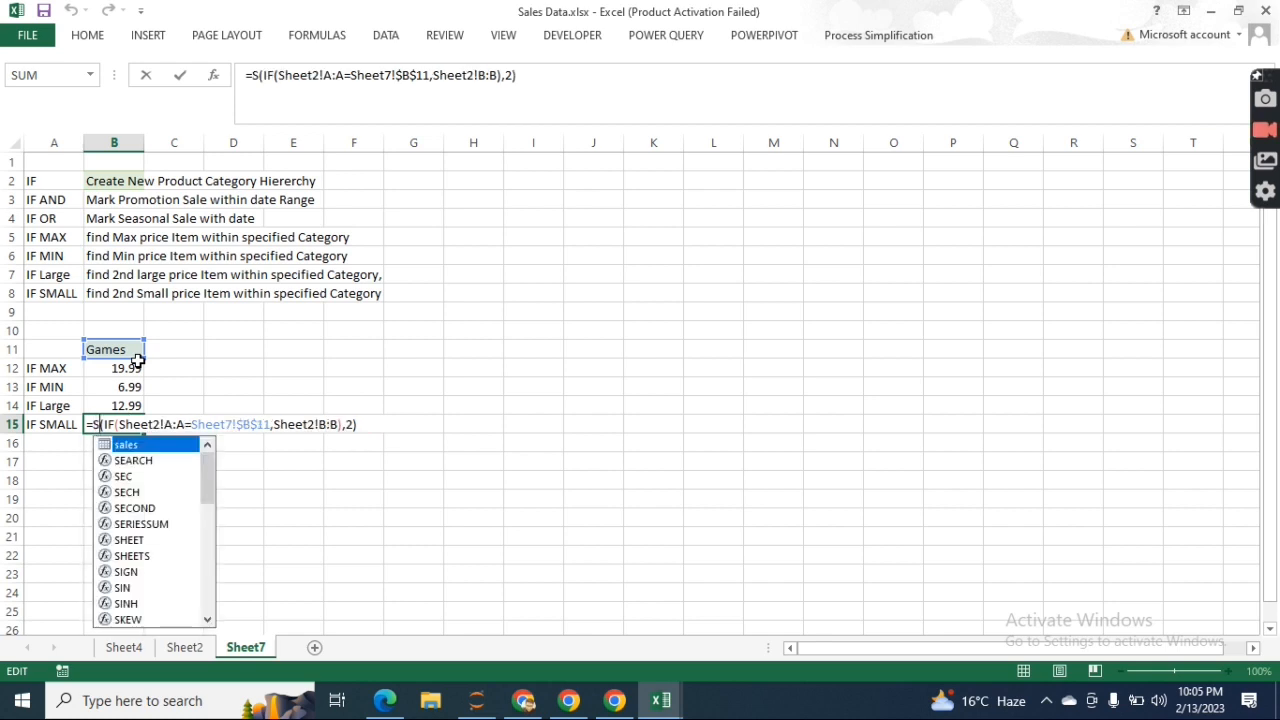
text(LL)
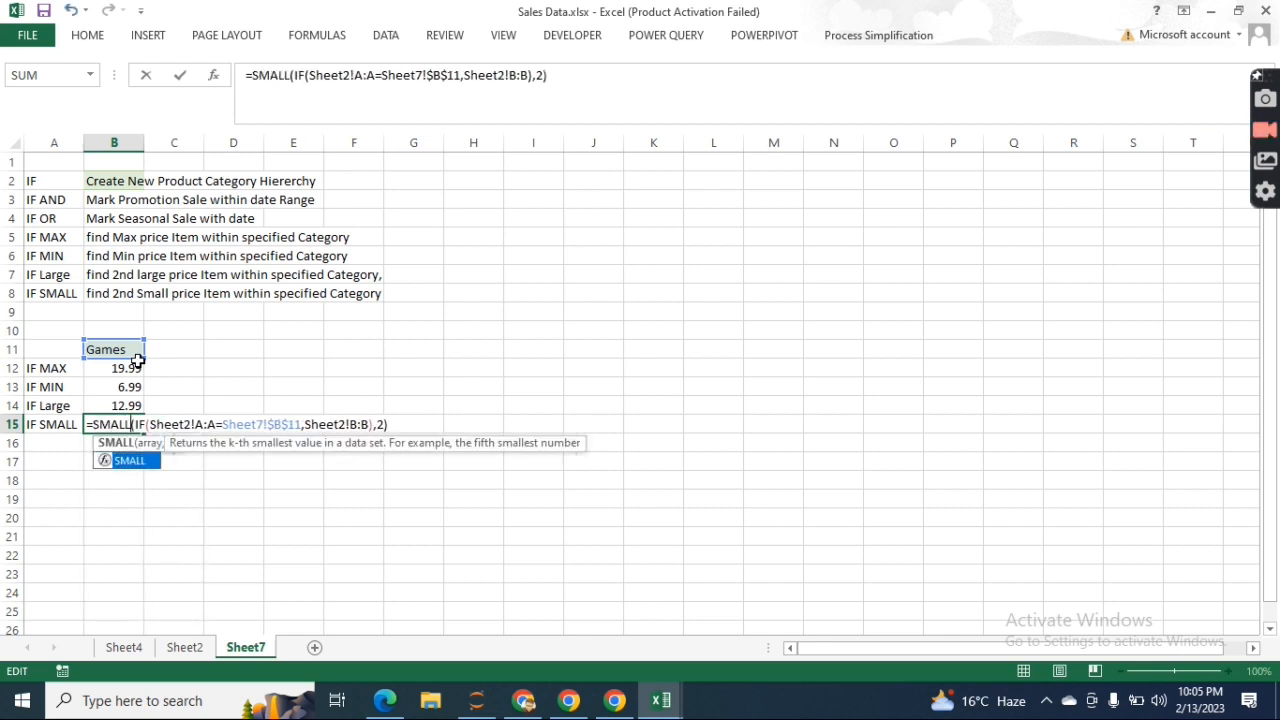
key(ctrl+shift+Return)
key(Up)
key(Up)
key(Up)
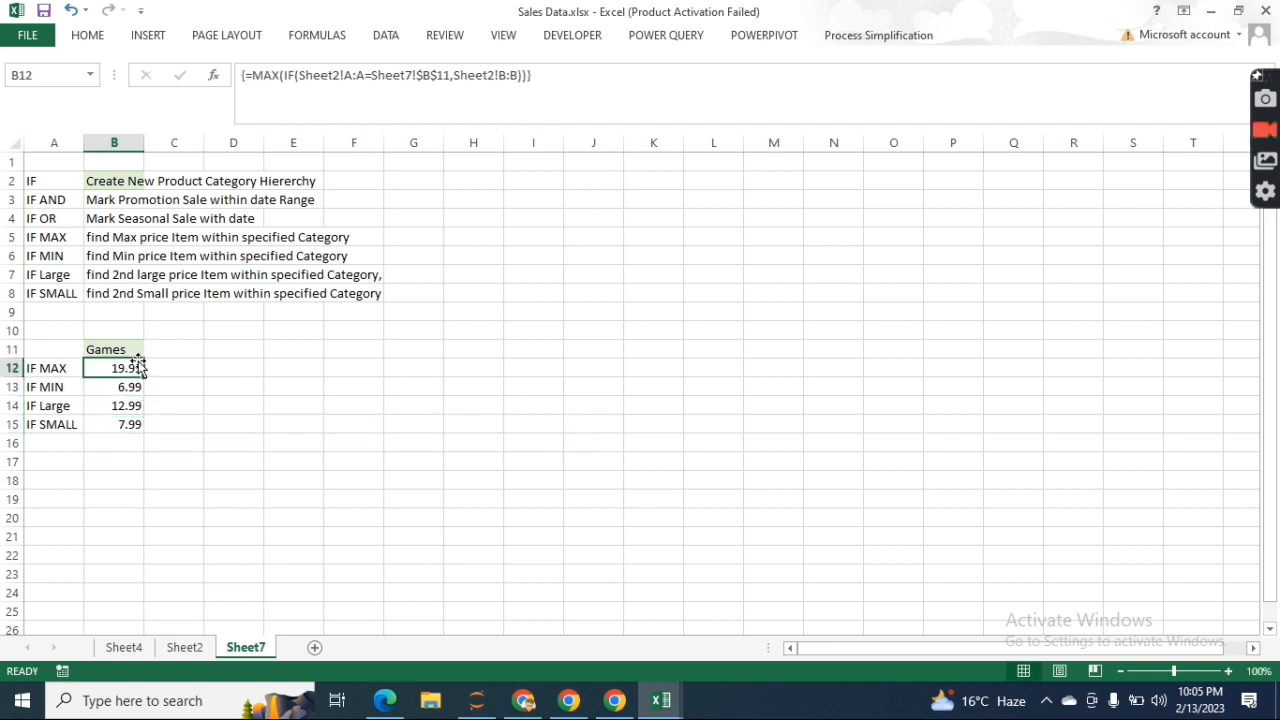
key(Left)
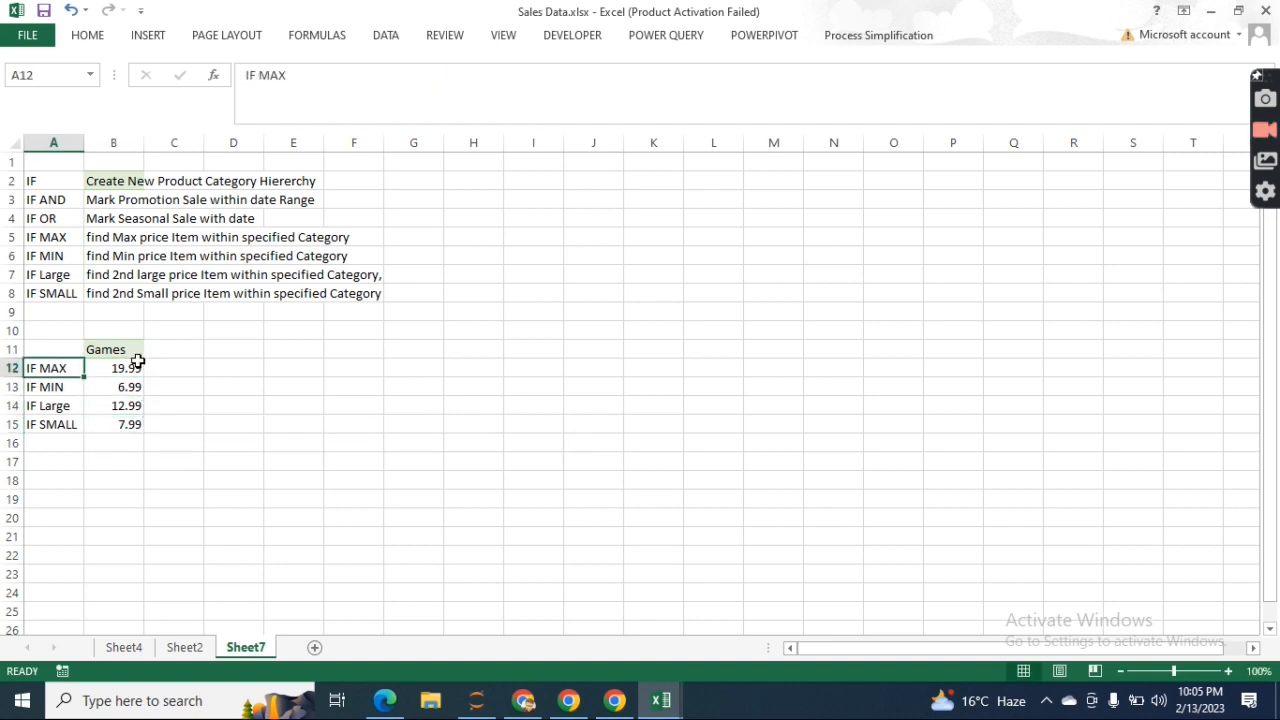
Step: Filter the products.Product_Category column on Sheet2 to show only Games
click(184, 647)
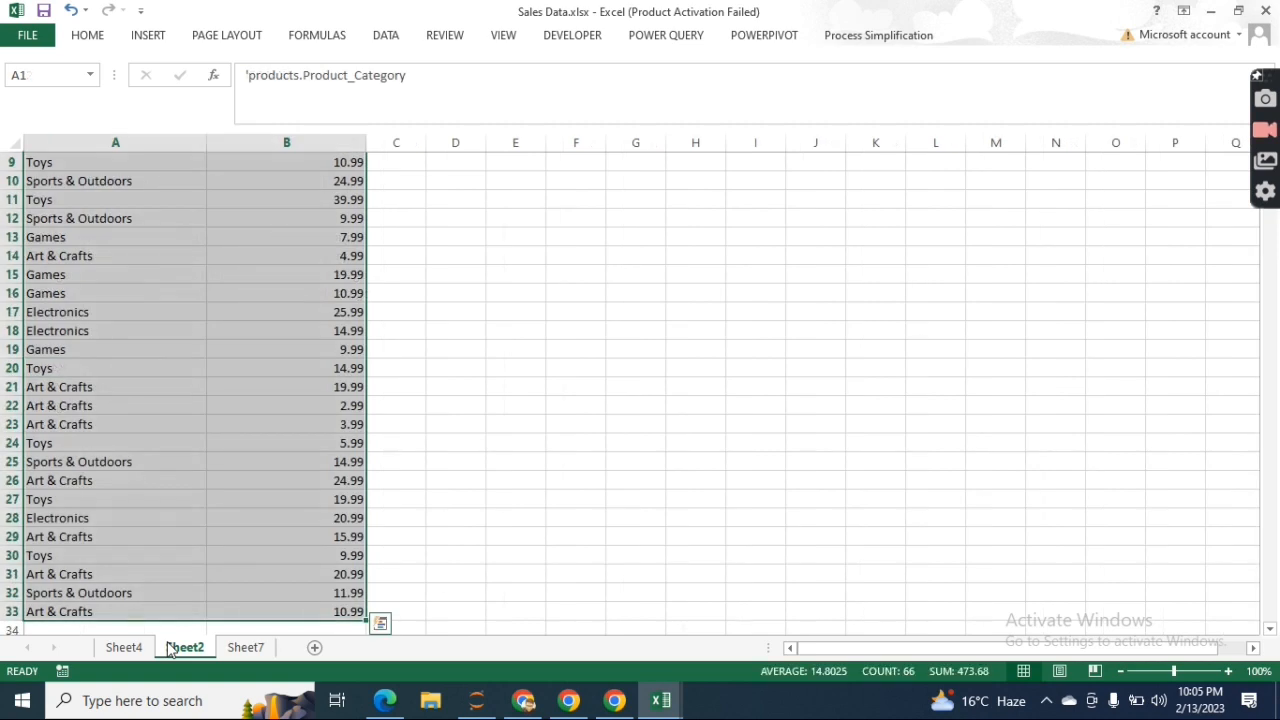
click(196, 257)
key(ctrl+Home)
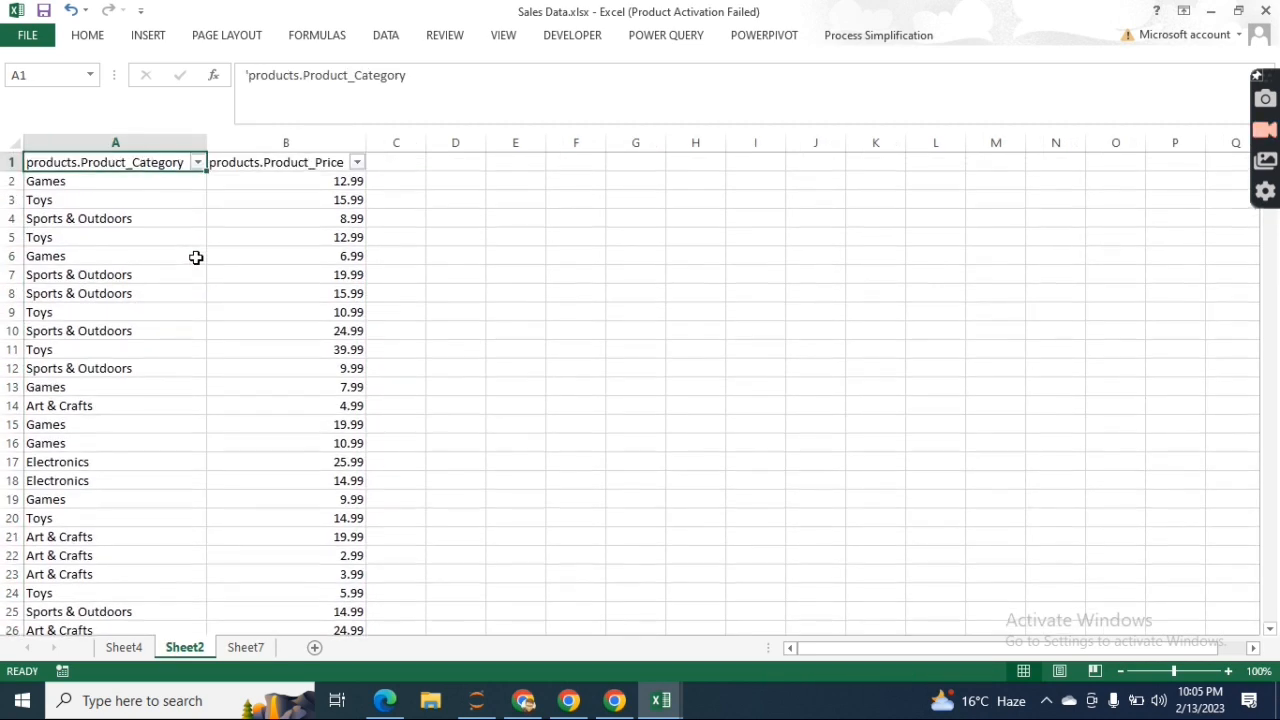
key(alt+Down)
key(Down)
key(Down)
key(Down)
key(Down)
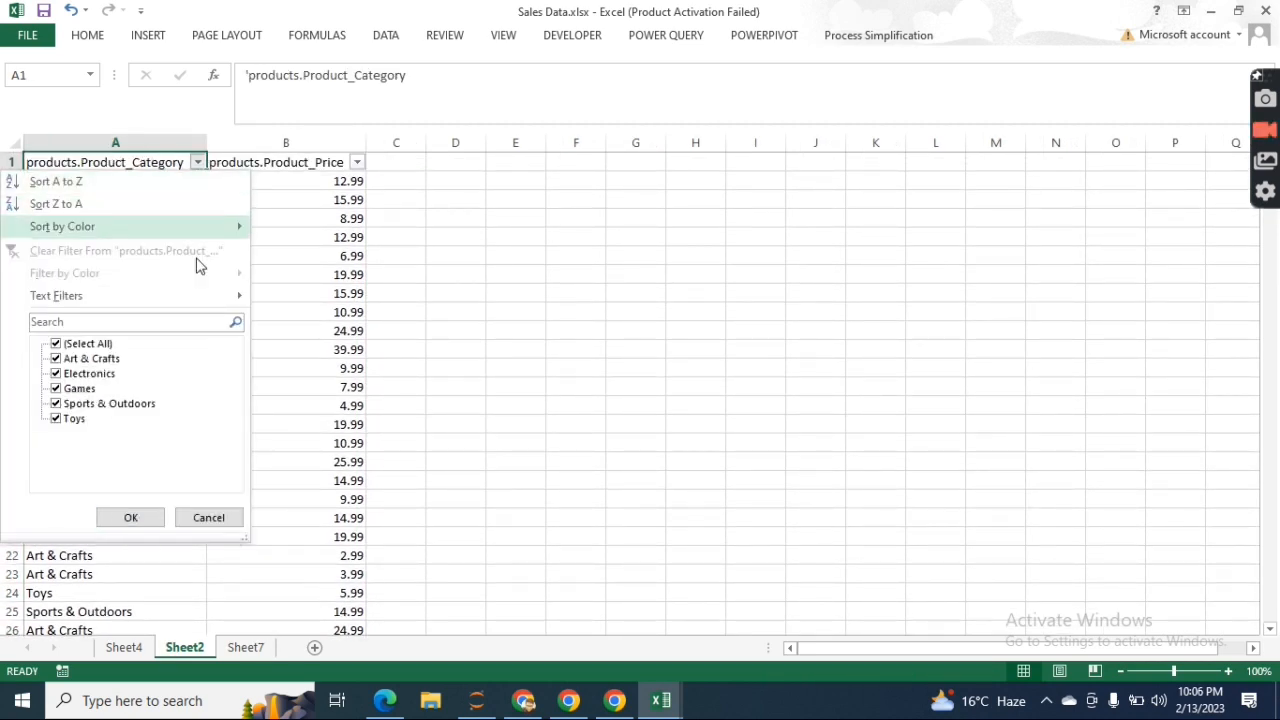
key(Down)
key(Down)
key(space)
key(Down)
key(Down)
key(Down)
key(space)
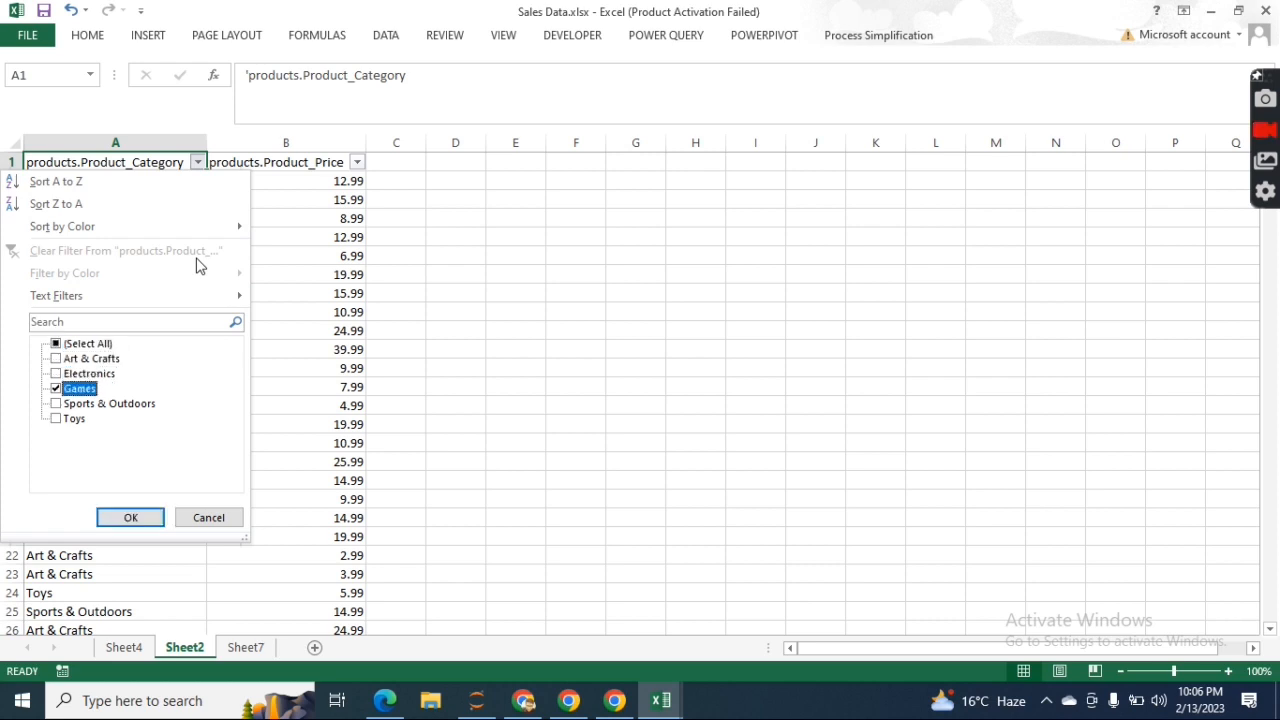
key(Return)
Step: Sort the filtered products.Product_Price column from largest to smallest
key(Right)
key(Down)
key(Up)
key(alt+Down)
key(Down)
key(Up)
key(Up)
key(Down)
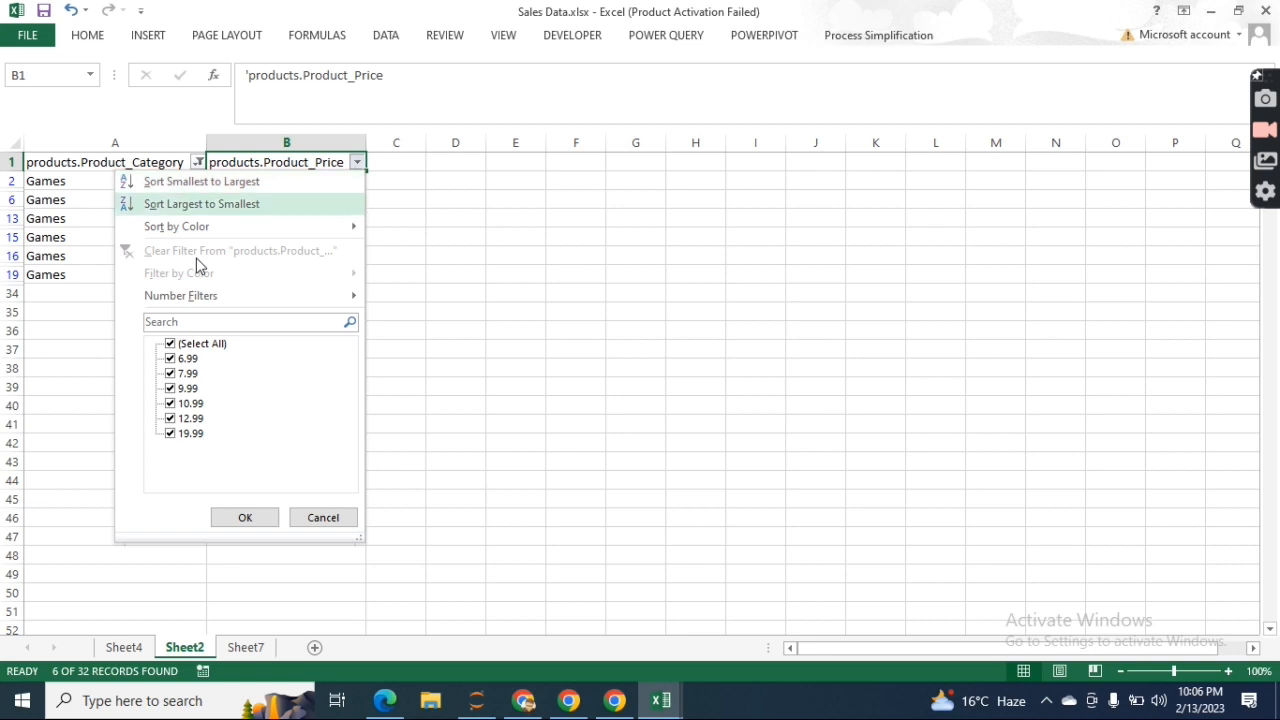
key(Up)
key(Down)
key(Escape)
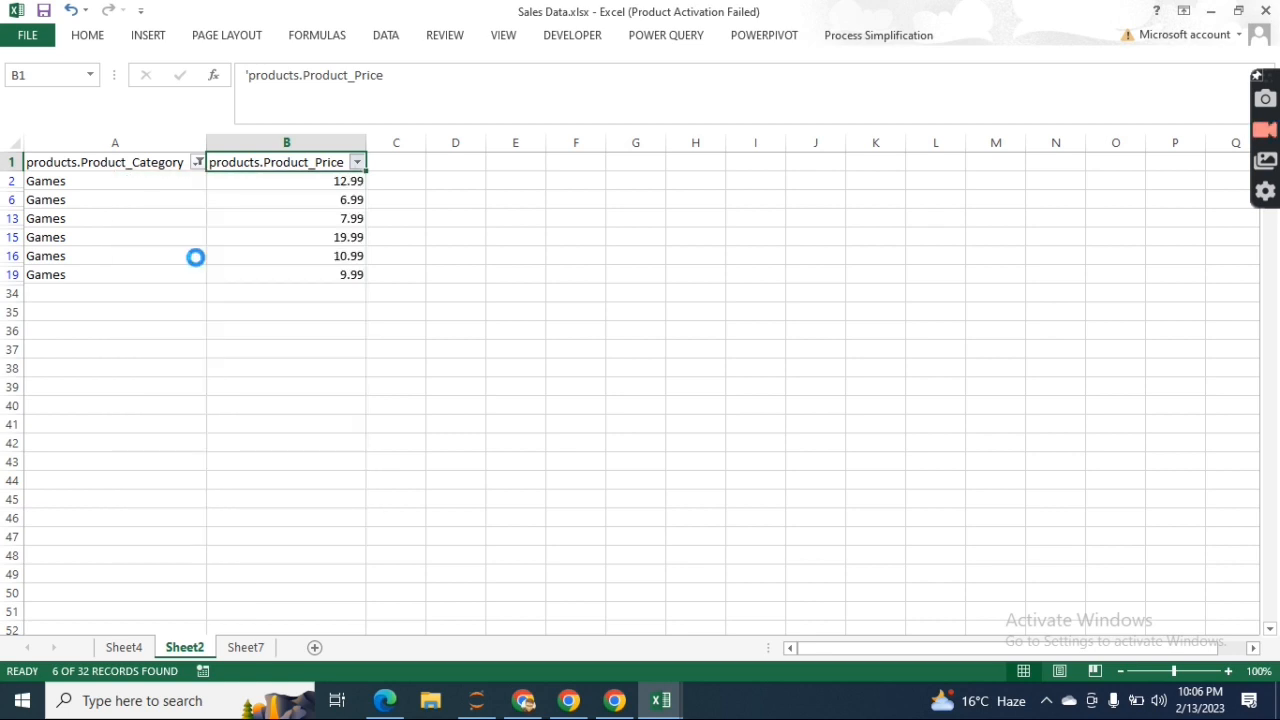
key(Left)
key(Right)
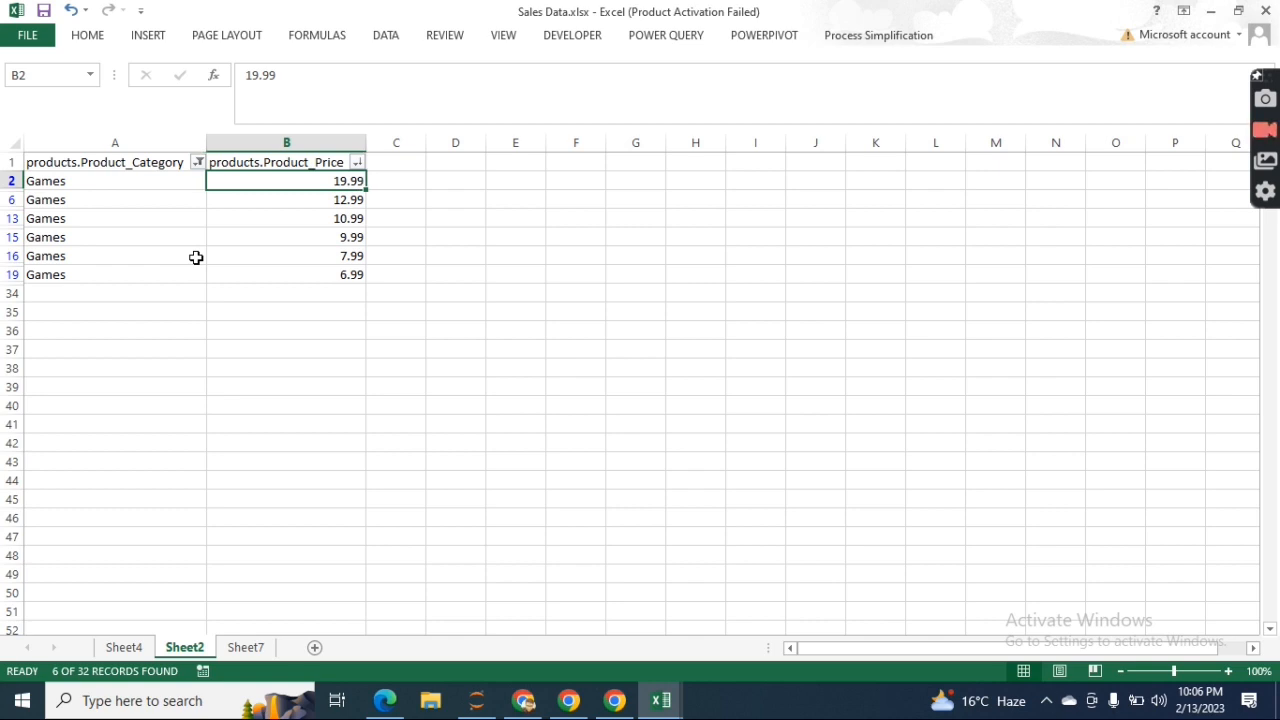
Step: Compare the highest and second-highest Games prices on Sheet2 with the IF MAX and IF Large results on Sheet7
key(Down)
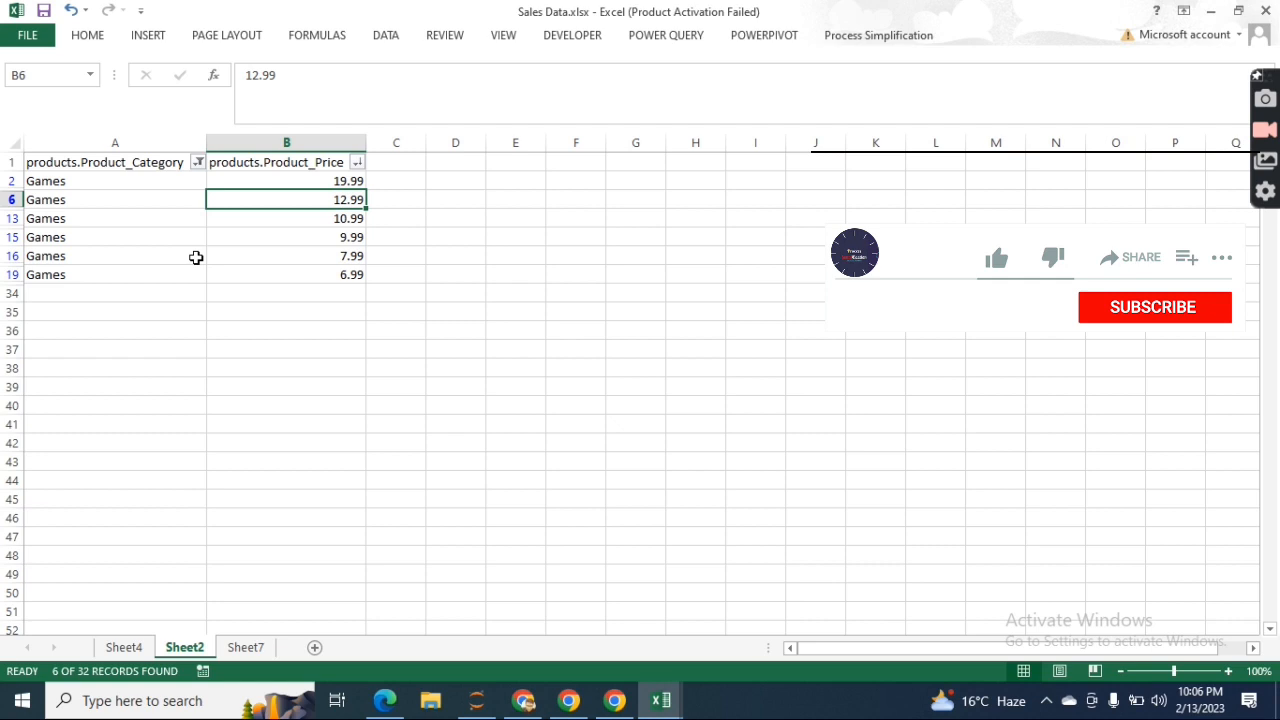
click(250, 649)
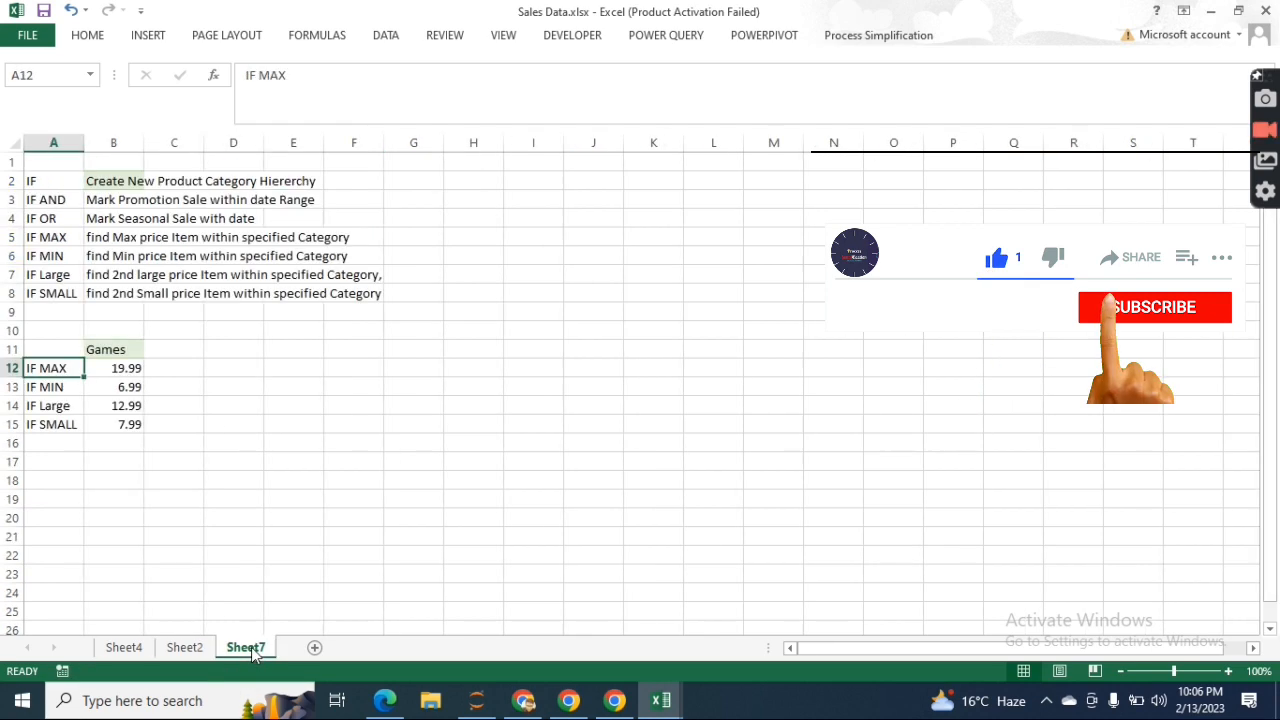
key(Right)
key(Right)
key(Left)
key(Down)
key(Down)
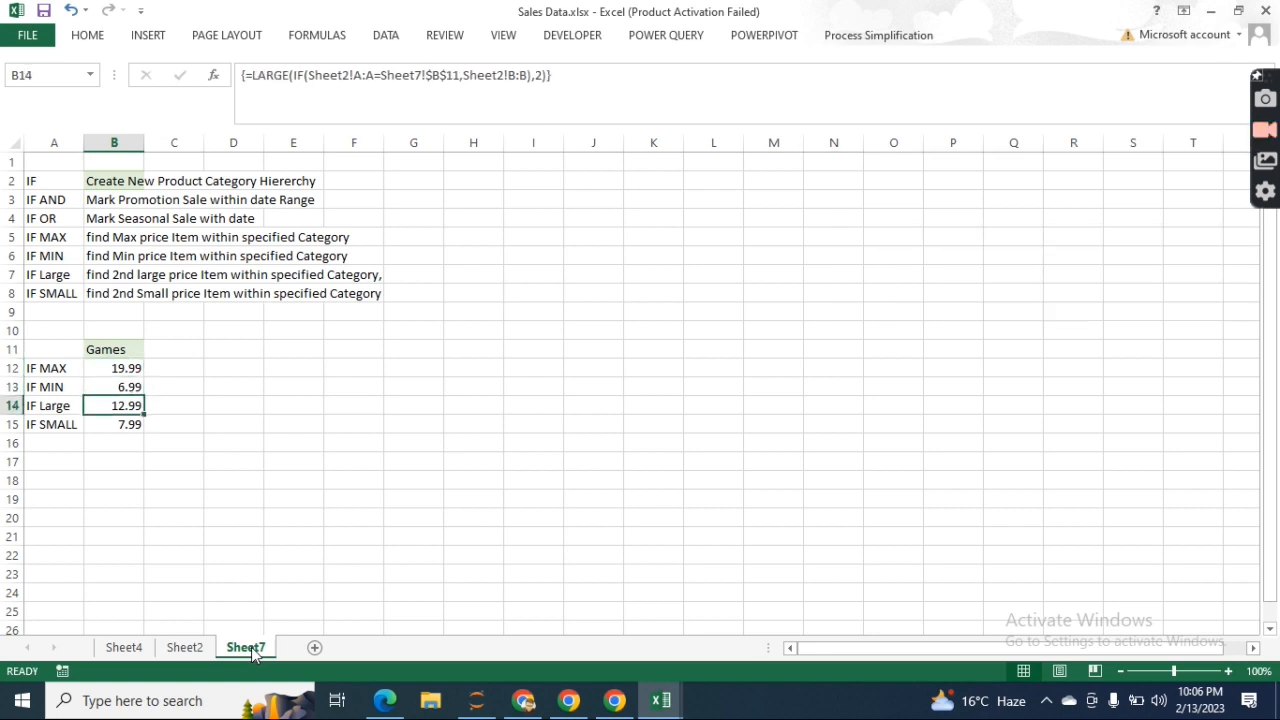
Step: Compare the lowest and second-lowest Games prices on Sheet2 with the IF MIN and IF SMALL results on Sheet7
click(185, 647)
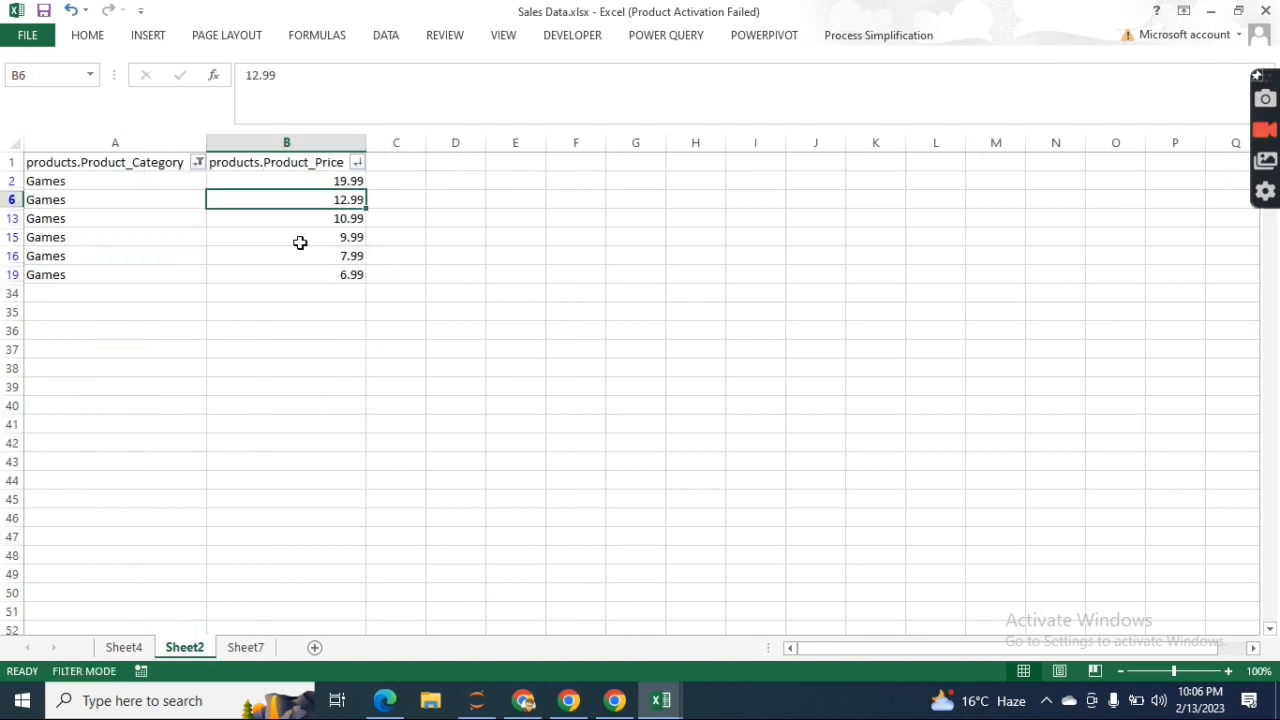
click(357, 273)
click(243, 646)
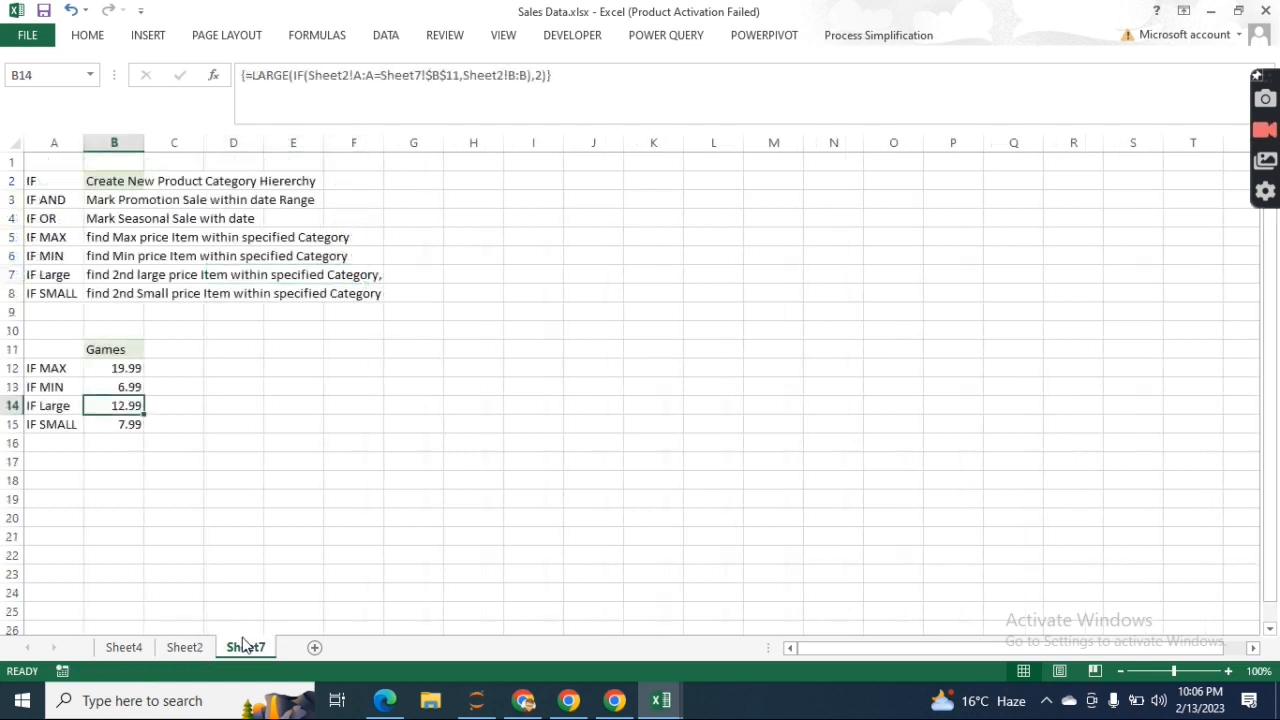
click(125, 388)
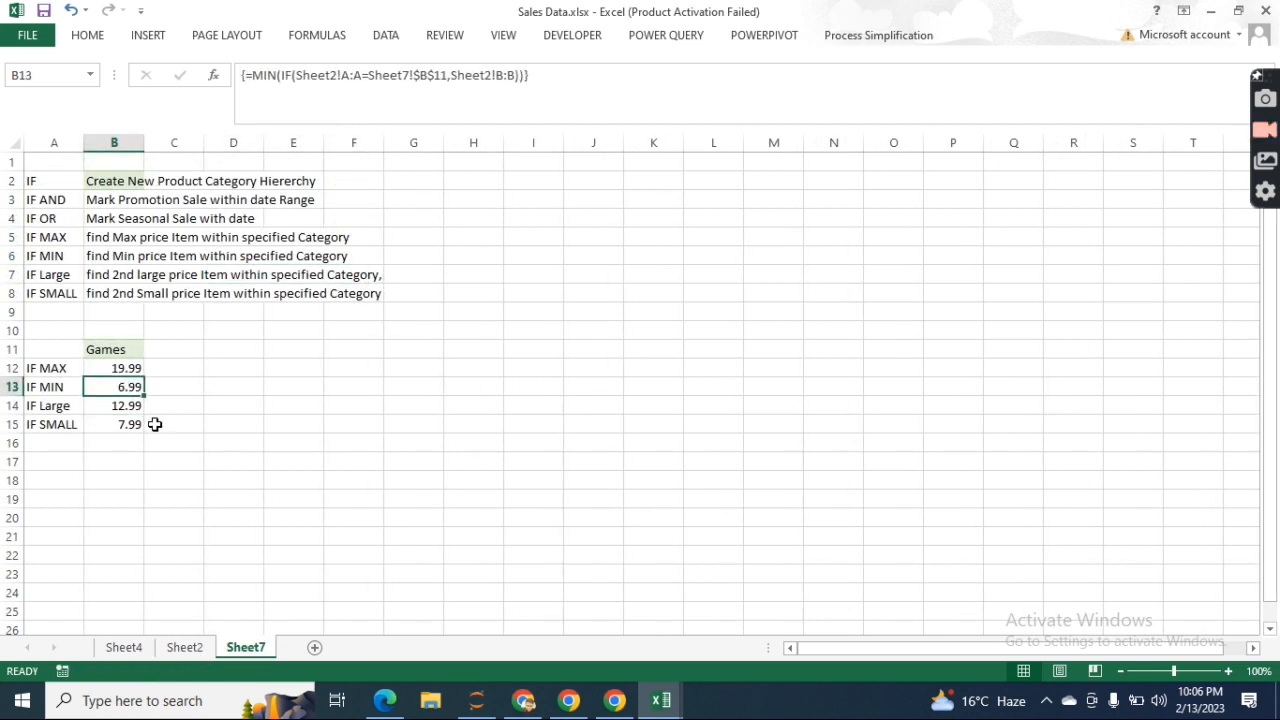
click(137, 427)
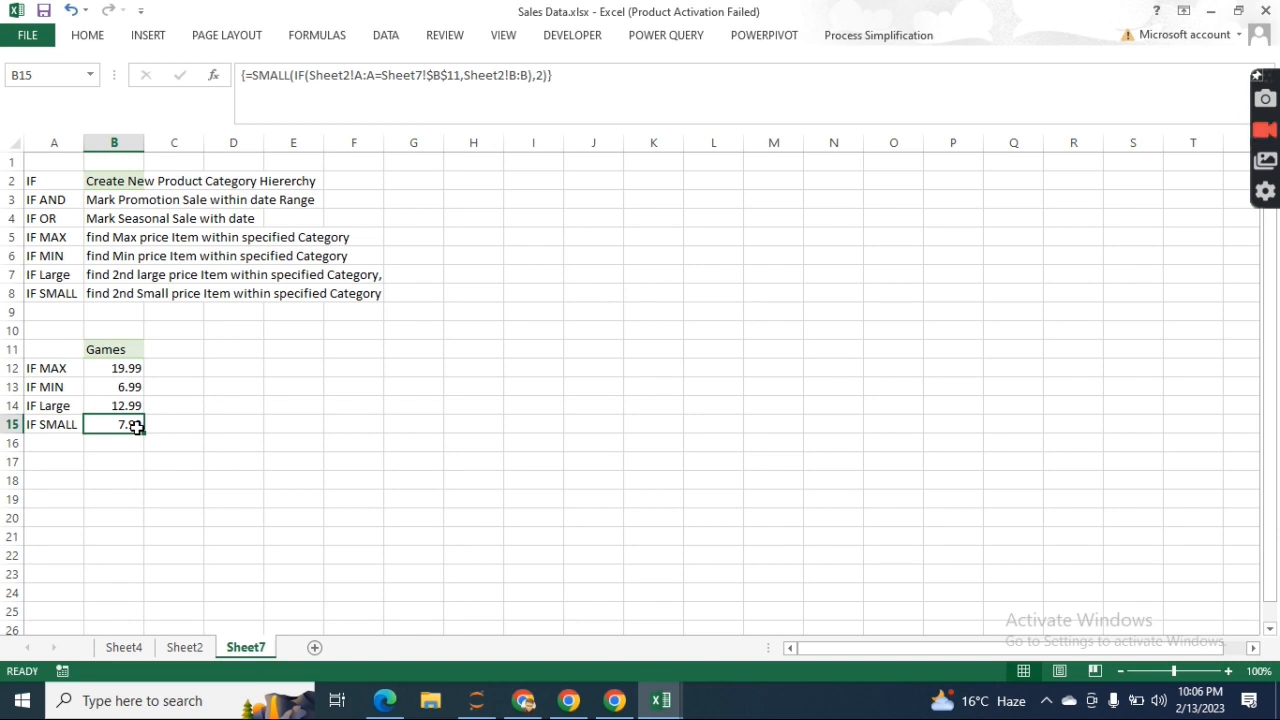
click(198, 651)
click(337, 256)
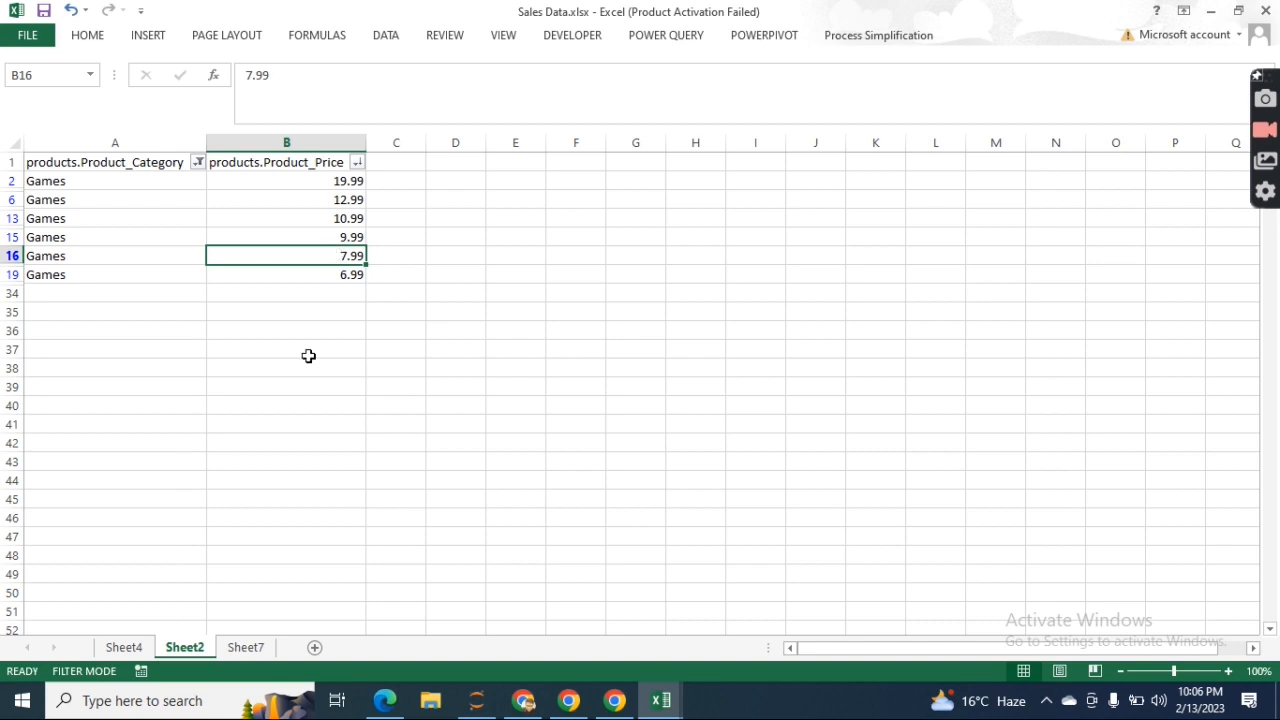
Step: Clear the filter from the products.Product_Category column on Sheet2
click(198, 163)
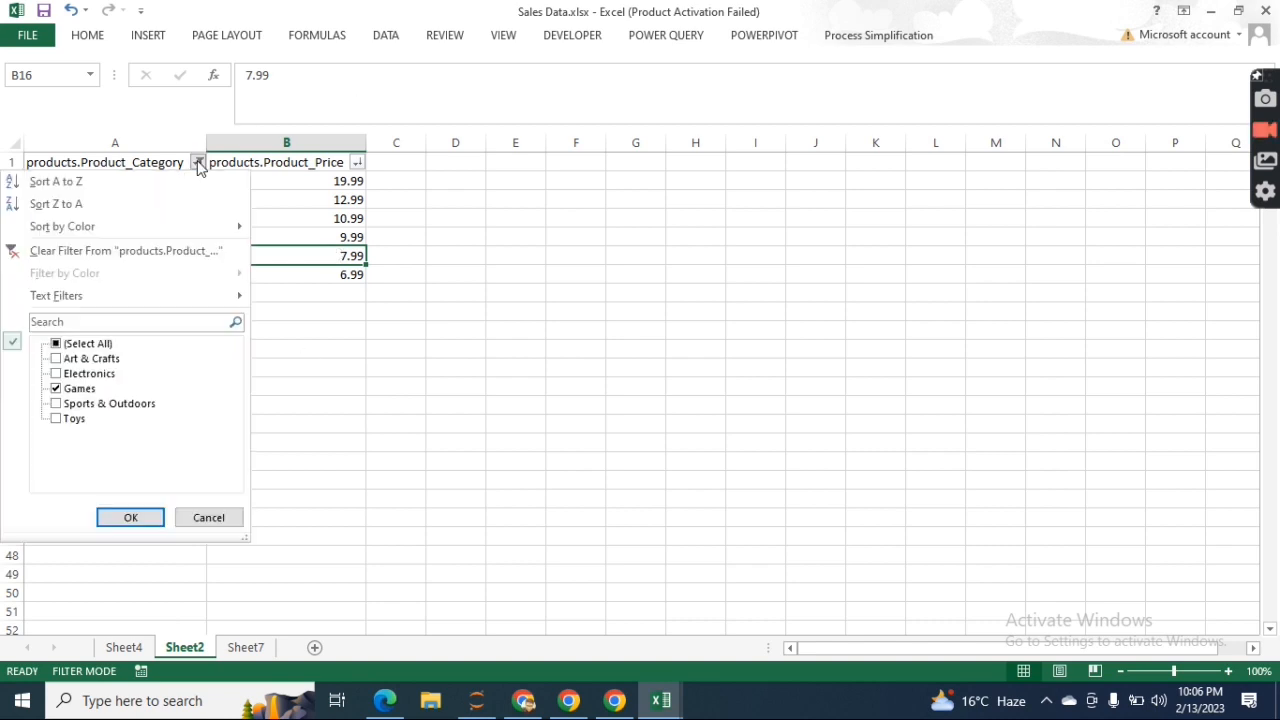
click(168, 252)
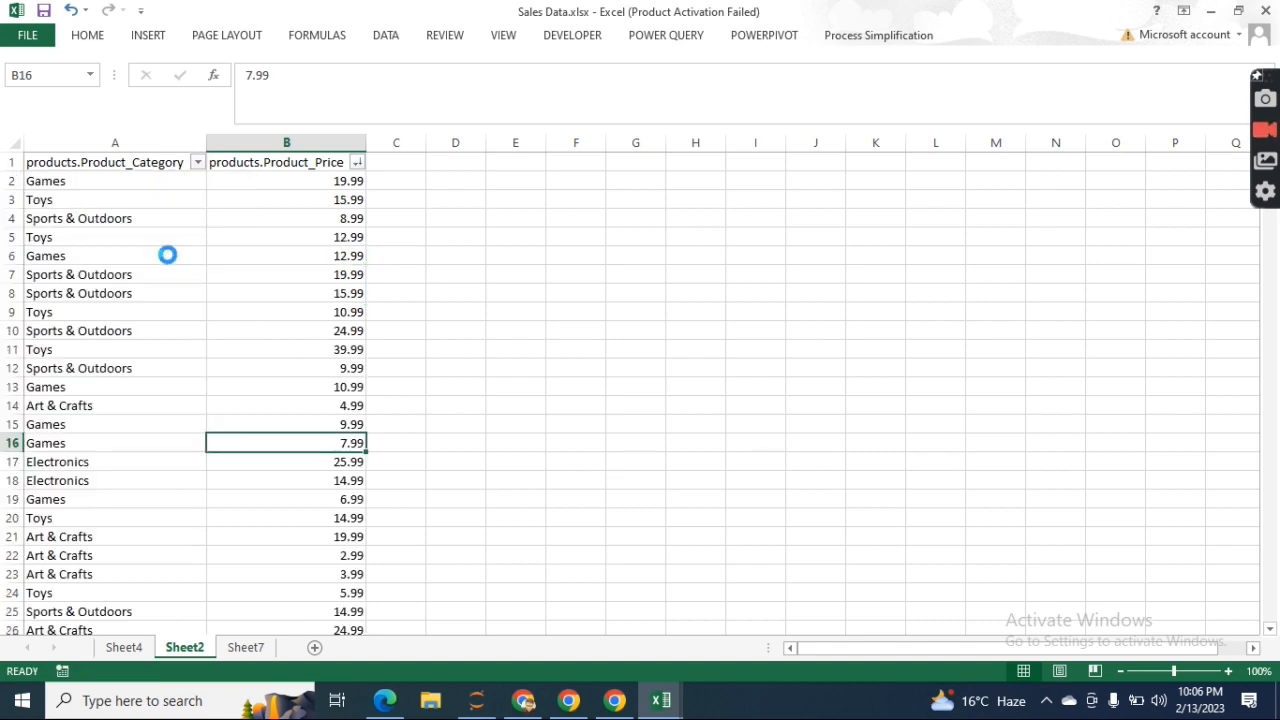
Step: Copy the Toys category from cell A3 on Sheet2 into cell B11 on Sheet7
click(102, 197)
key(ctrl+c)
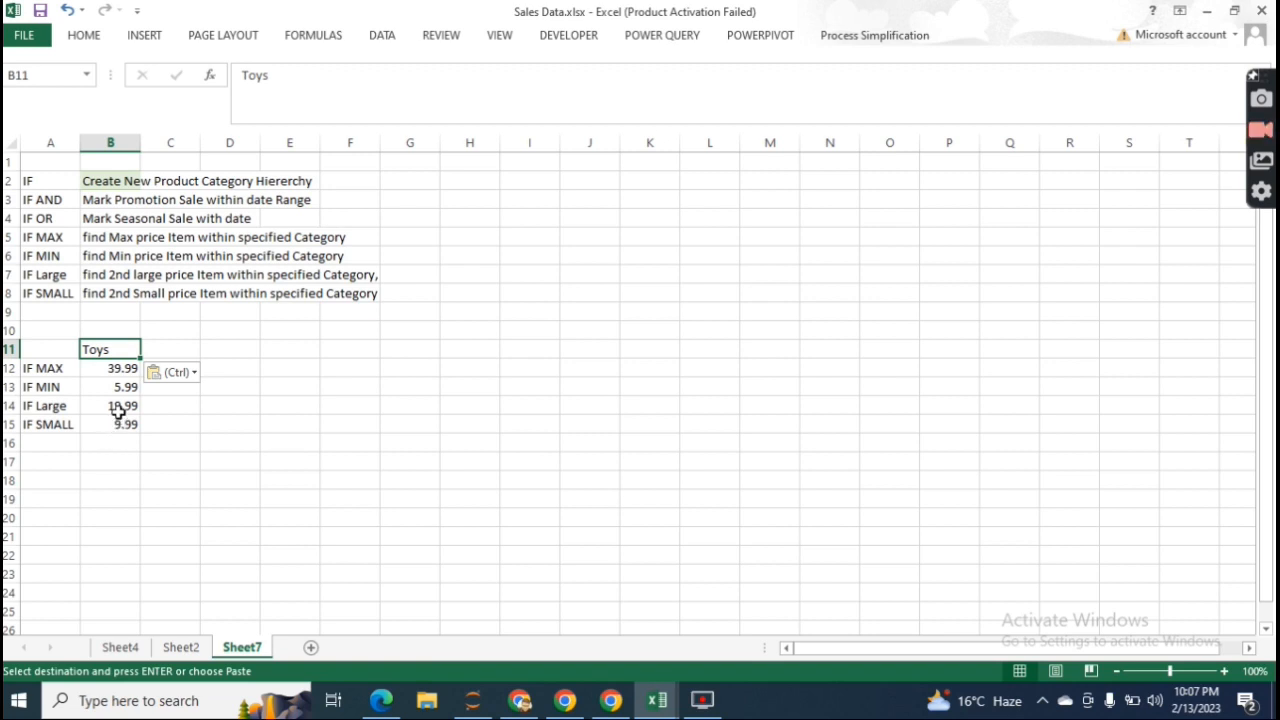
Step: Change the rank argument of the IF Large formula in B14 to 3 and re-enter it as an array formula
click(118, 410)
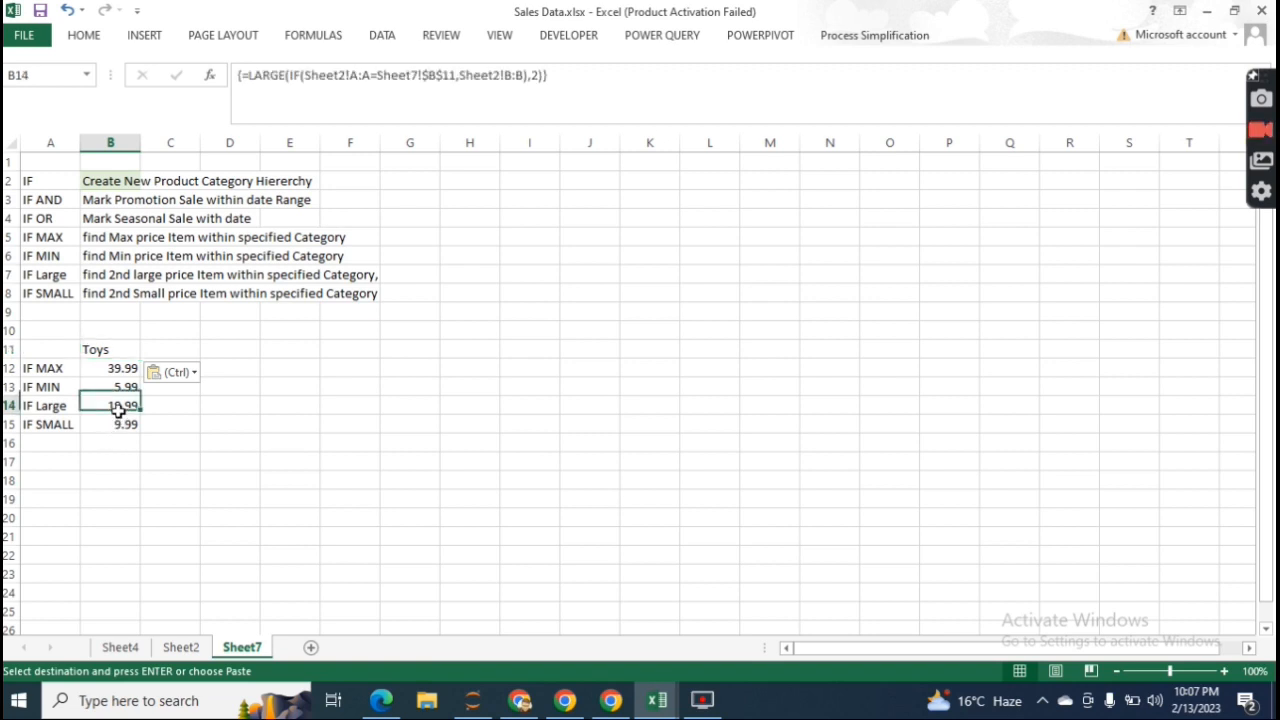
click(540, 75)
key(BackSpace)
text(3)
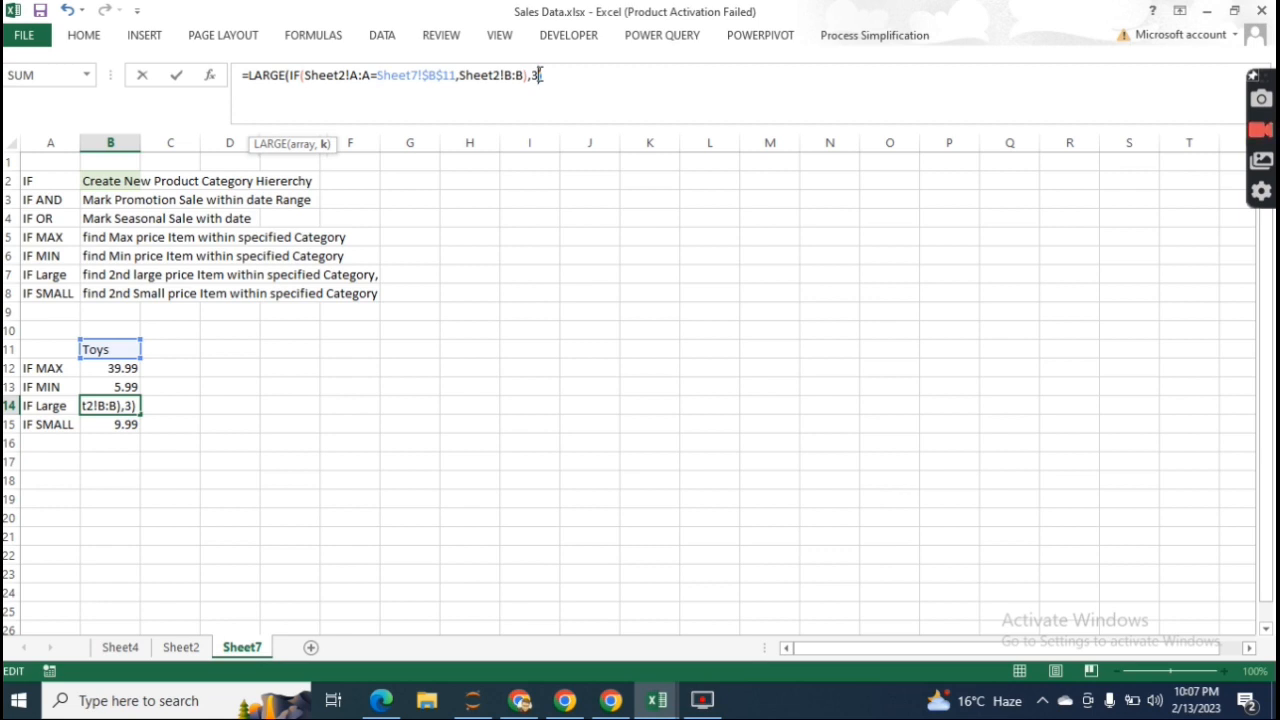
key(ctrl+shift+Return)
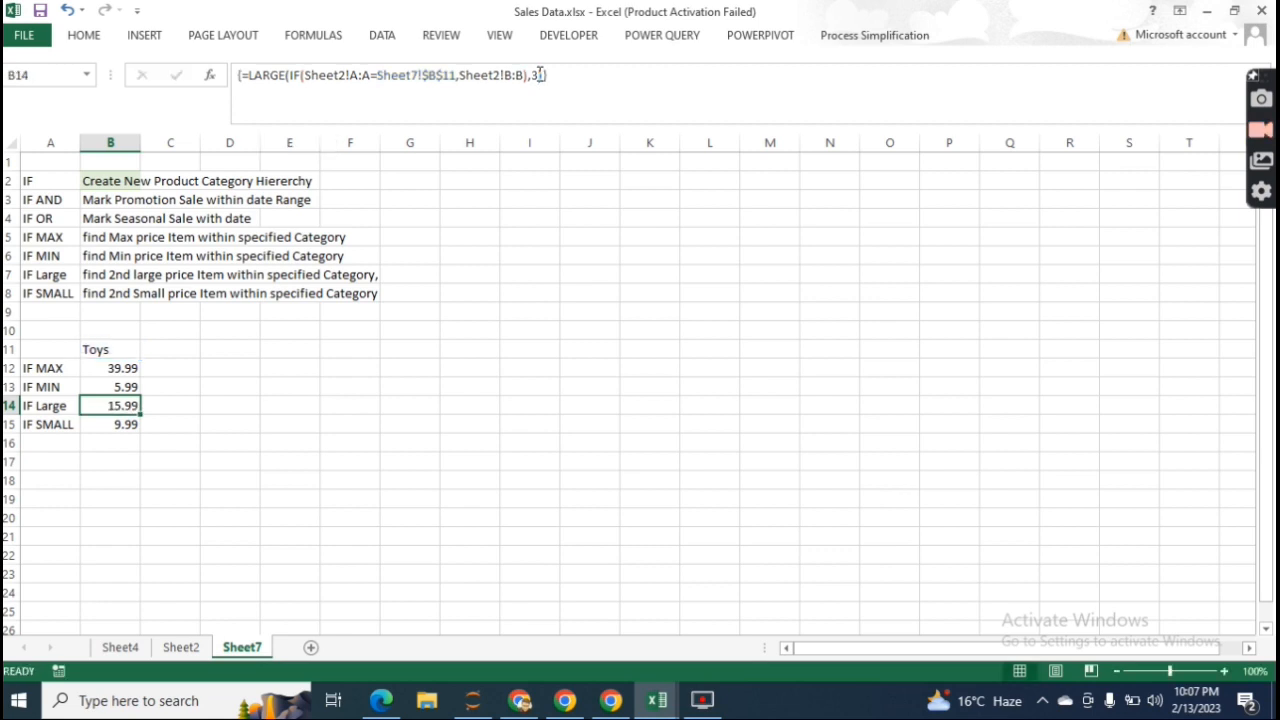
key(Down)
key(Up)
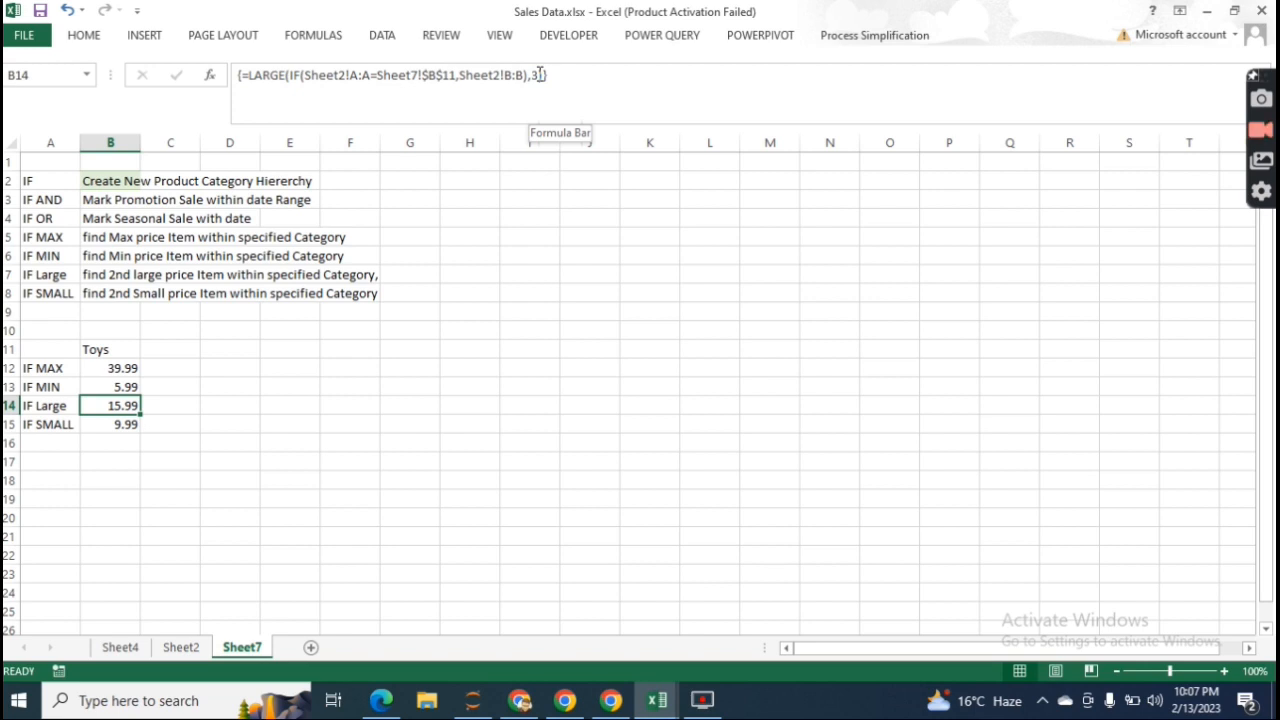
Step: Set the rank argument of the IF SMALL array formula in B15 to 3
key(Down)
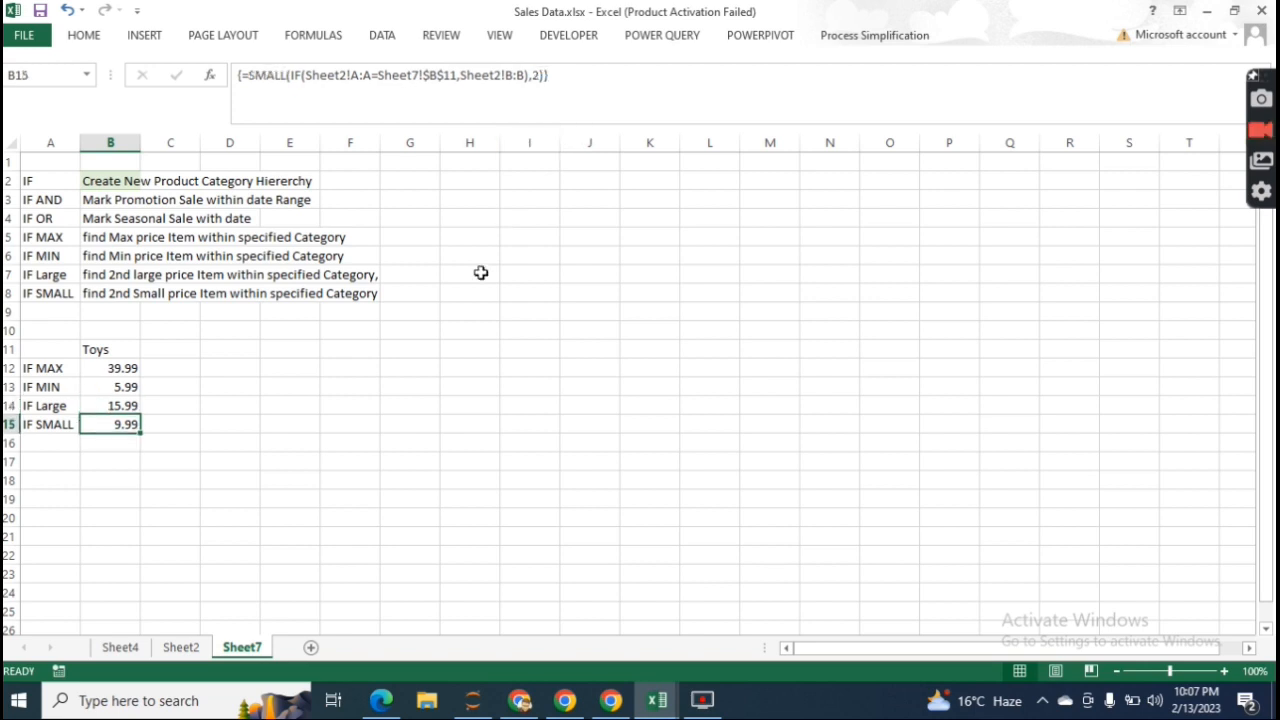
key(F2)
key(Left)
key(BackSpace)
text(#)
key(BackSpace)
text(3)
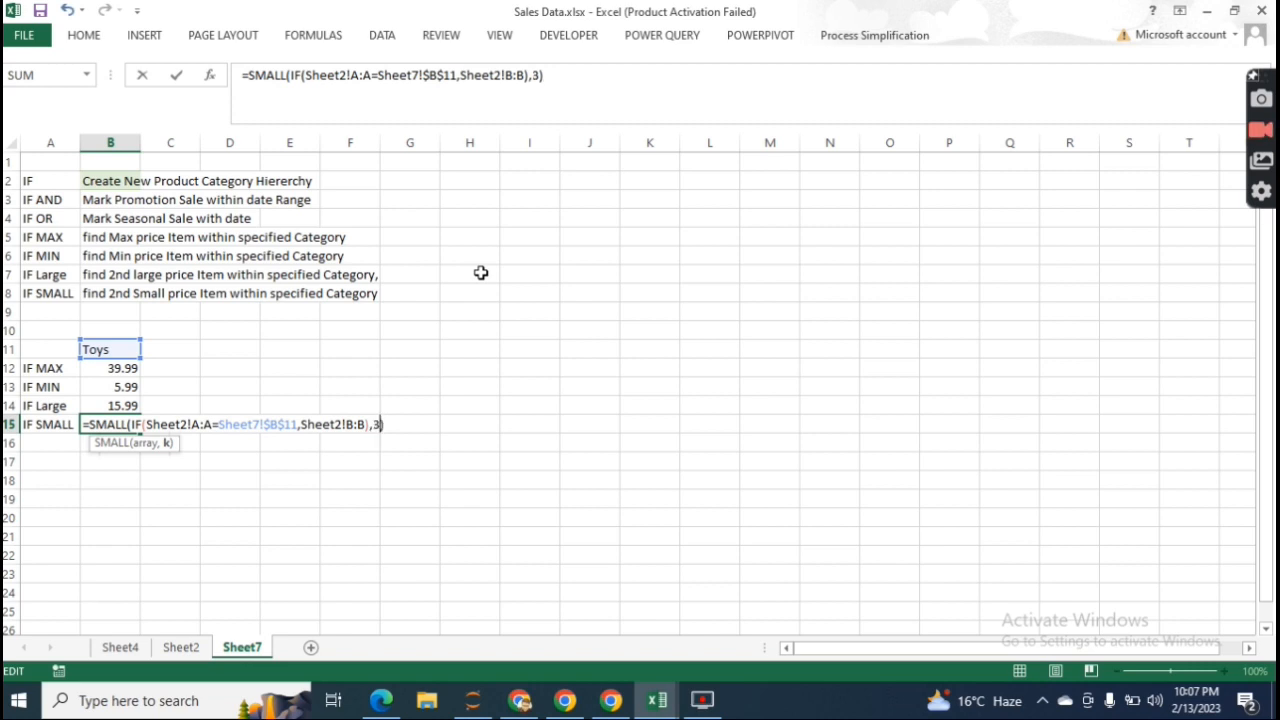
key(ctrl+shift+Return)
key(Up)
key(Down)
Step: Filter the products.Product_Category column on Sheet2 to show only Toys
click(181, 647)
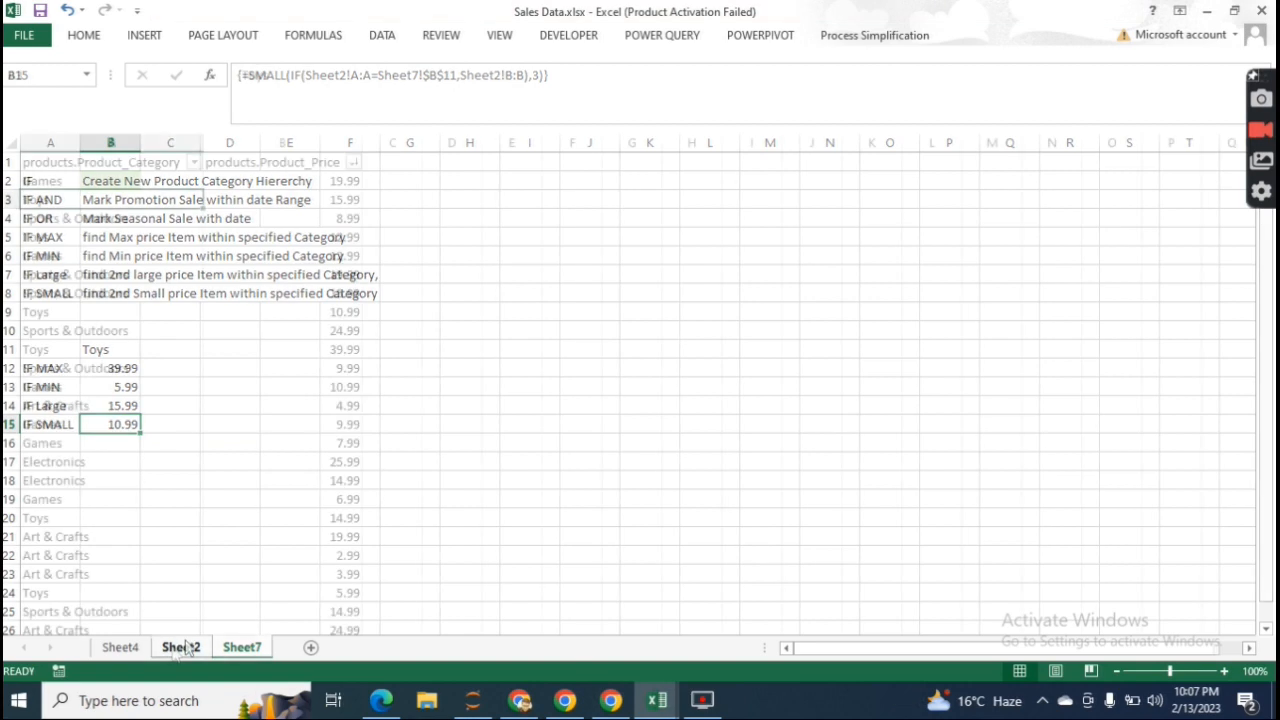
click(194, 163)
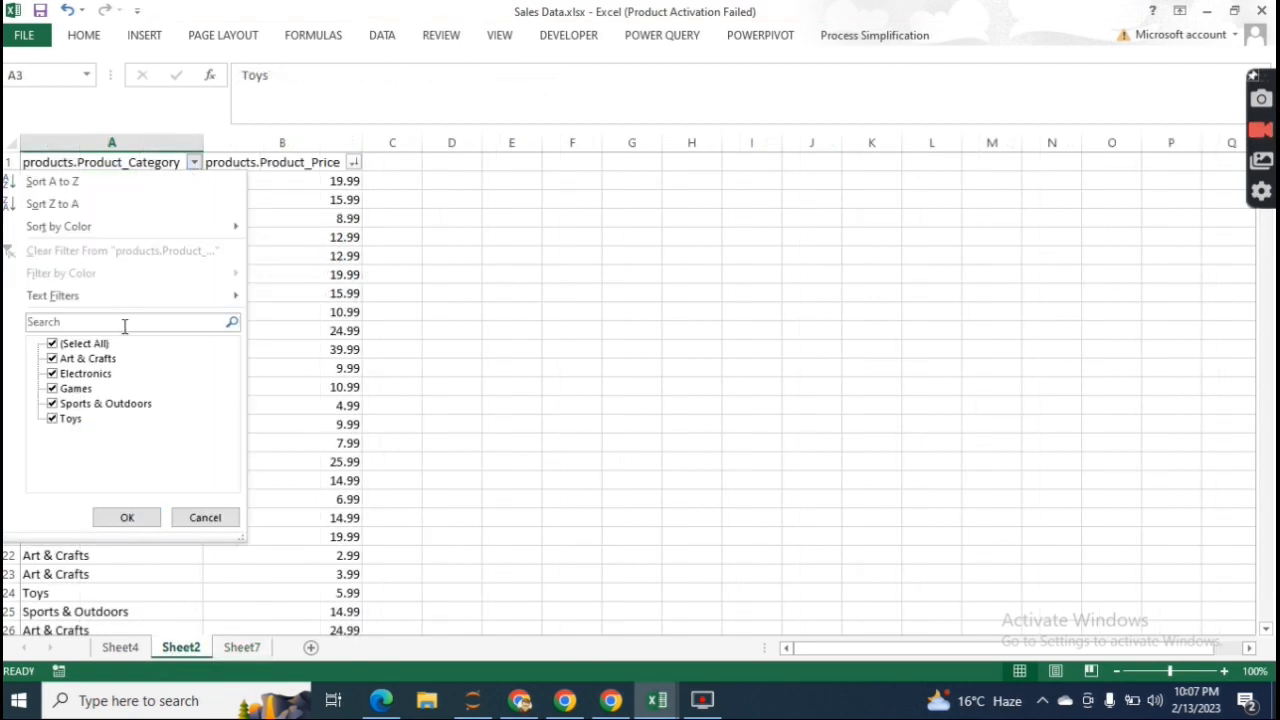
click(97, 345)
key(Down)
key(Down)
key(Down)
key(Down)
key(Down)
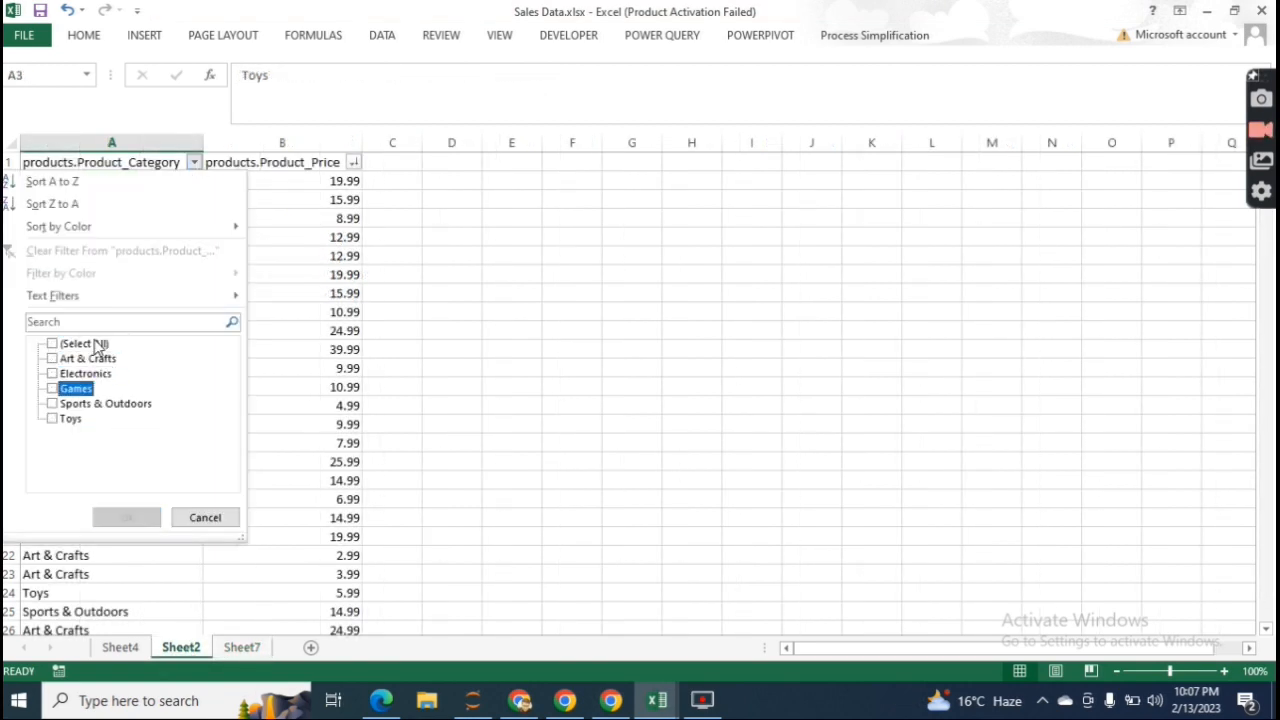
key(space)
key(Return)
Step: Sort the Toys rows by products.Product_Price from largest to smallest
key(Down)
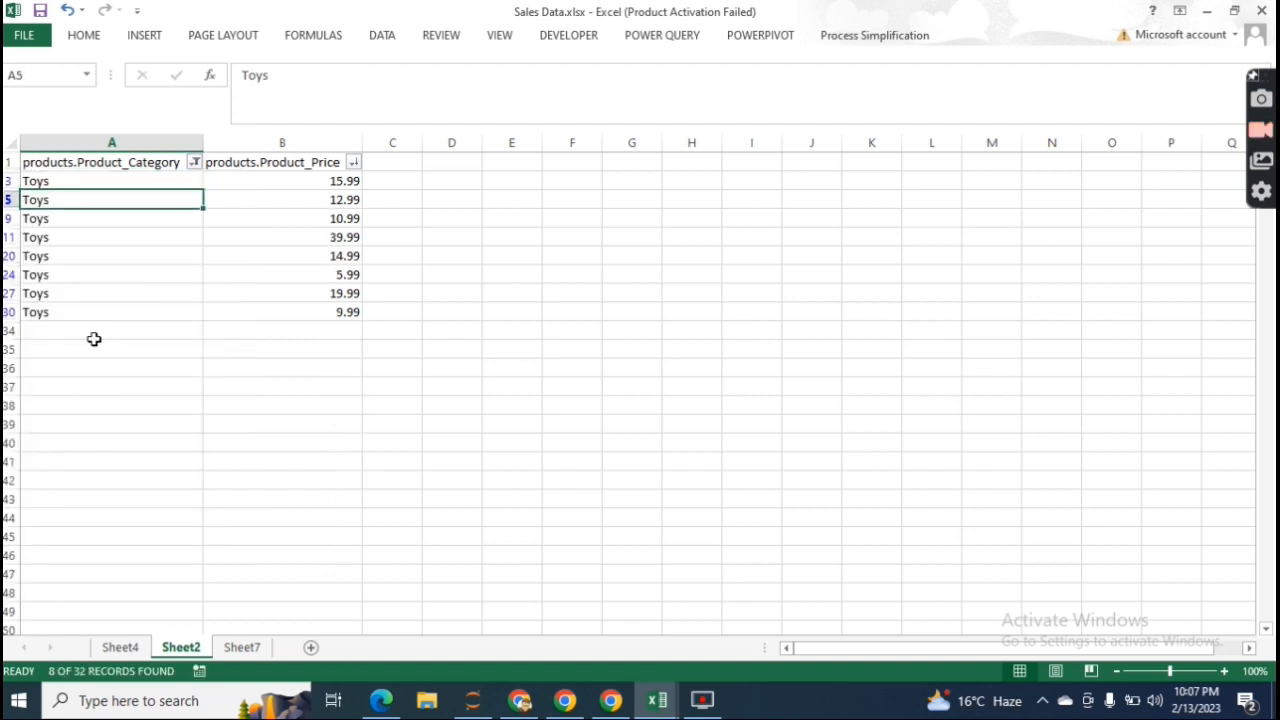
key(Right)
key(Up)
key(Up)
key(alt+Down)
key(Down)
key(Down)
key(Up)
key(Down)
key(Return)
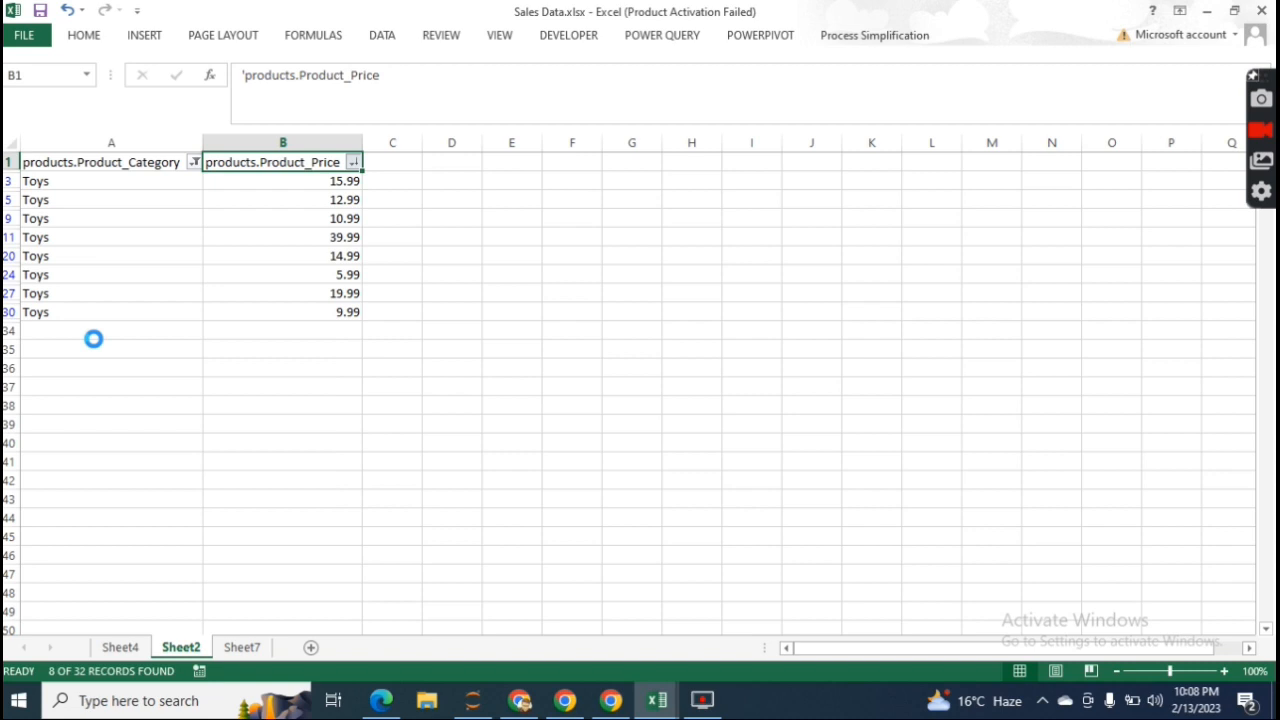
key(Down)
key(Left)
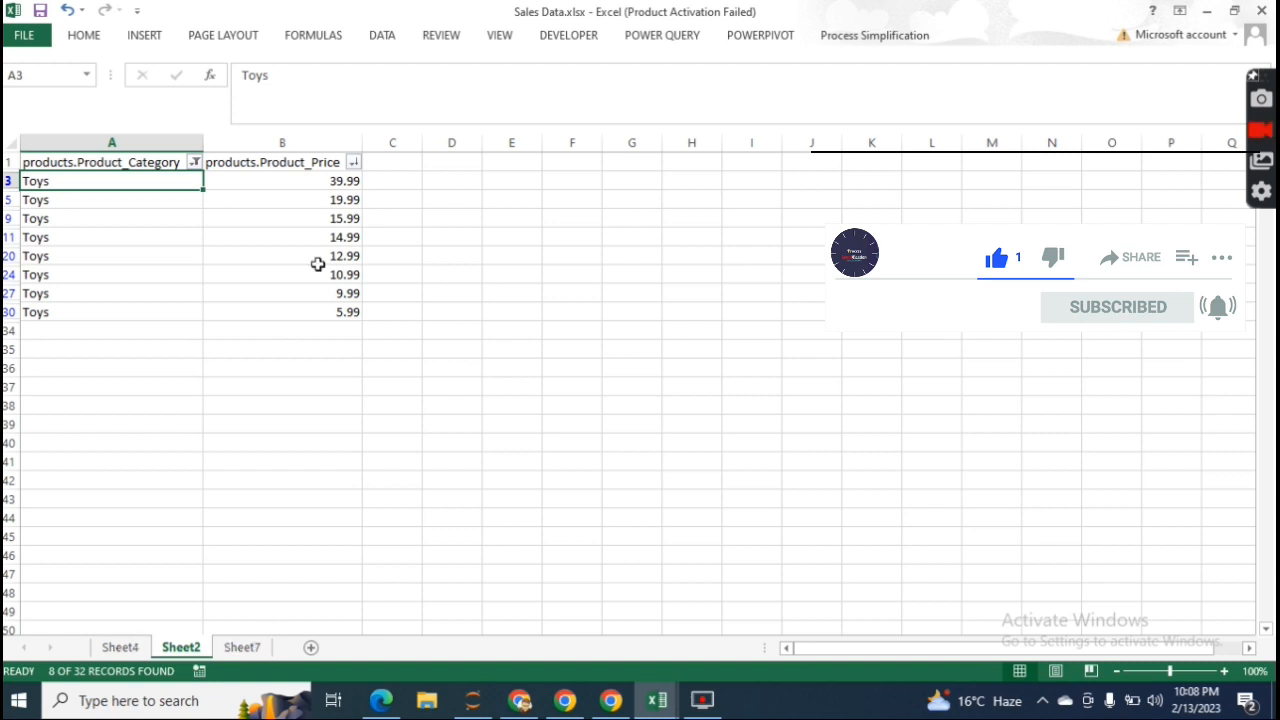
Step: Compare the highest and third-highest Toys prices on Sheet2 with the IF MAX and IF Large results on Sheet7
click(345, 219)
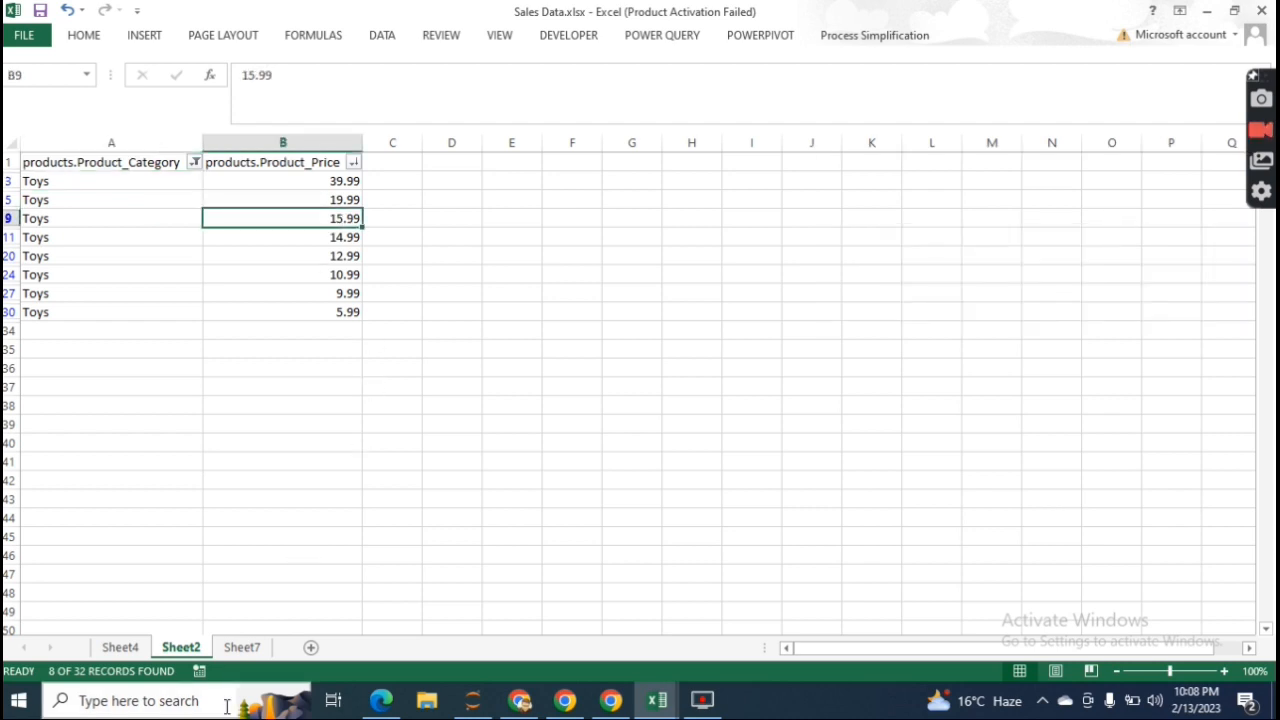
click(242, 647)
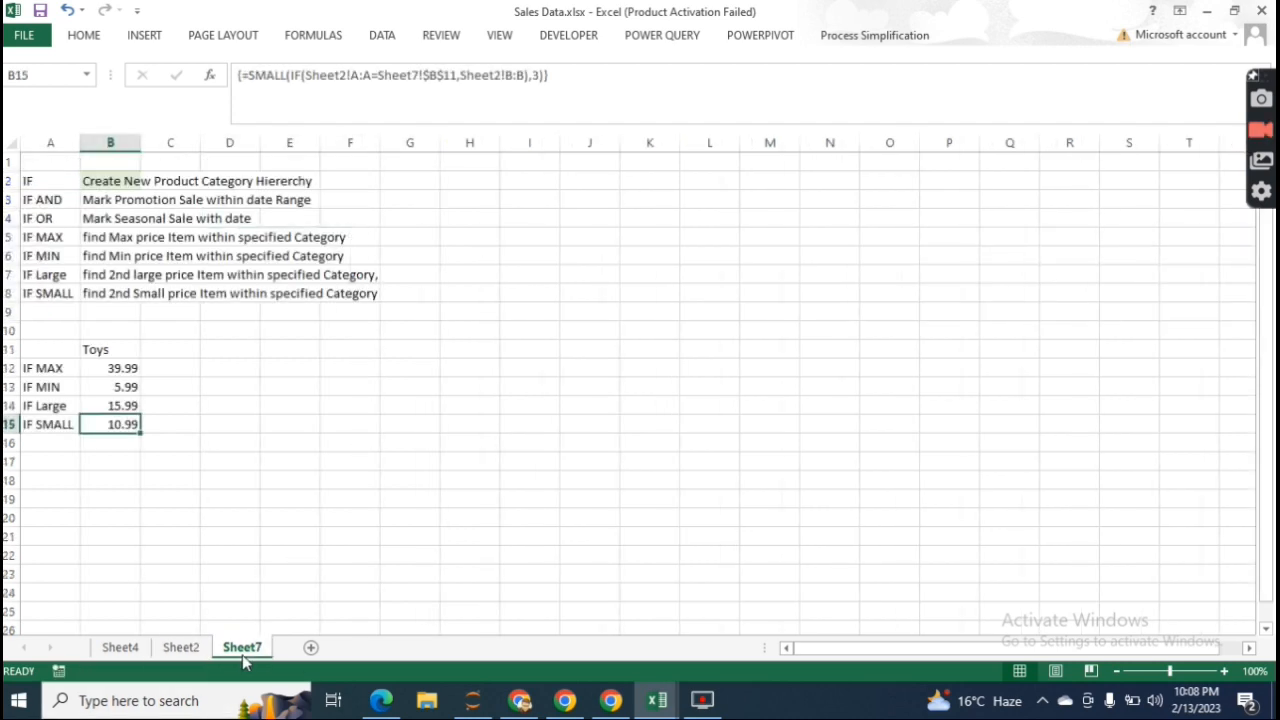
click(130, 367)
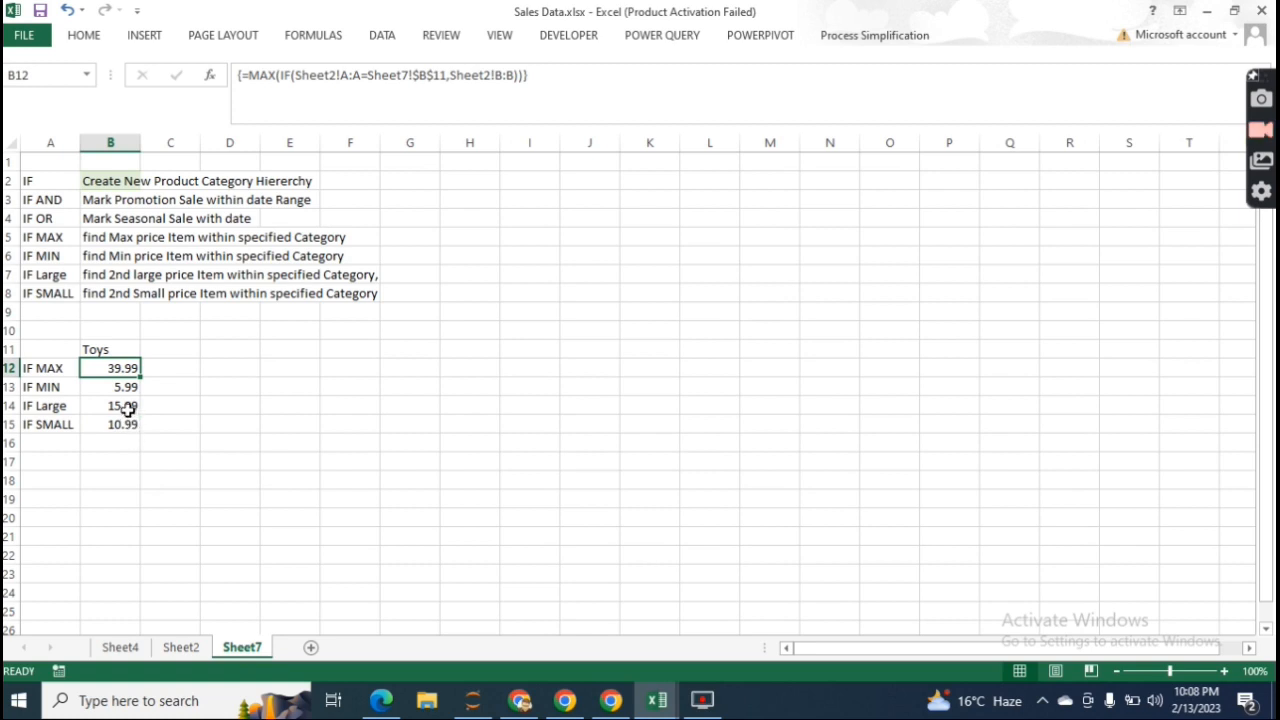
click(127, 407)
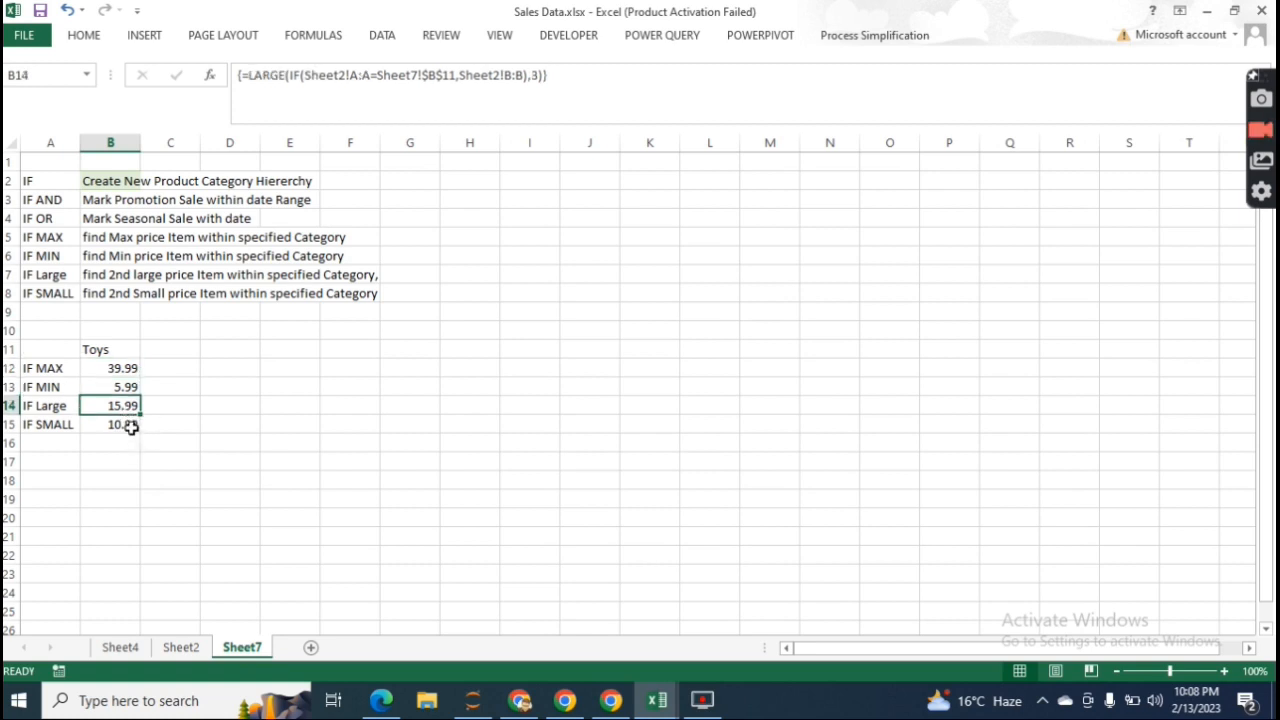
Step: Compare the IF SMALL result on Sheet7 with the third-lowest Toys price on Sheet2
click(129, 426)
click(180, 647)
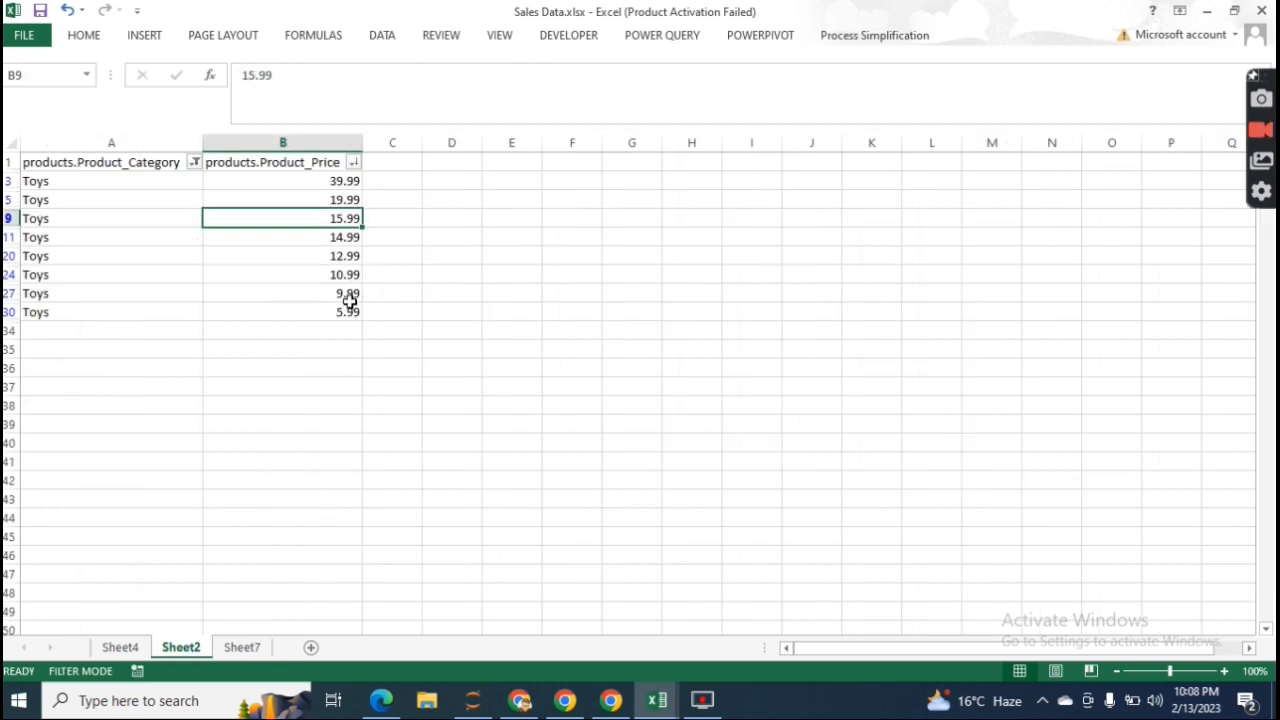
click(350, 310)
click(350, 300)
key(Up)
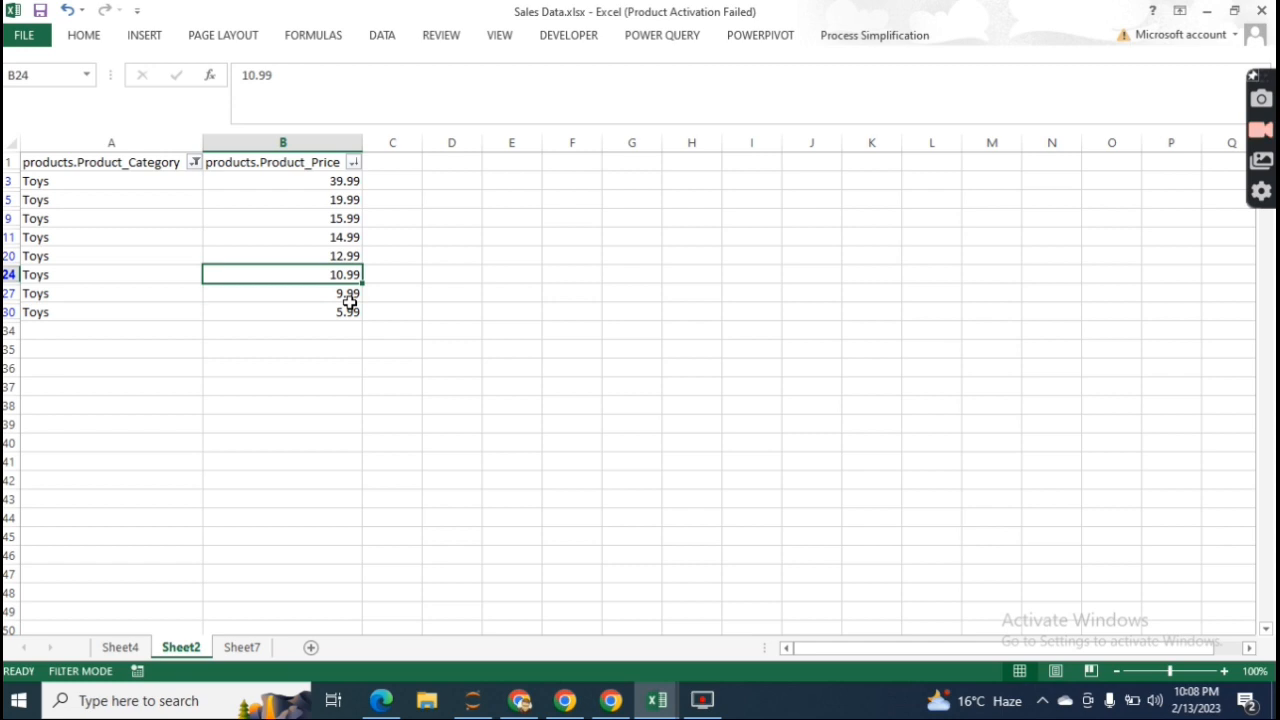